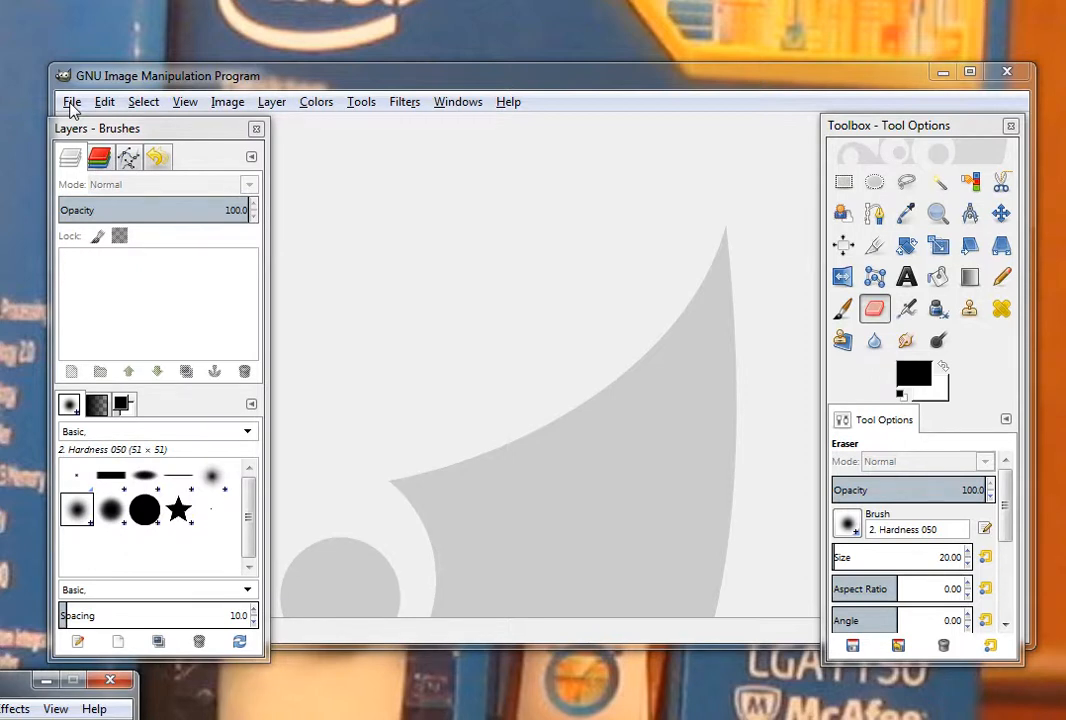
Open the image weddingcouple.JPG from the Banners folder
{"action": "left_click", "coordinate": [72, 104]}
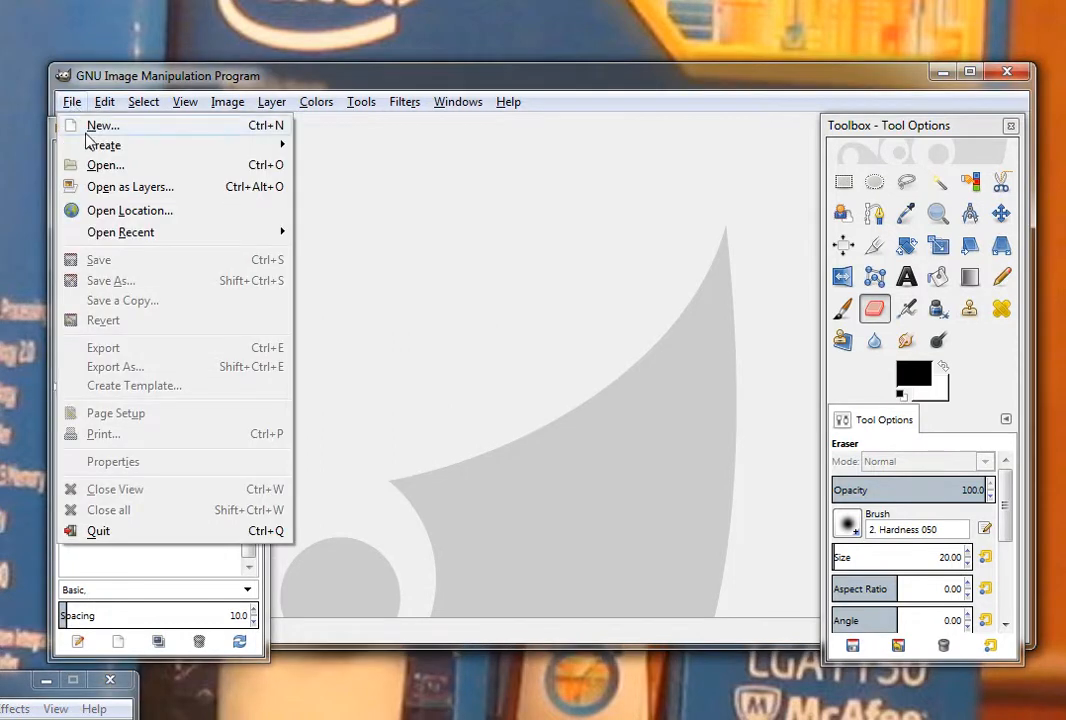
{"action": "left_click", "coordinate": [100, 167]}
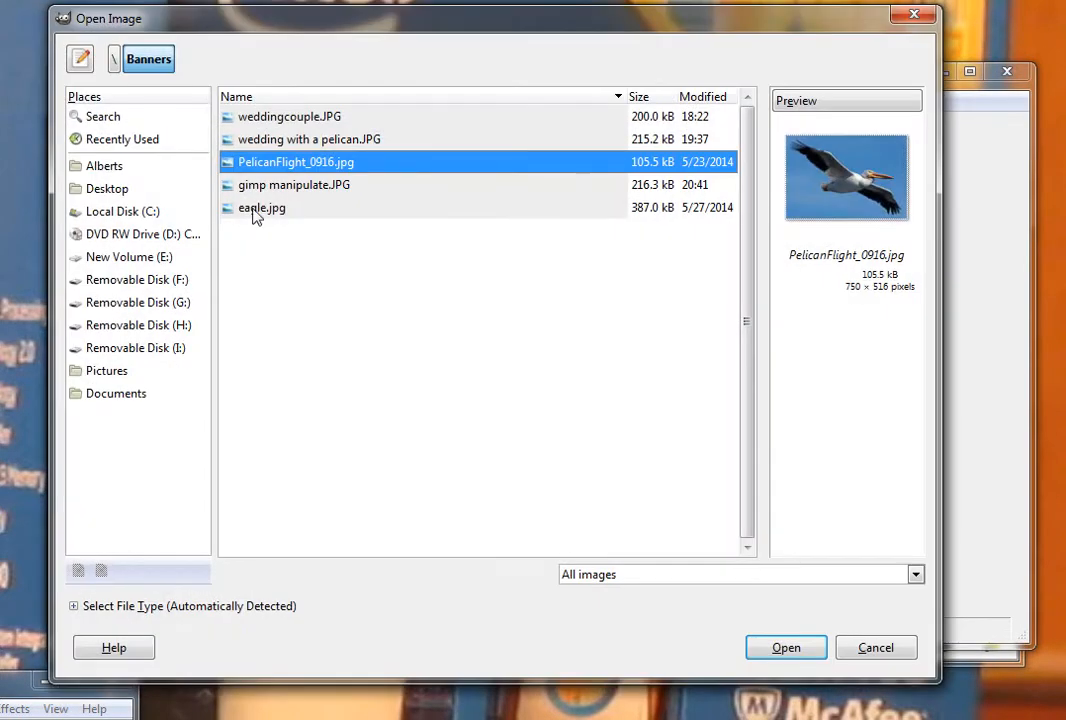
{"action": "left_click", "coordinate": [295, 120]}
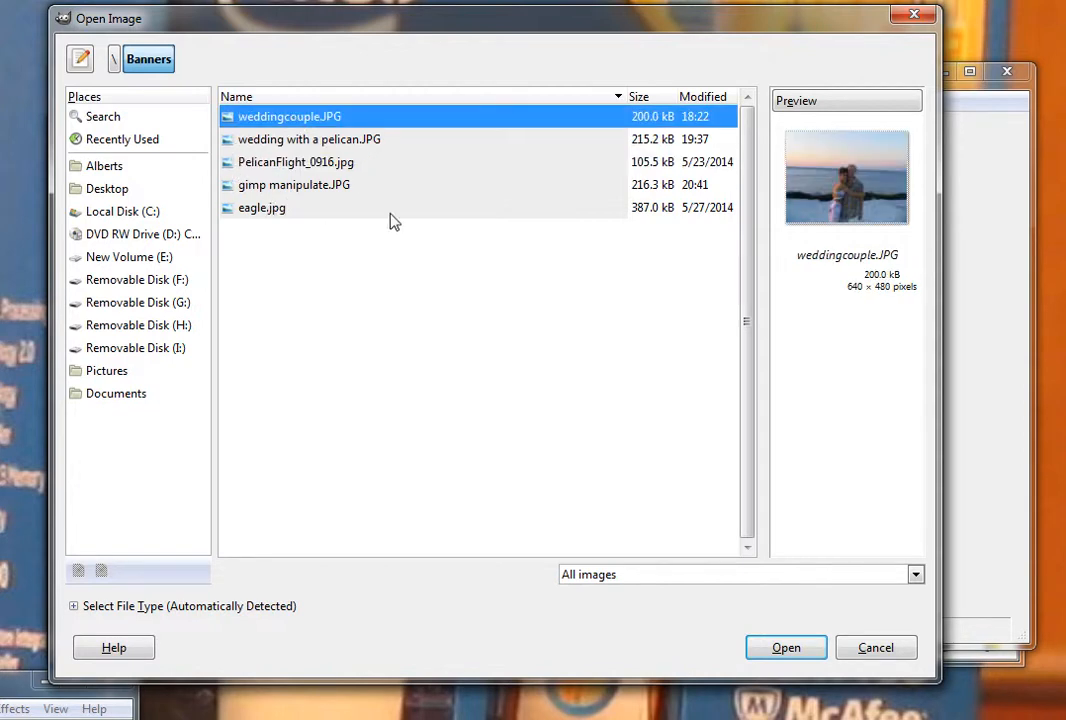
{"action": "left_click", "coordinate": [766, 650]}
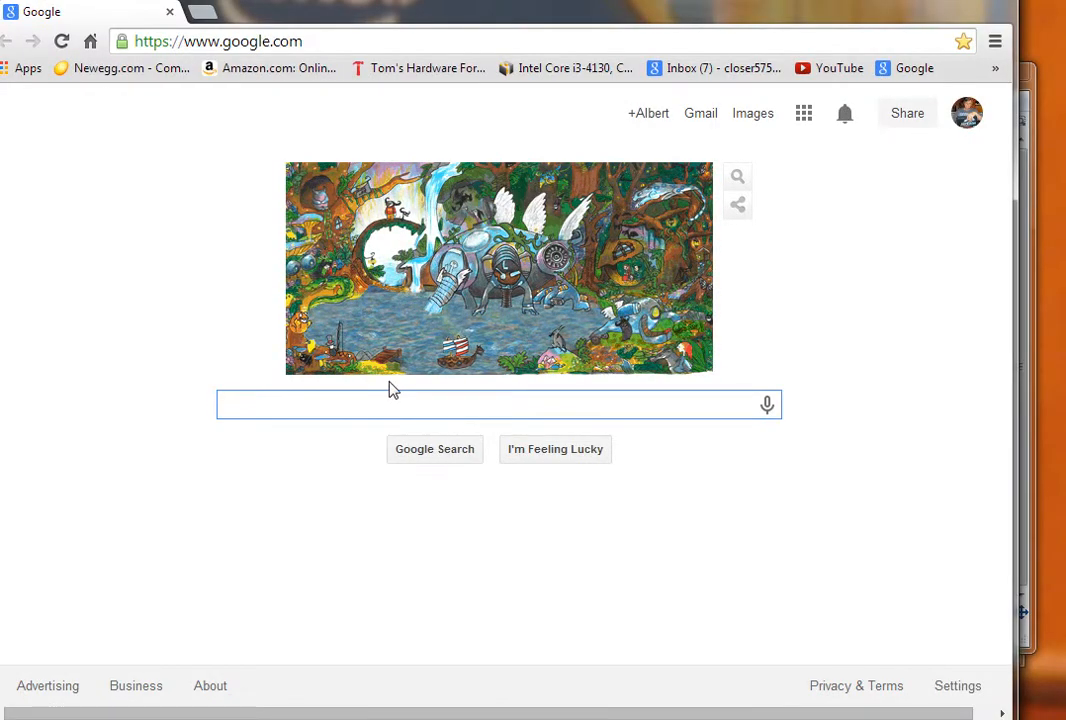
In the web browser, find Google Images through a search for "images" and search it for "pelican"
{"action": "type", "text": "ima"}
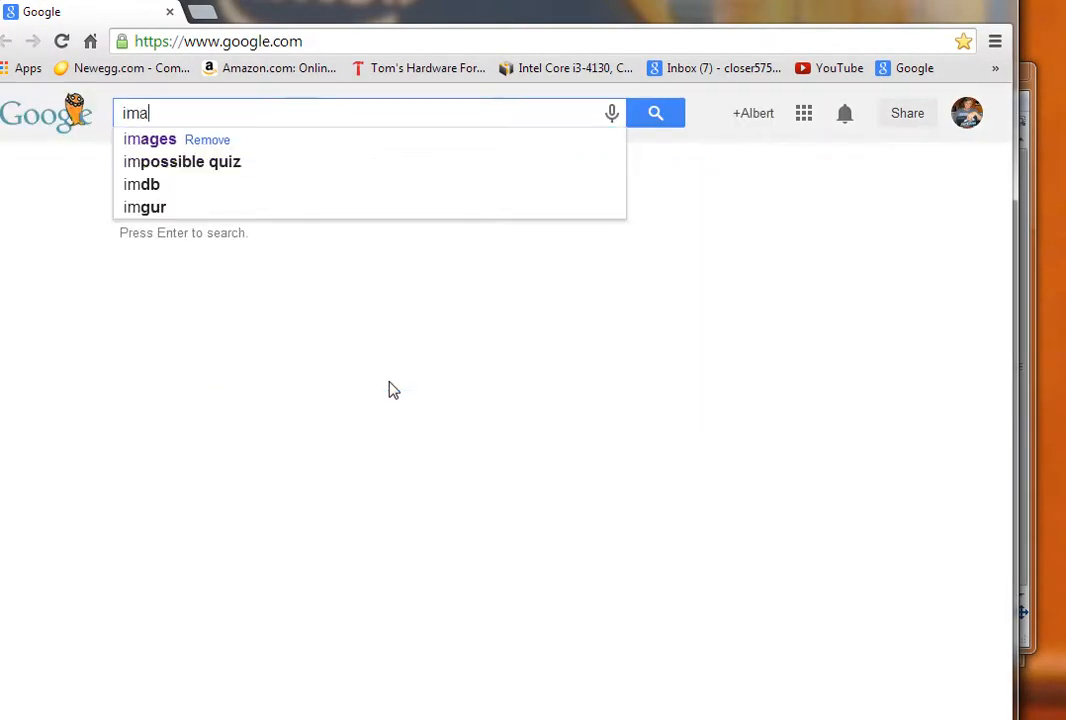
{"action": "type", "text": "ges"}
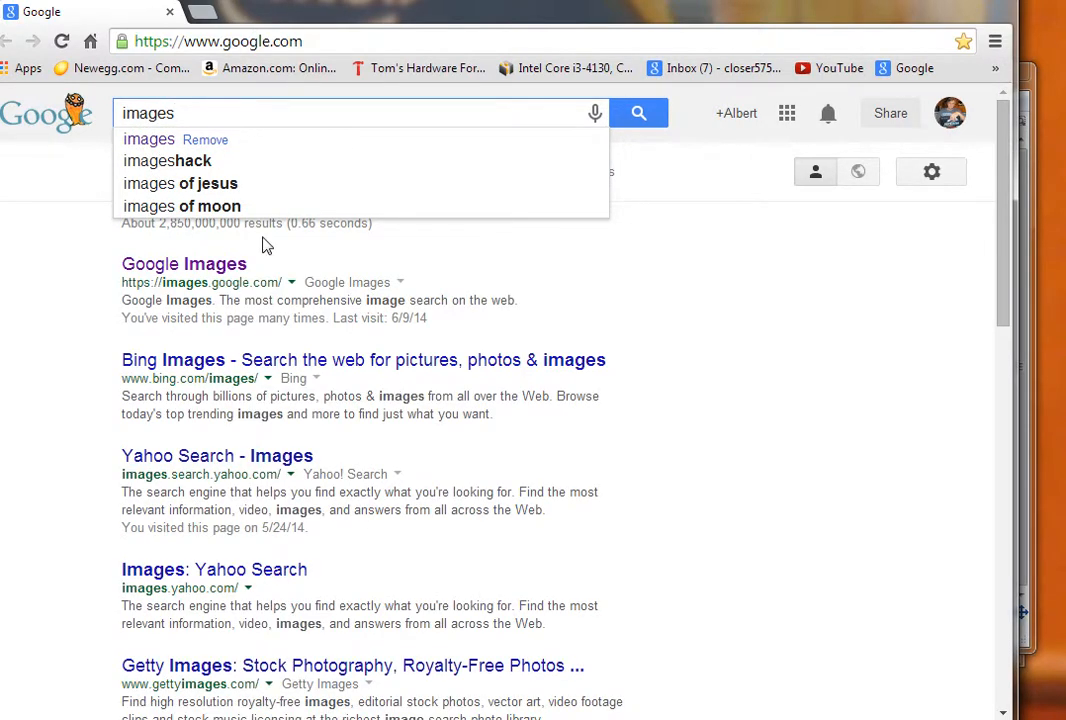
{"action": "key", "text": "Return"}
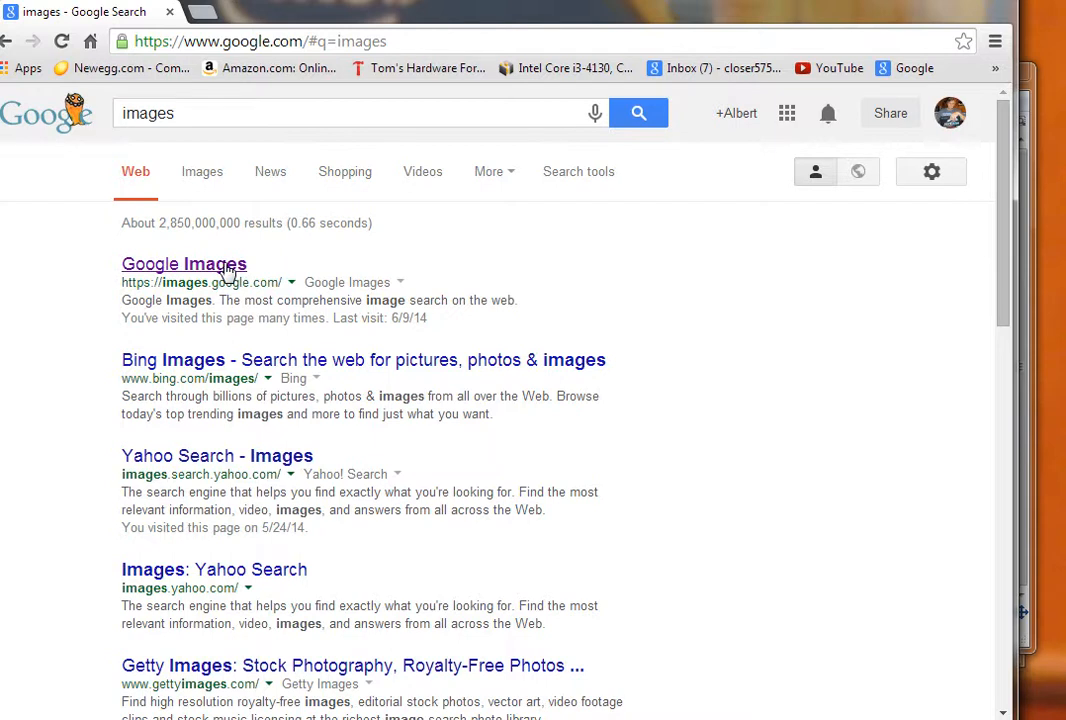
{"action": "left_click", "coordinate": [229, 267]}
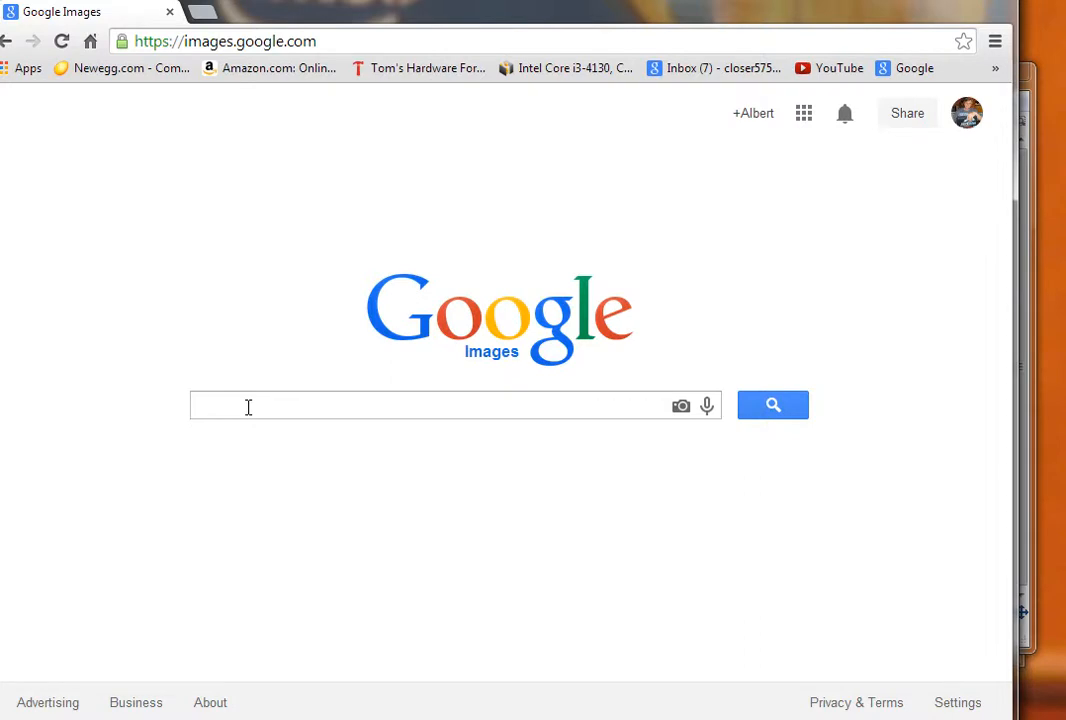
{"action": "type", "text": "pelican"}
{"action": "key", "text": "Return"}
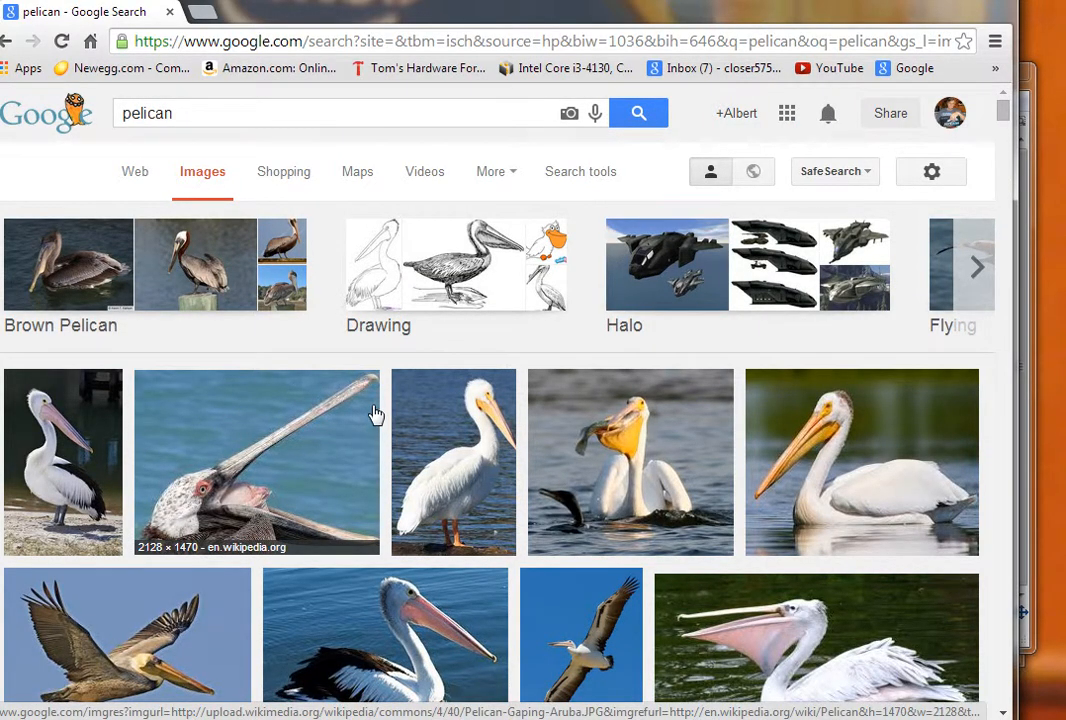
Find the 750 × 516 white pelican flying against blue sky in the image results, preview it and show its context options
{"action": "scroll", "coordinate": [370, 418], "scroll_direction": "down", "scroll_amount": 3}
{"action": "scroll", "coordinate": [368, 420], "scroll_direction": "down", "scroll_amount": 10}
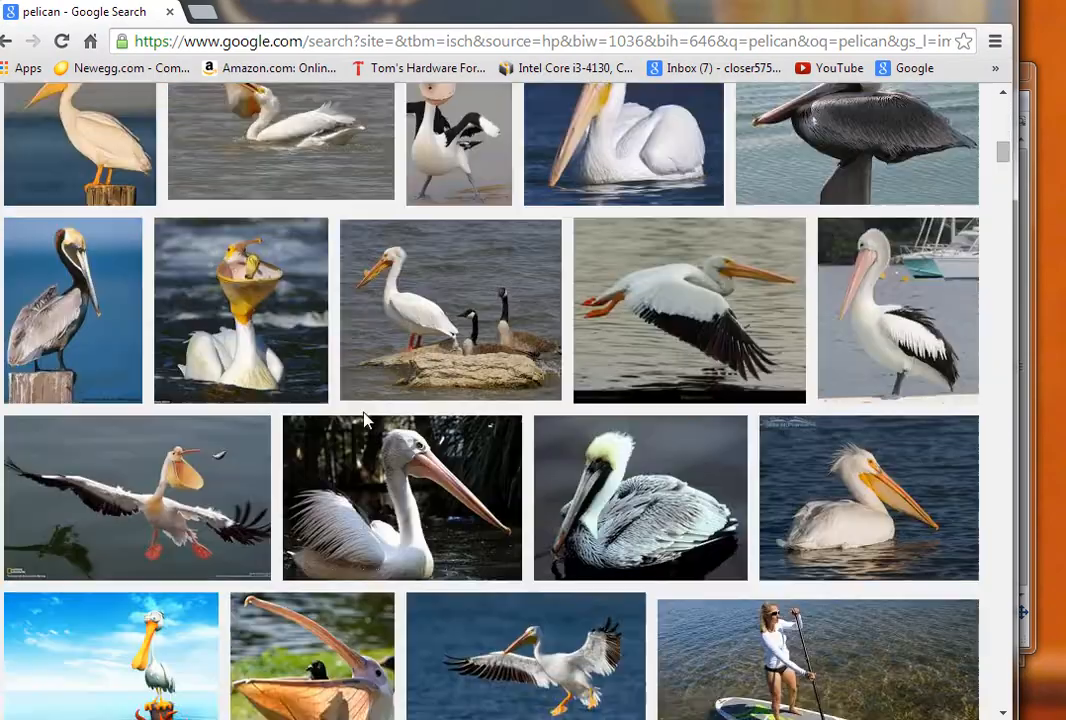
{"action": "scroll", "coordinate": [365, 420], "scroll_direction": "down", "scroll_amount": 10}
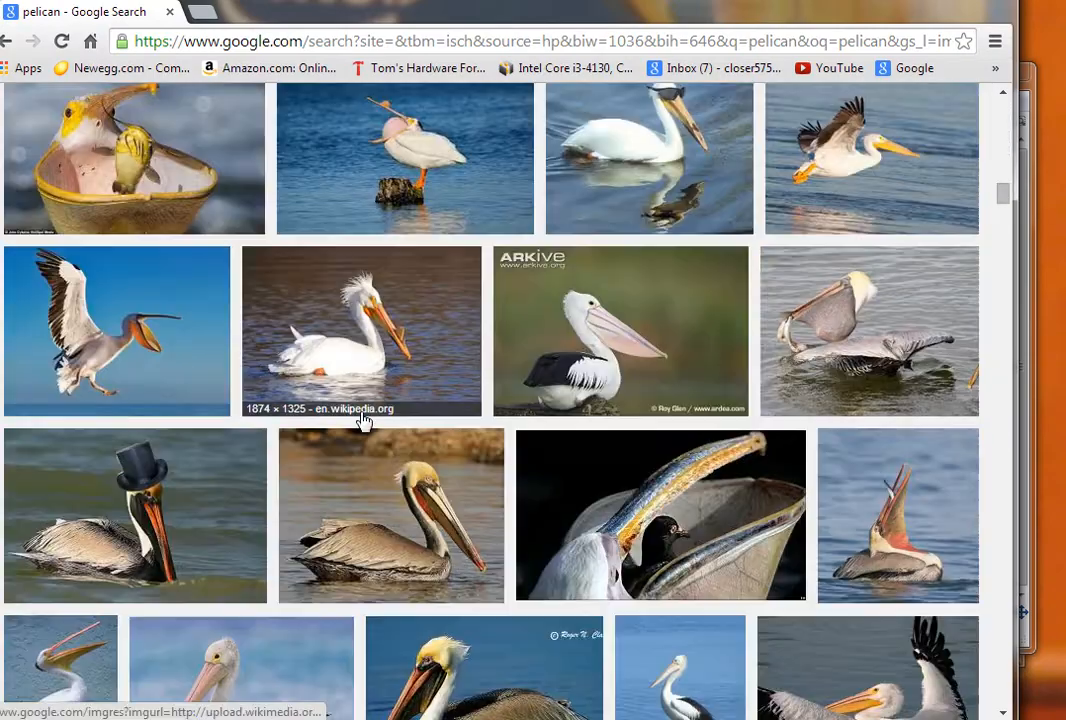
{"action": "scroll", "coordinate": [364, 421], "scroll_direction": "down", "scroll_amount": 10}
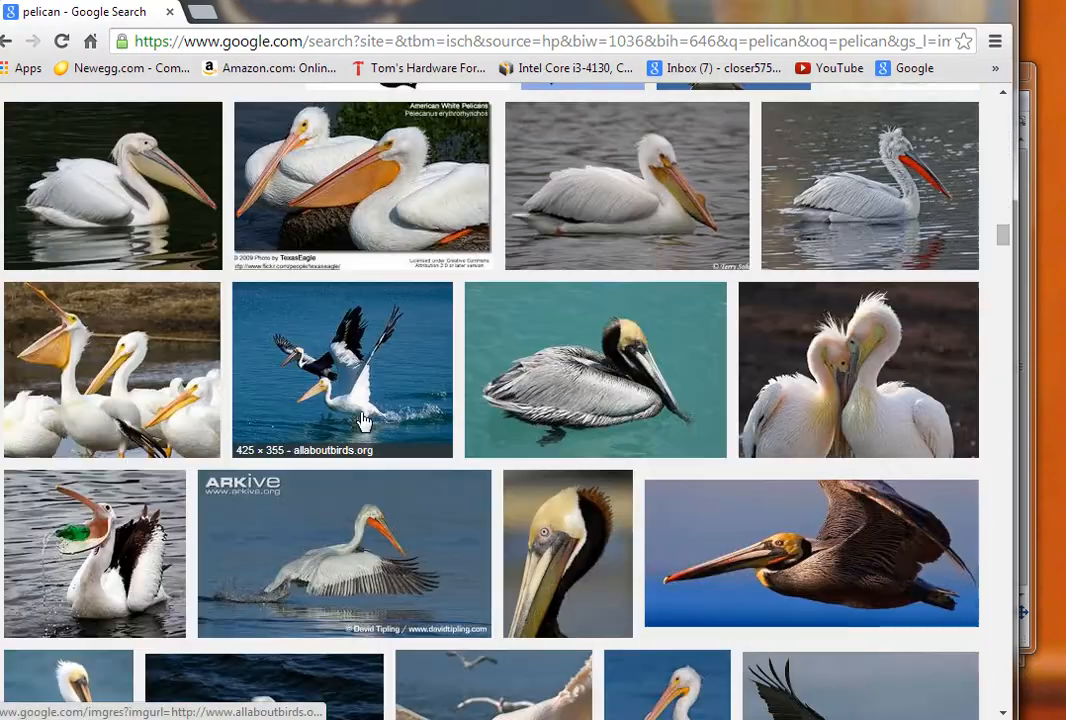
{"action": "scroll", "coordinate": [362, 420], "scroll_direction": "down", "scroll_amount": 4}
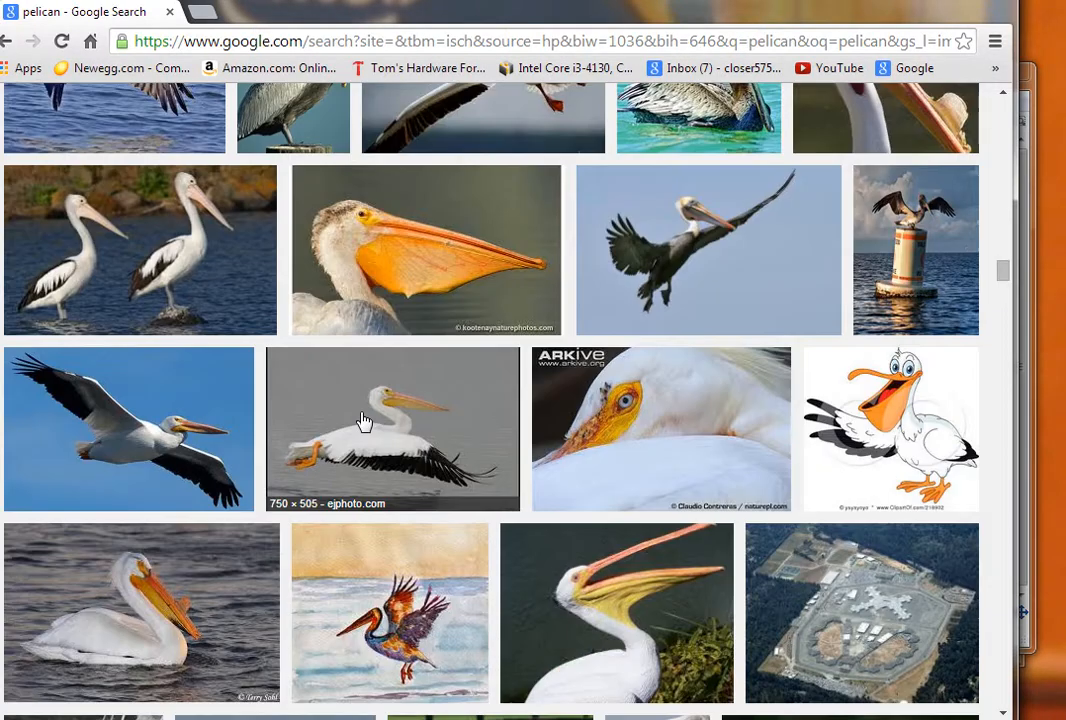
{"action": "left_click", "coordinate": [118, 400]}
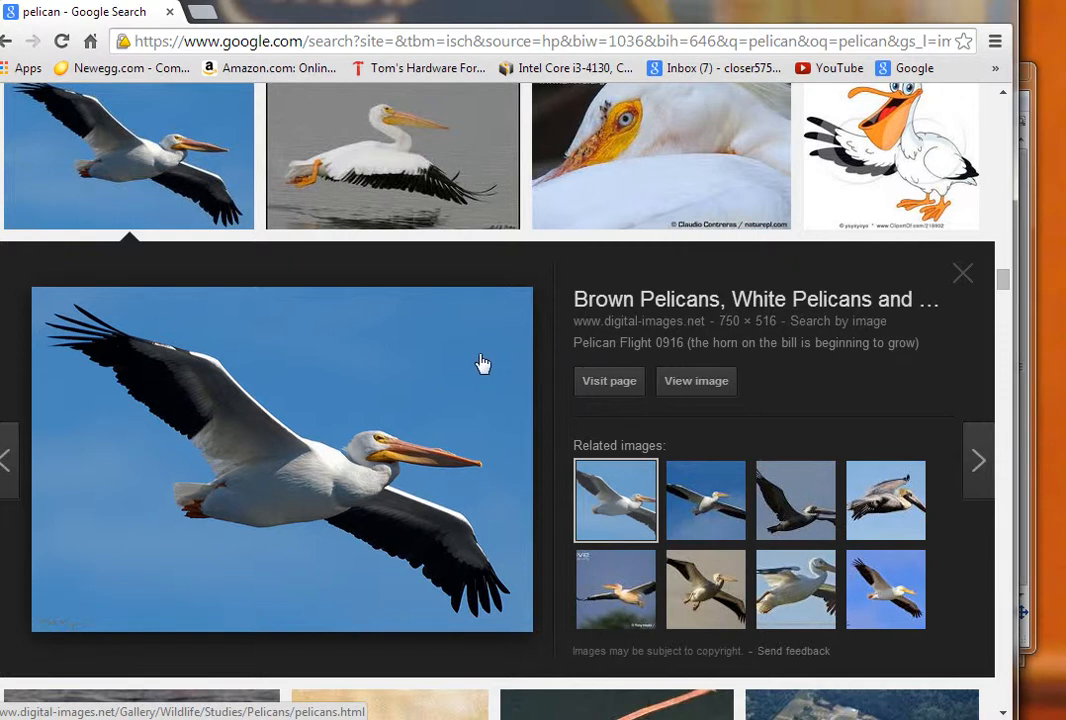
{"action": "right_click", "coordinate": [315, 362]}
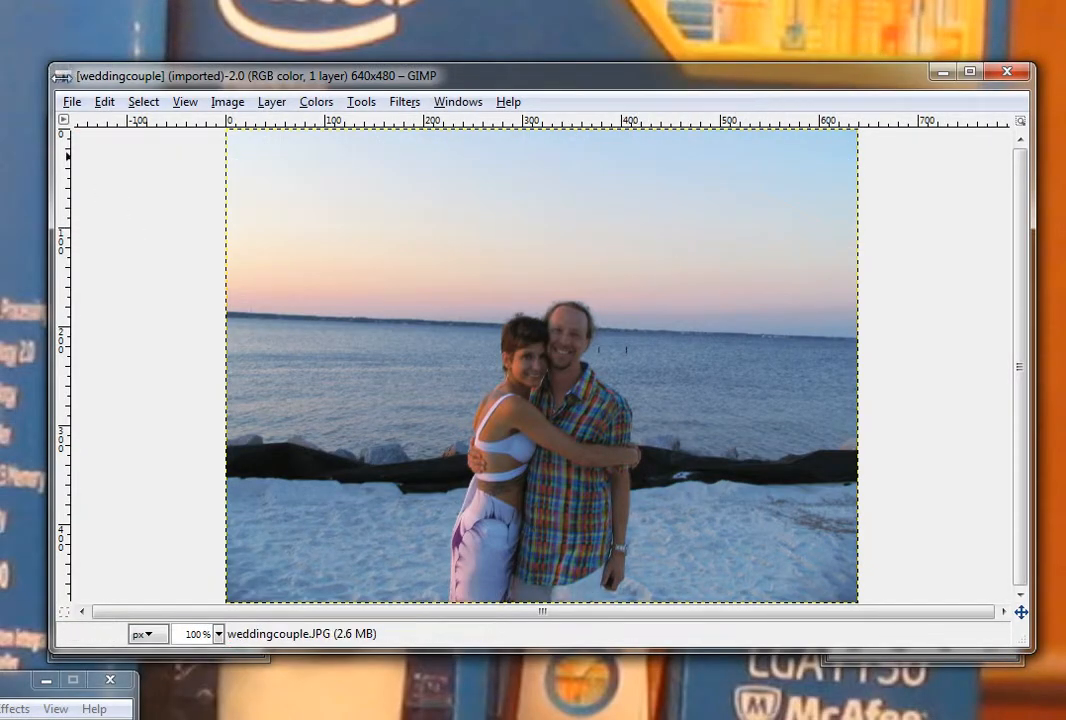
In GIMP, open PelicanFlight_0916.jpg from the Banners folder, minimize the wedding photo's window and bring the pelican window fully into view
{"action": "left_click", "coordinate": [72, 103]}
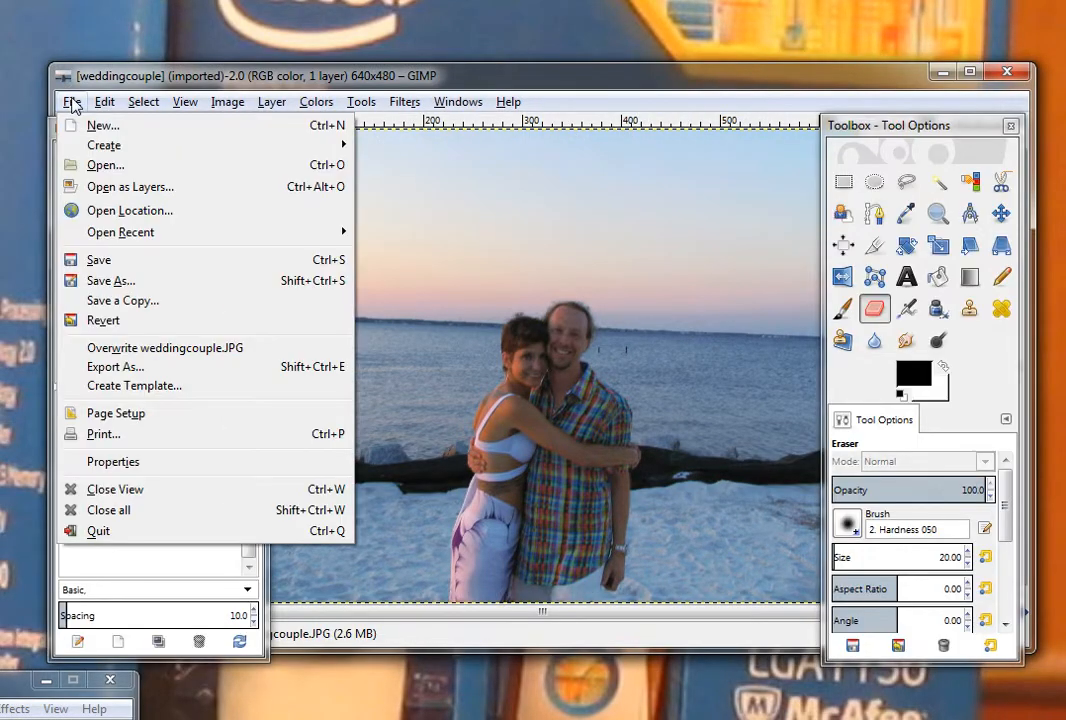
{"action": "left_click", "coordinate": [92, 168]}
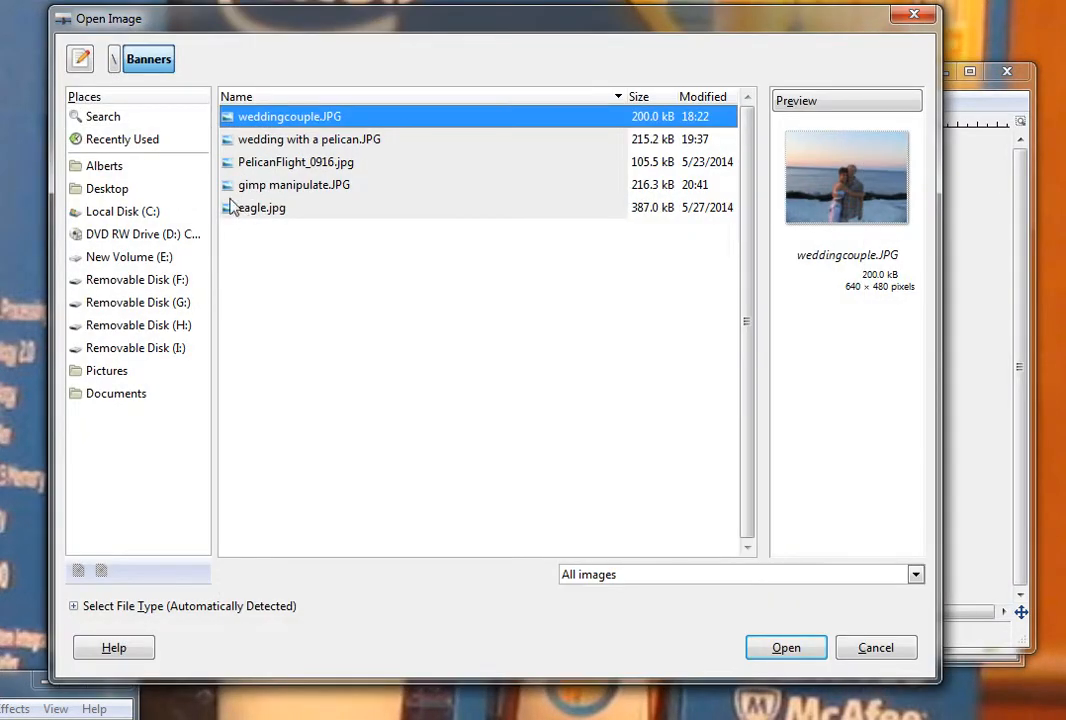
{"action": "left_click", "coordinate": [273, 168]}
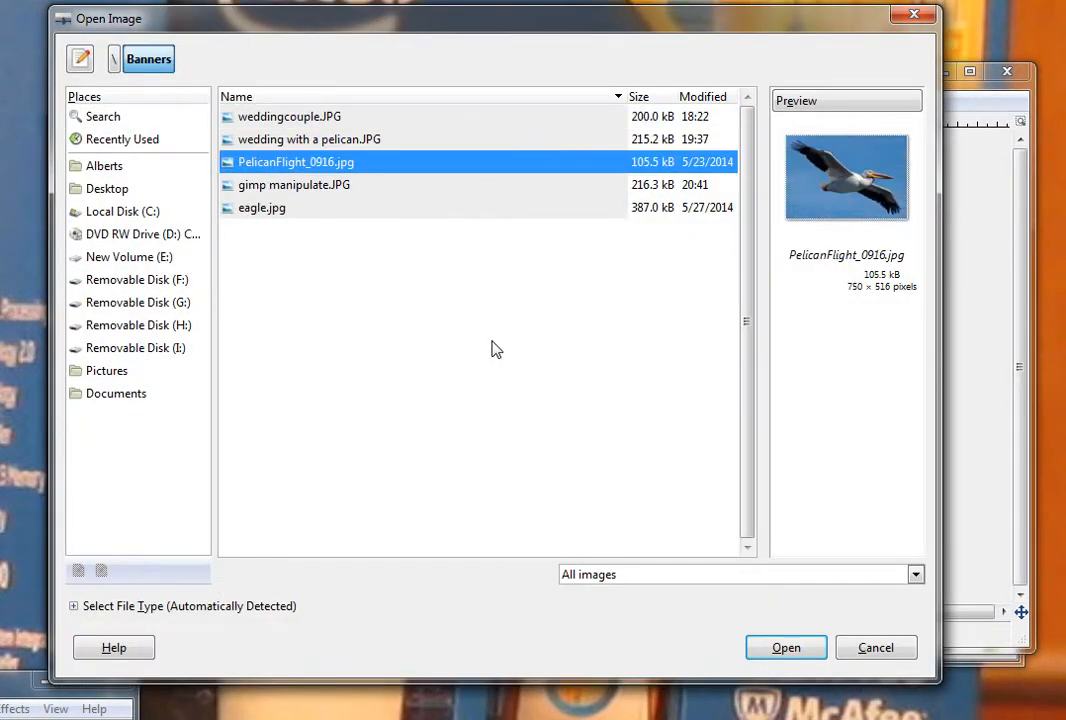
{"action": "left_click", "coordinate": [789, 647]}
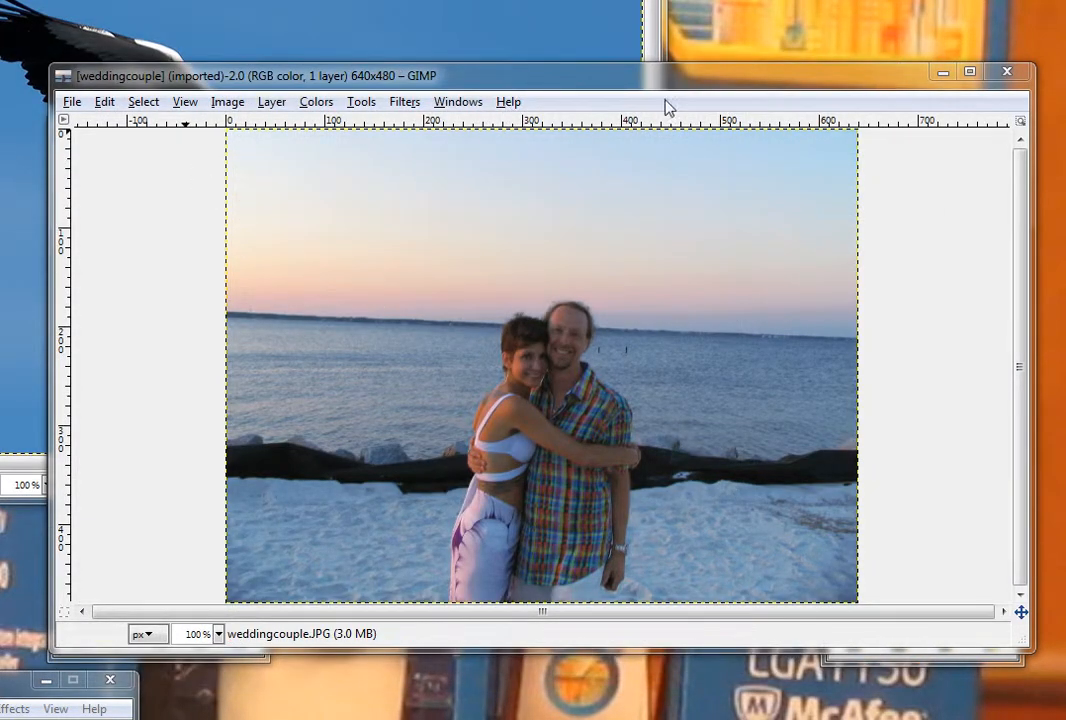
{"action": "left_click", "coordinate": [943, 76]}
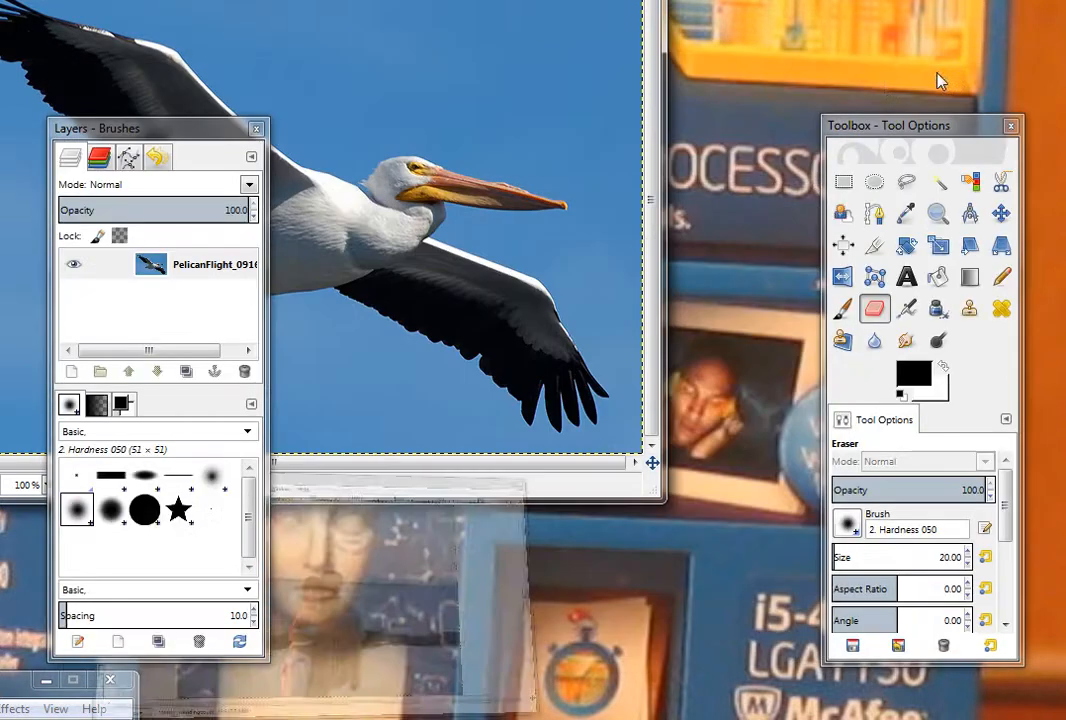
{"action": "left_click_drag", "start_coordinate": [422, 0], "coordinate": [672, 68]}
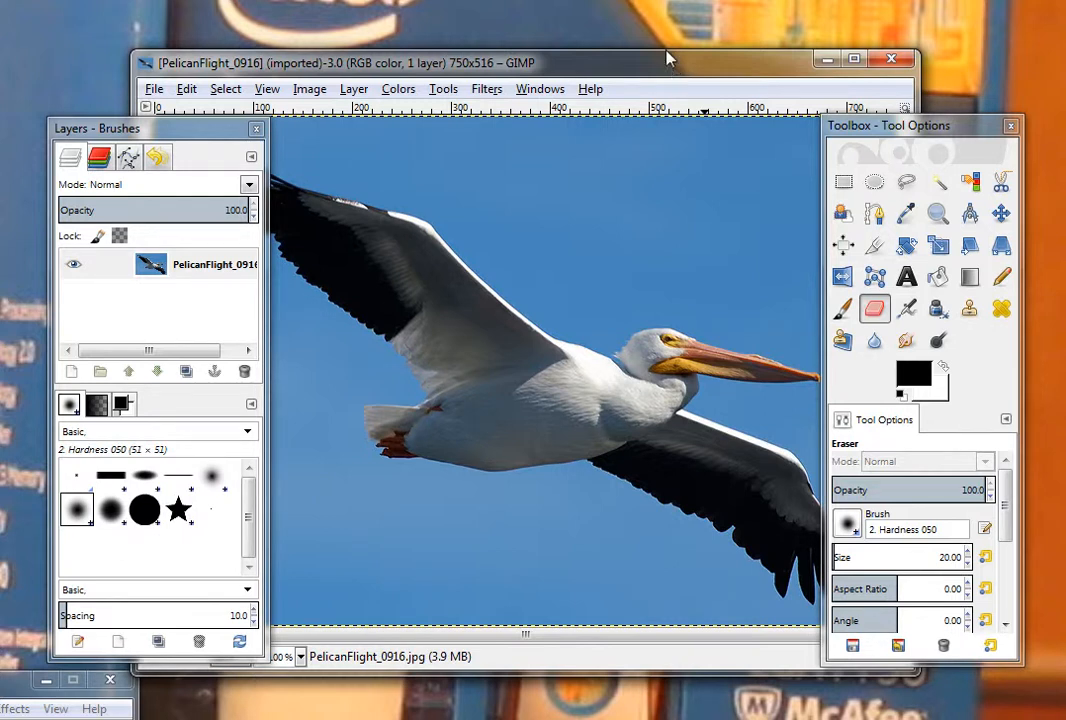
Scale the pelican image to 250 px wide and 175 px high with the width and height unlinked
{"action": "left_click", "coordinate": [310, 90]}
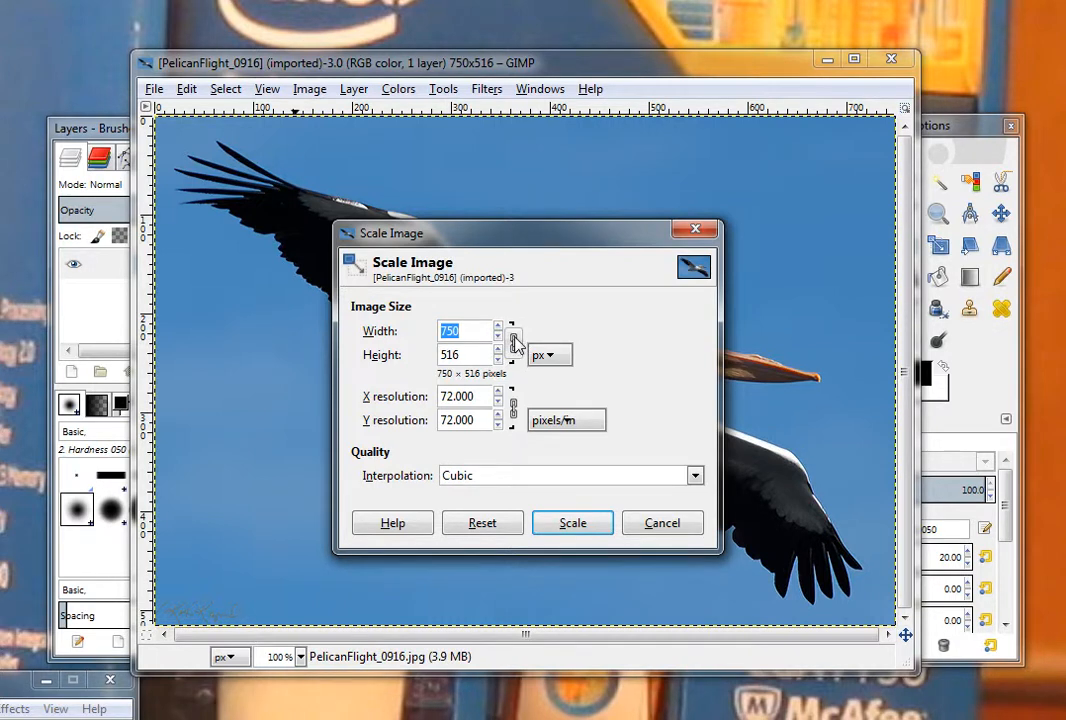
{"action": "left_click", "coordinate": [513, 348]}
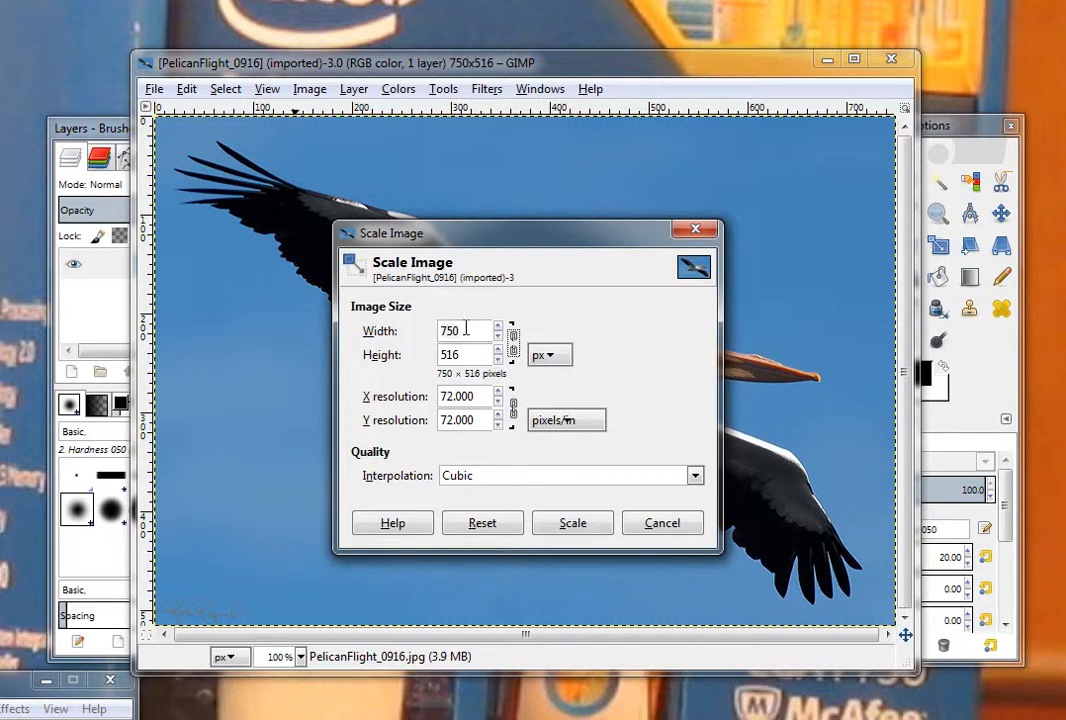
{"action": "left_click_drag", "start_coordinate": [469, 331], "coordinate": [414, 330]}
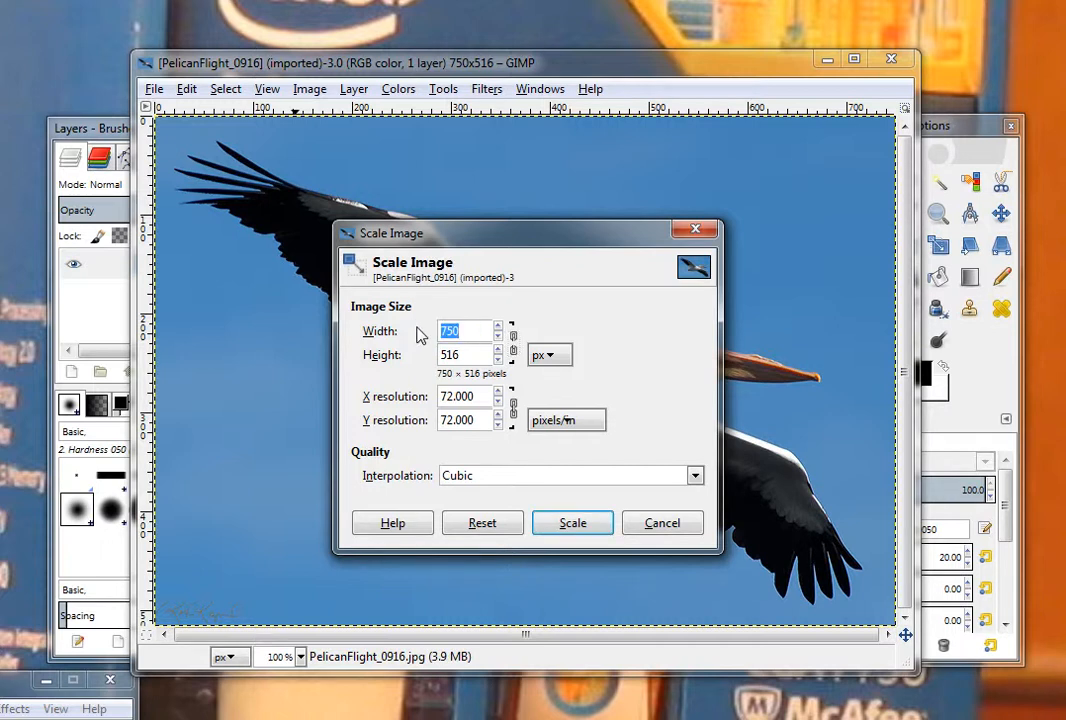
{"action": "type", "text": "25"}
{"action": "key", "text": "Tab"}
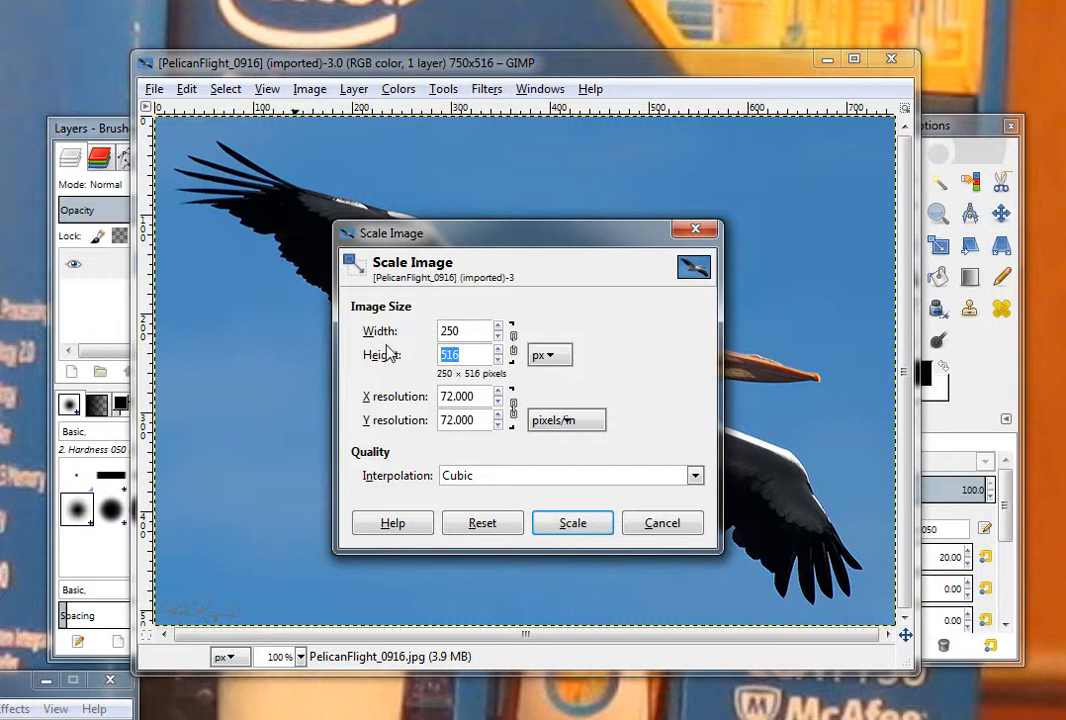
{"action": "type", "text": "175"}
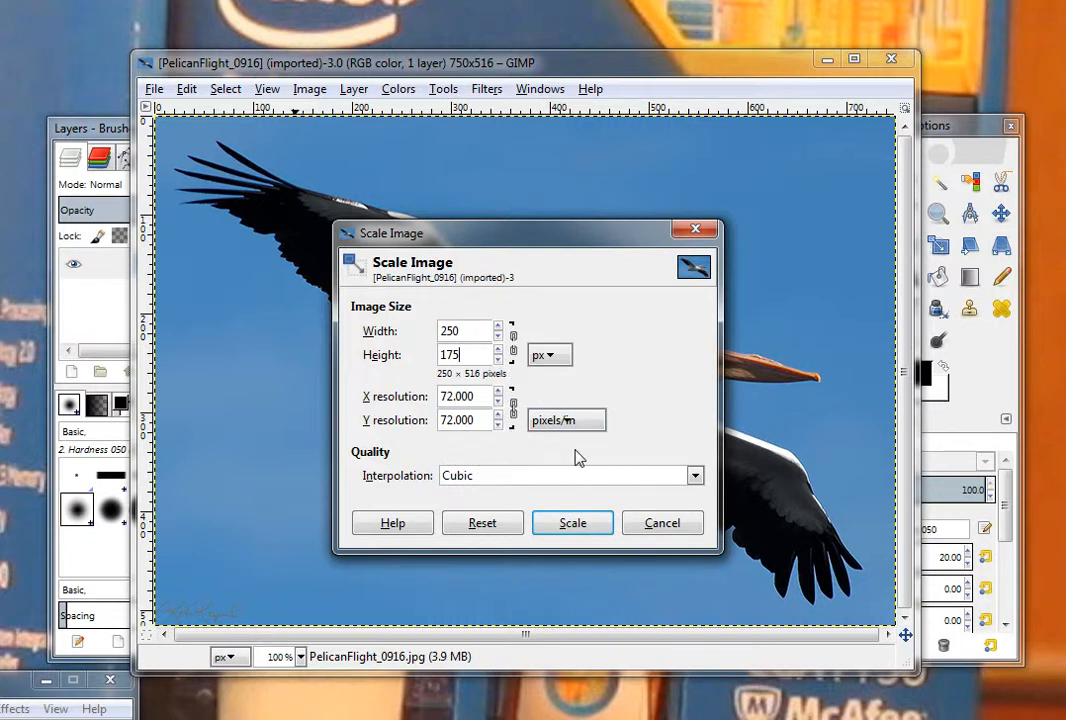
{"action": "left_click", "coordinate": [580, 533]}
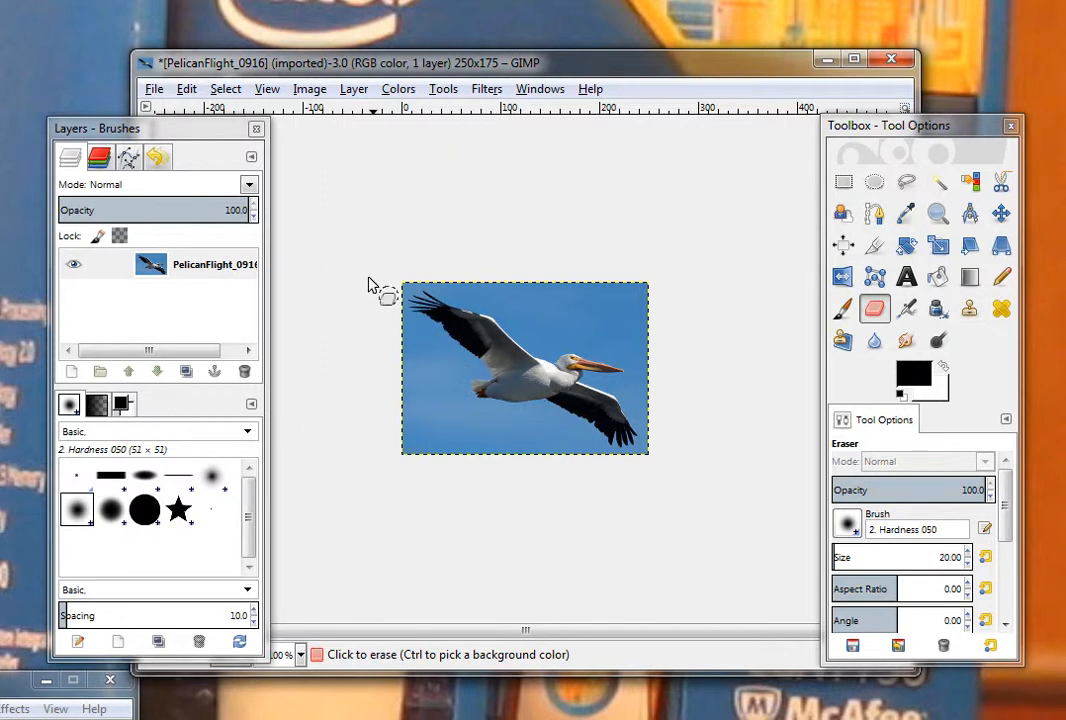
Copy the scaled pelican image, minimize its window and paste the copy into the weddingcouple image
{"action": "left_click", "coordinate": [187, 90]}
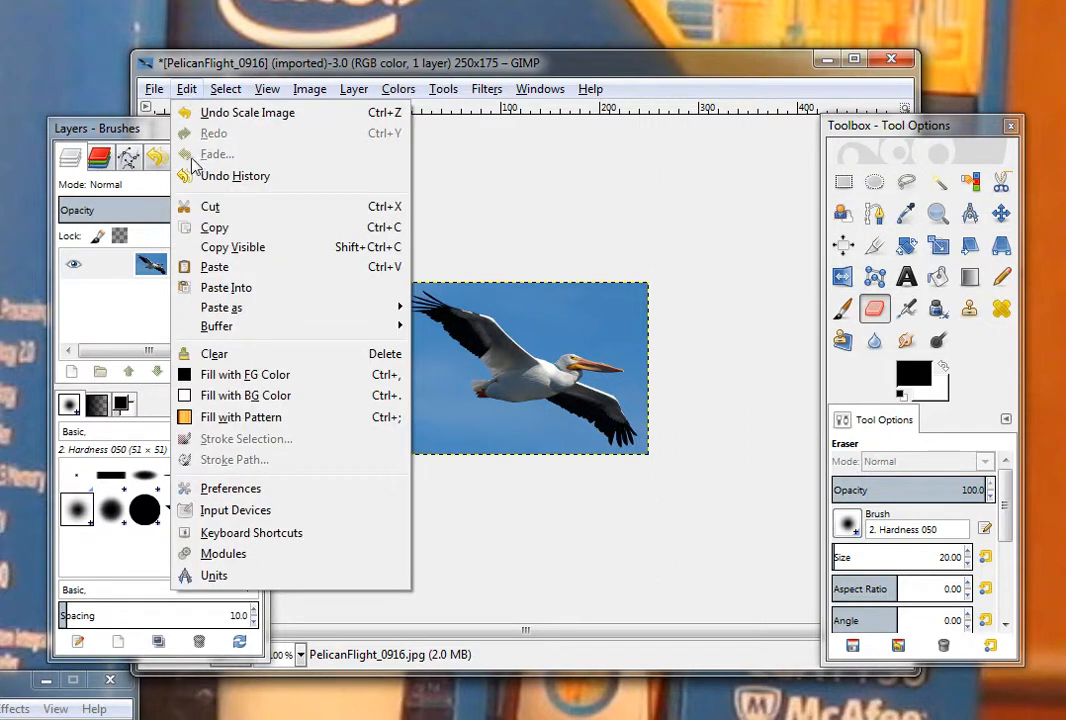
{"action": "left_click", "coordinate": [212, 230]}
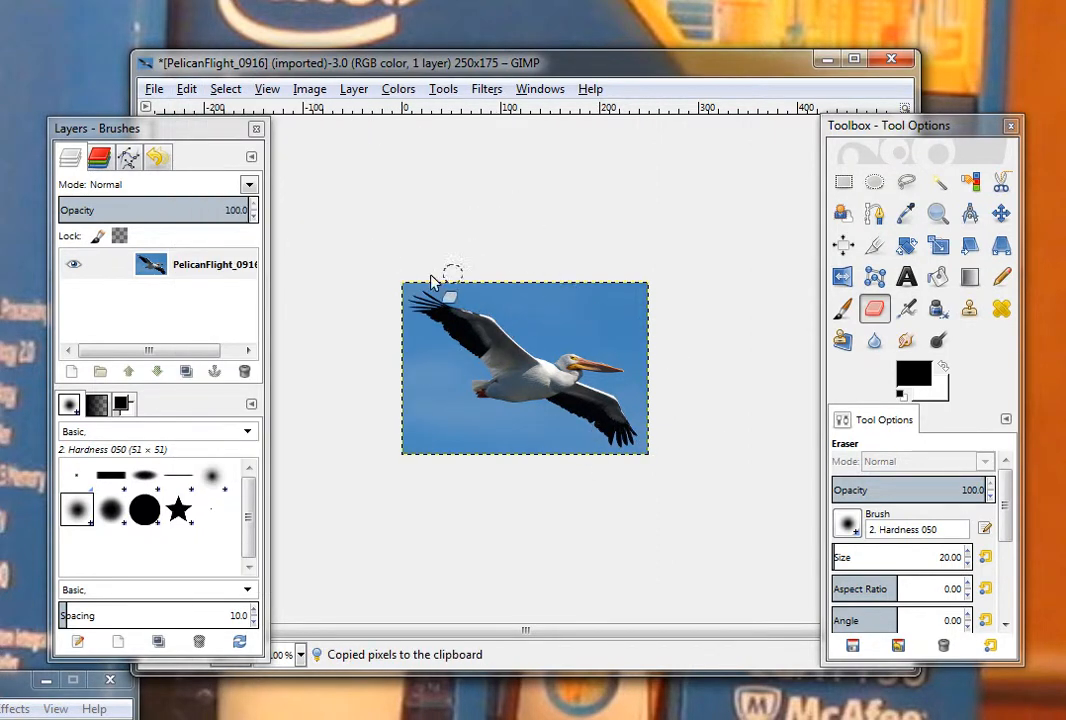
{"action": "left_click", "coordinate": [827, 61]}
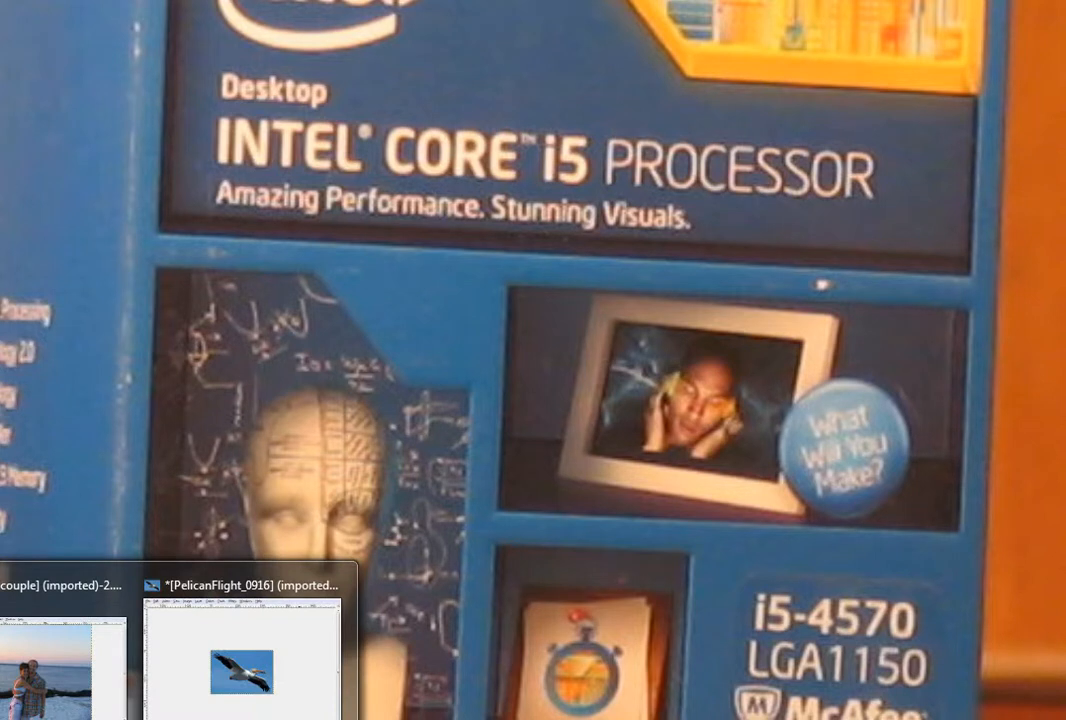
{"action": "left_click", "coordinate": [68, 660]}
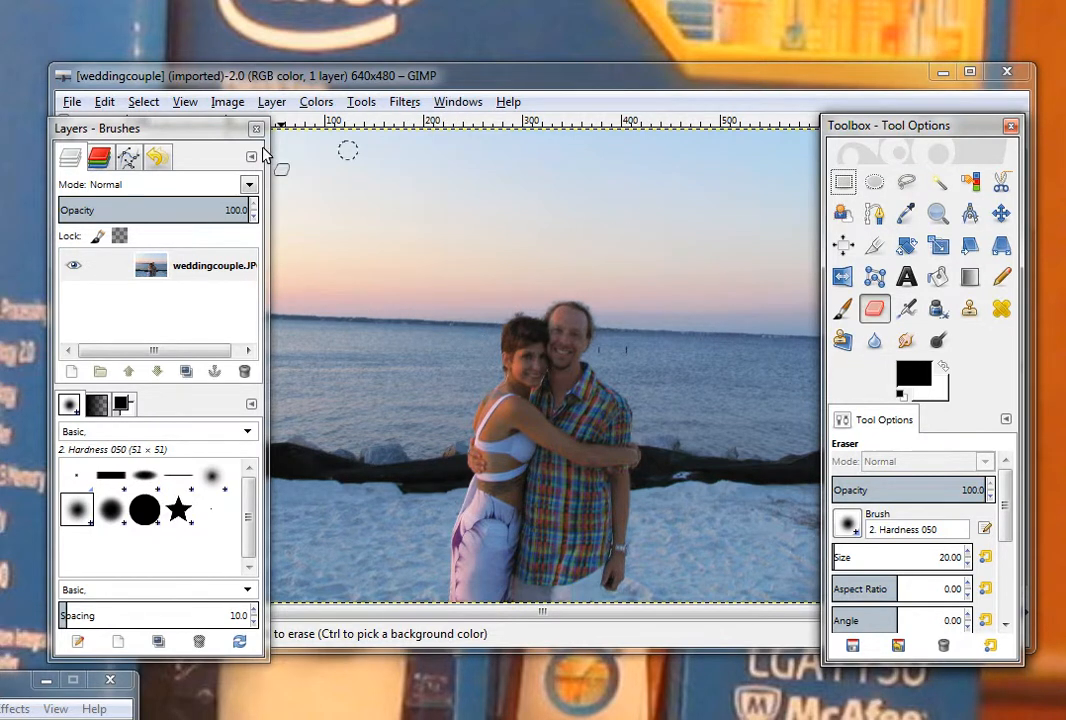
{"action": "left_click", "coordinate": [104, 101]}
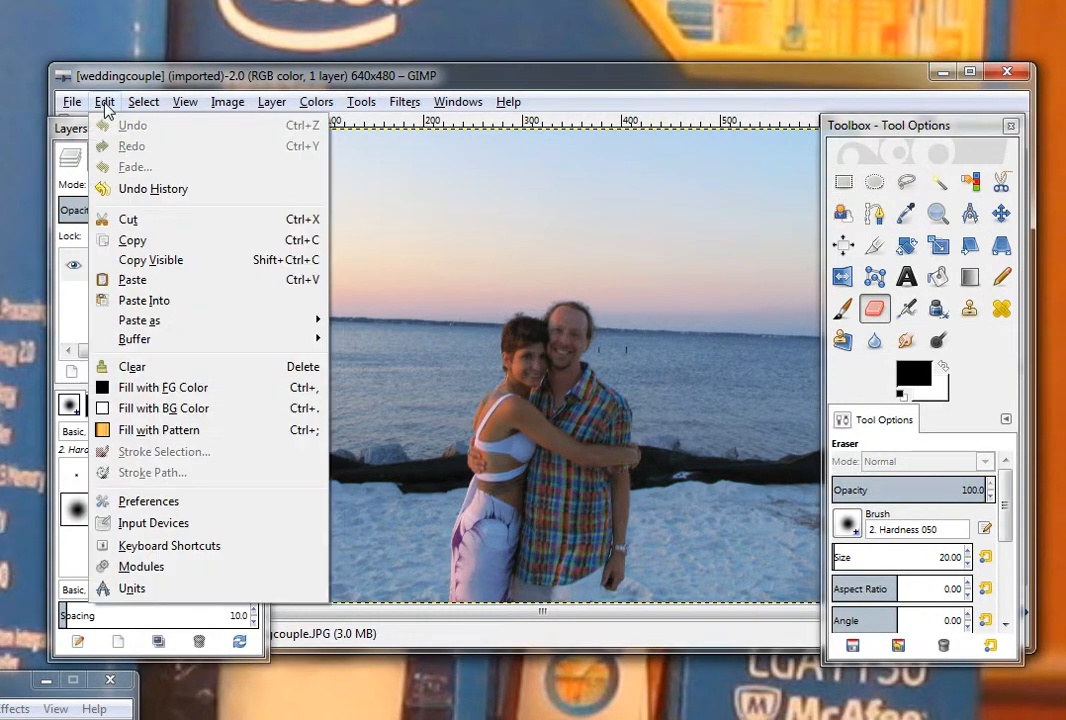
{"action": "left_click", "coordinate": [132, 280]}
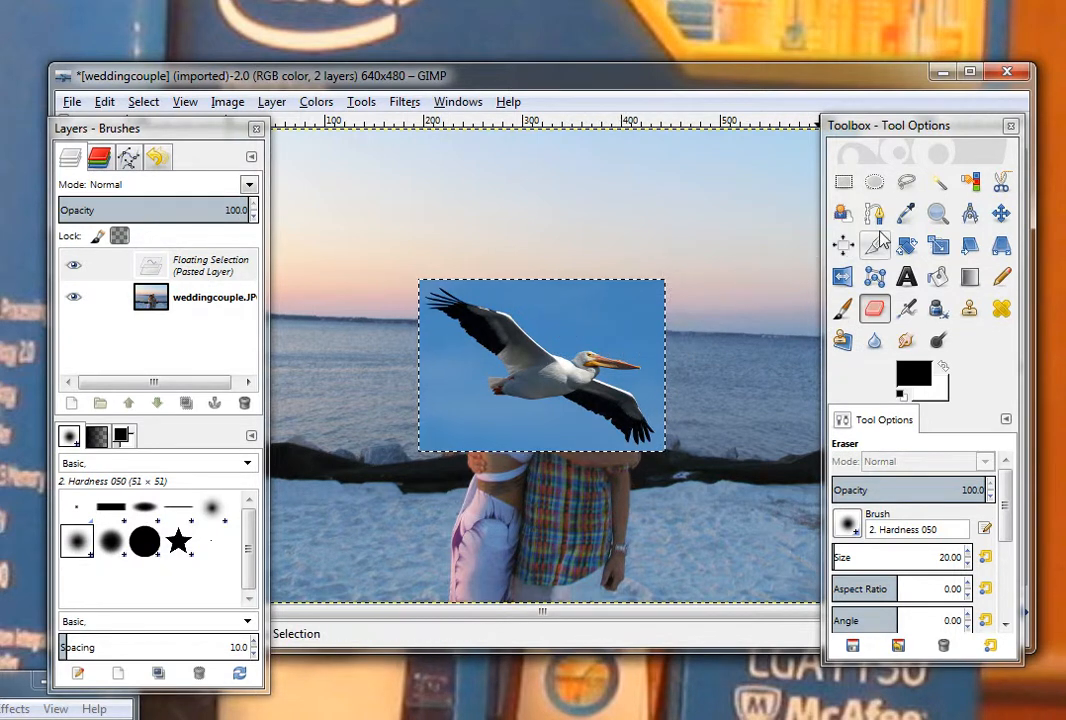
Rename the pasted floating selection as pelican and move it with the Move tool to the upper-right sky of the wedding photo
{"action": "left_click", "coordinate": [1001, 214]}
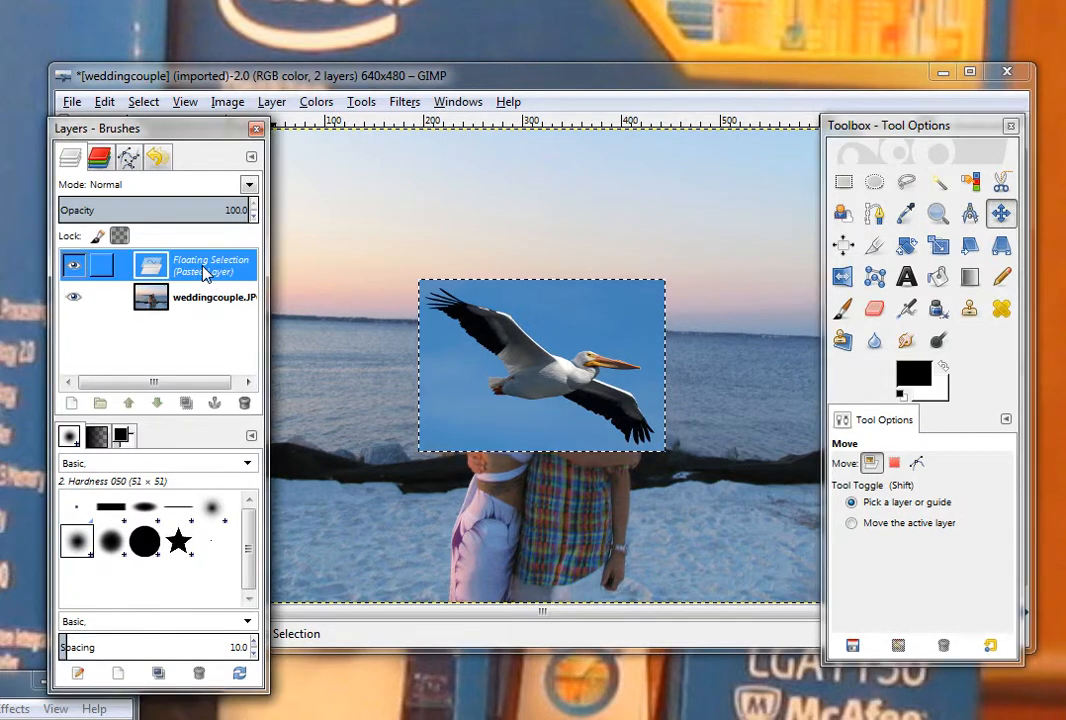
{"action": "double_click", "coordinate": [206, 272]}
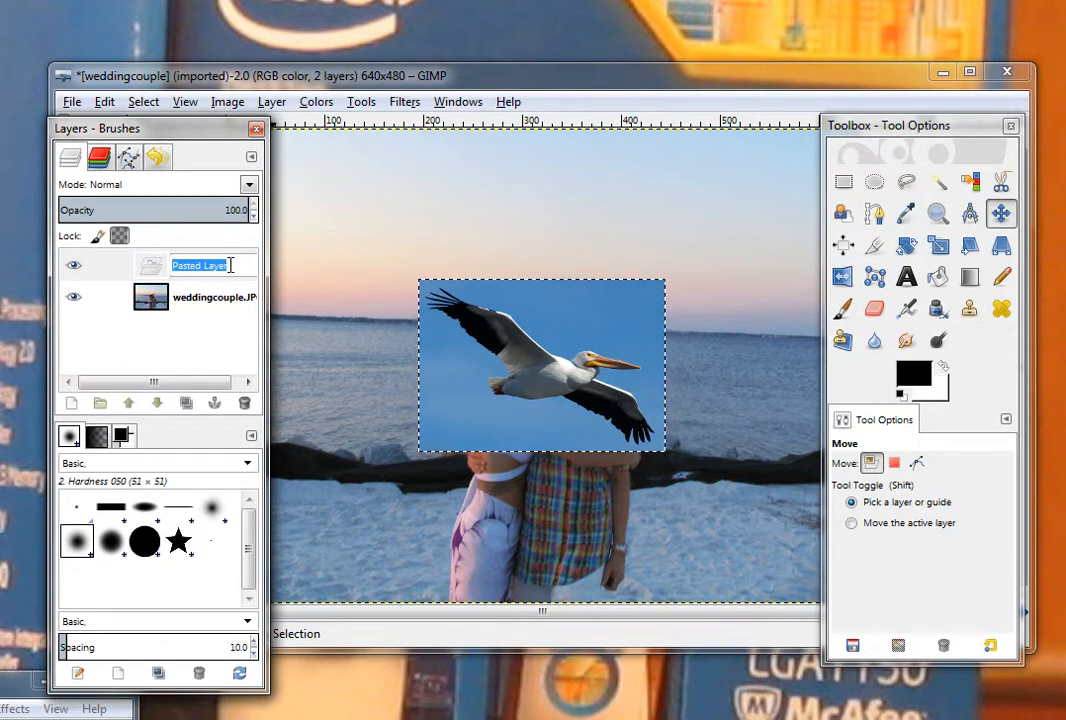
{"action": "type", "text": "pelican"}
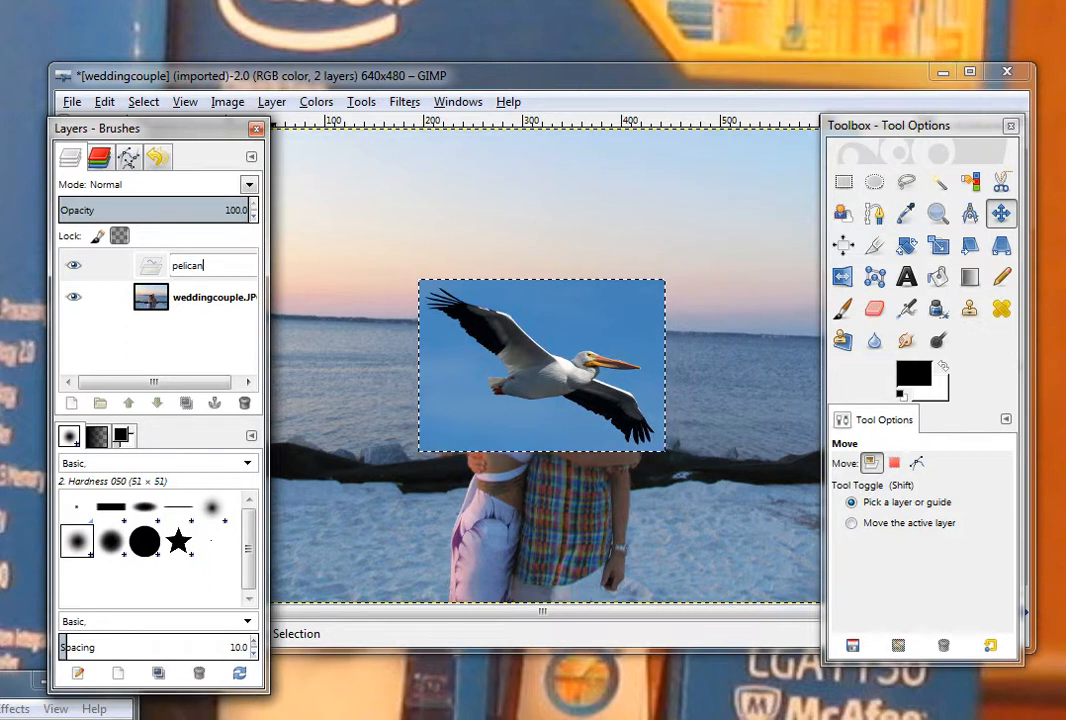
{"action": "key", "text": "Return"}
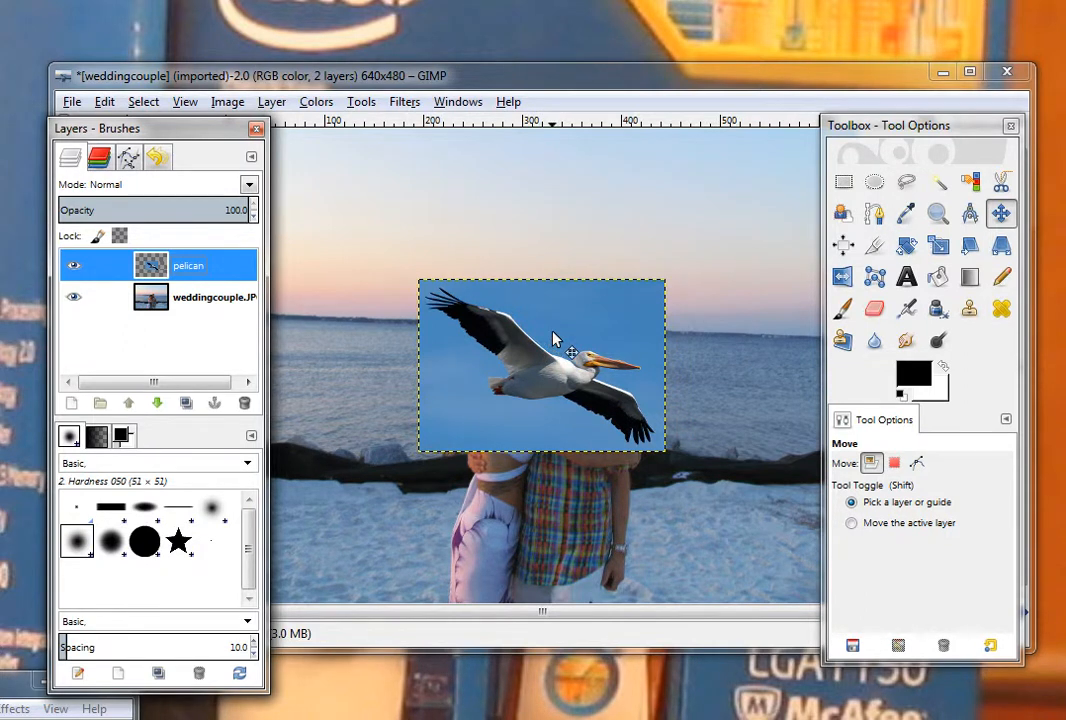
{"action": "left_click_drag", "start_coordinate": [556, 340], "coordinate": [694, 155]}
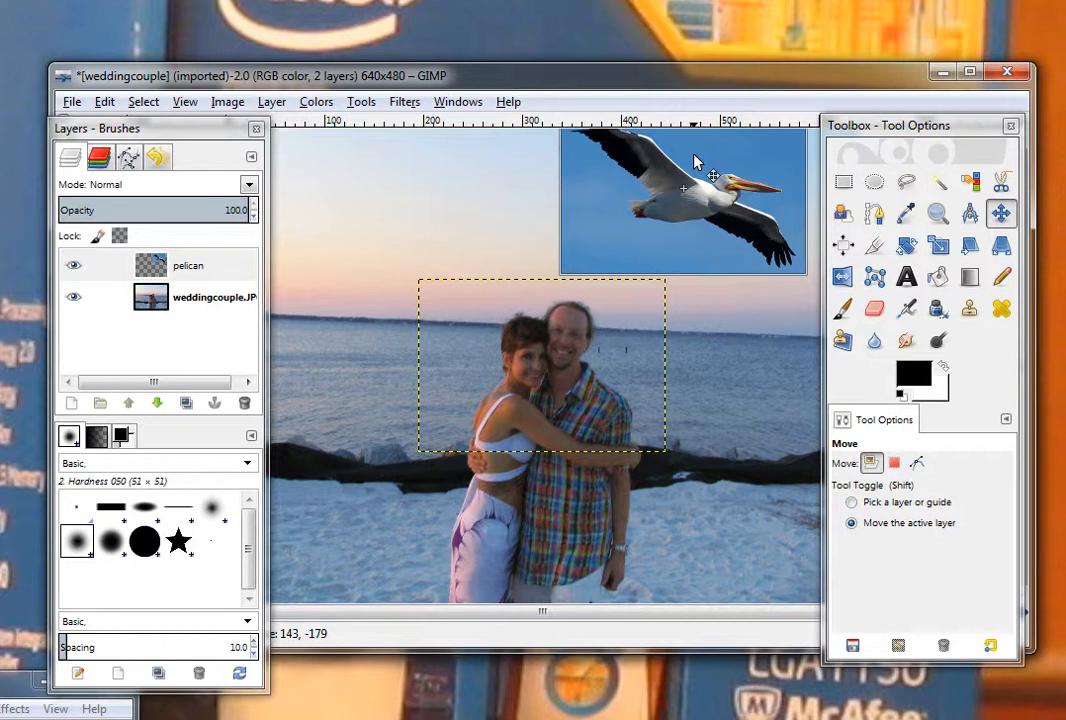
{"action": "left_click_drag", "start_coordinate": [697, 163], "coordinate": [697, 163]}
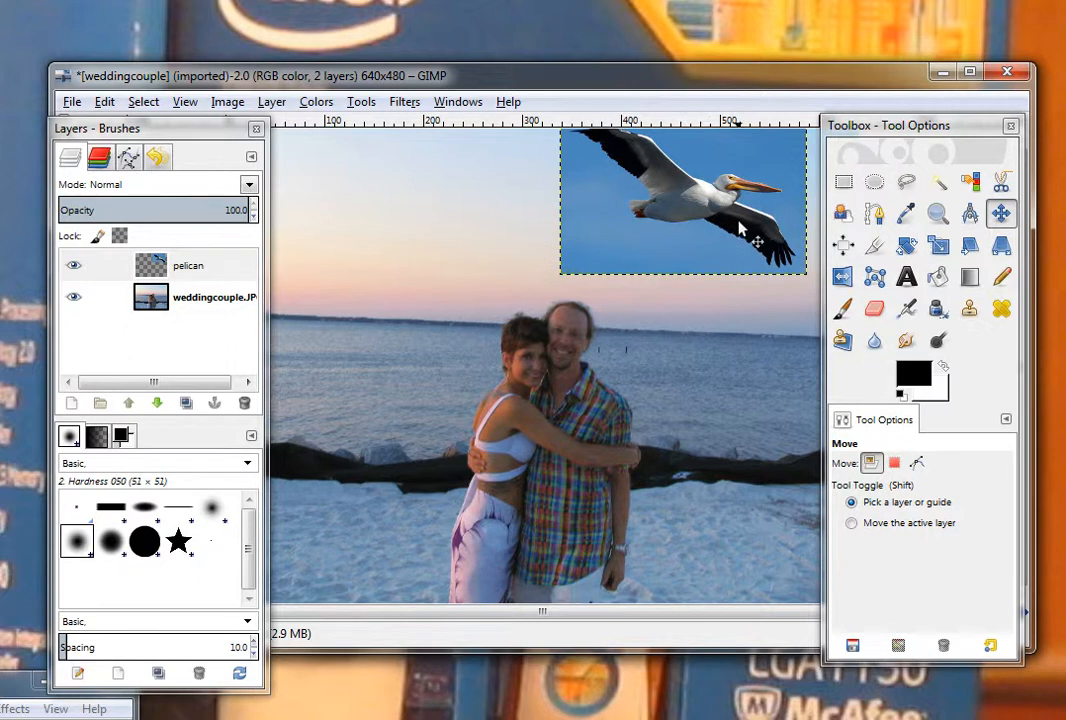
Activate the Eraser with the 2. Hardness 050 brush
{"action": "left_click", "coordinate": [875, 310]}
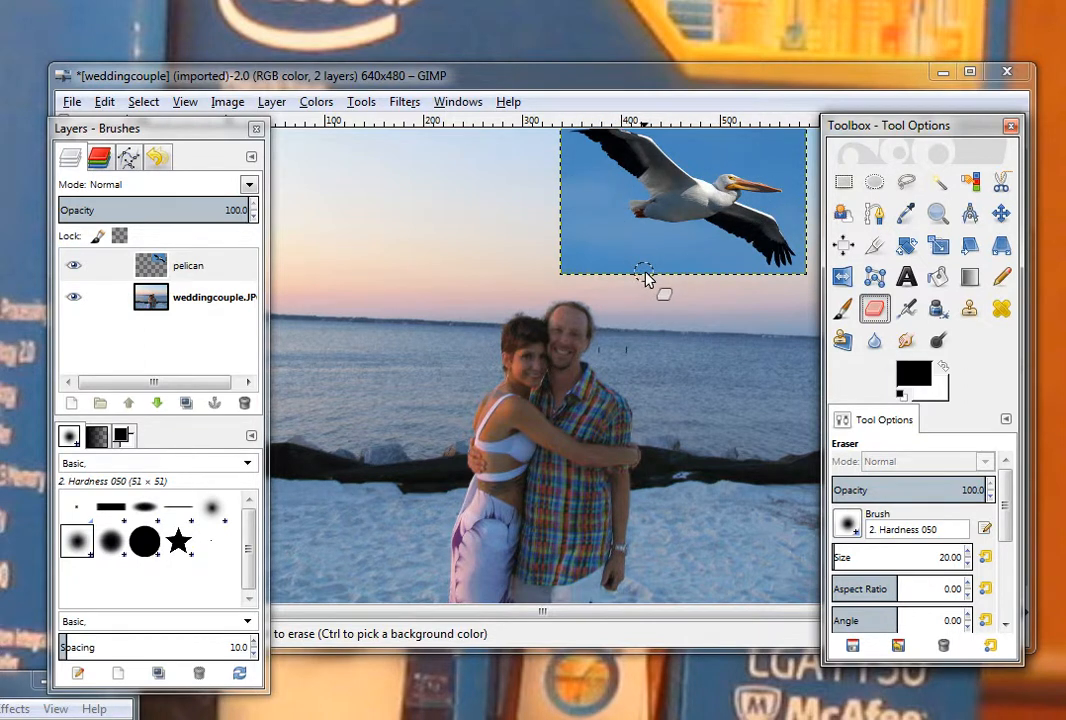
{"action": "left_click", "coordinate": [76, 549]}
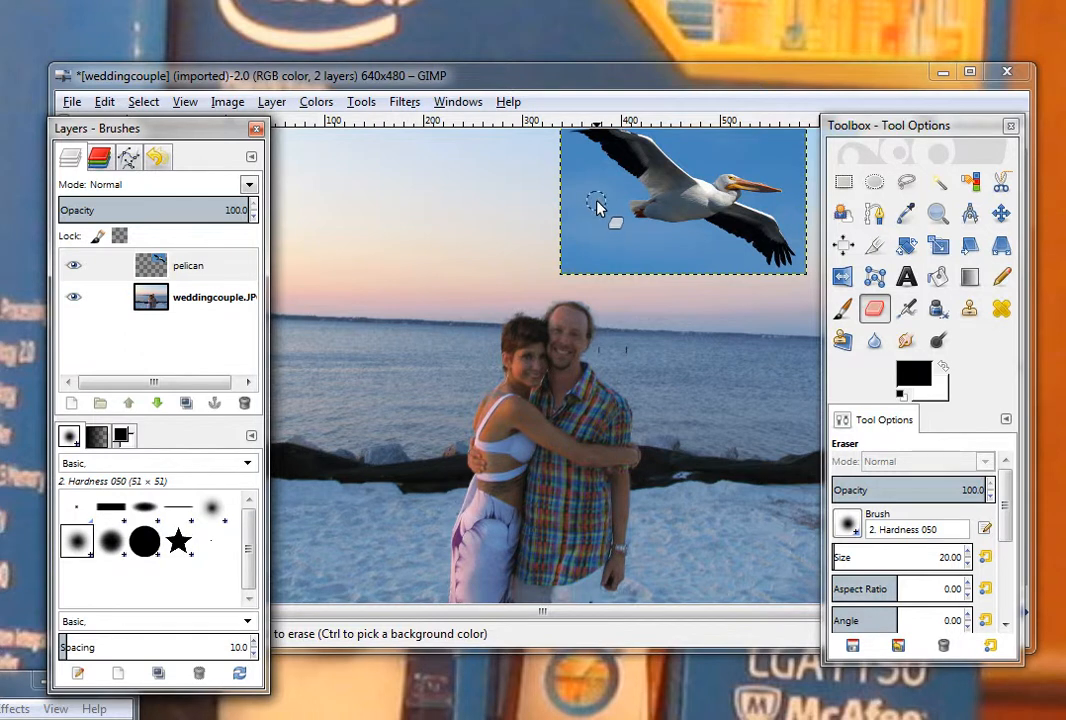
Try a short eraser stroke on the blue sky beside the pelican's tail and undo it
{"action": "left_click_drag", "start_coordinate": [596, 208], "coordinate": [622, 192]}
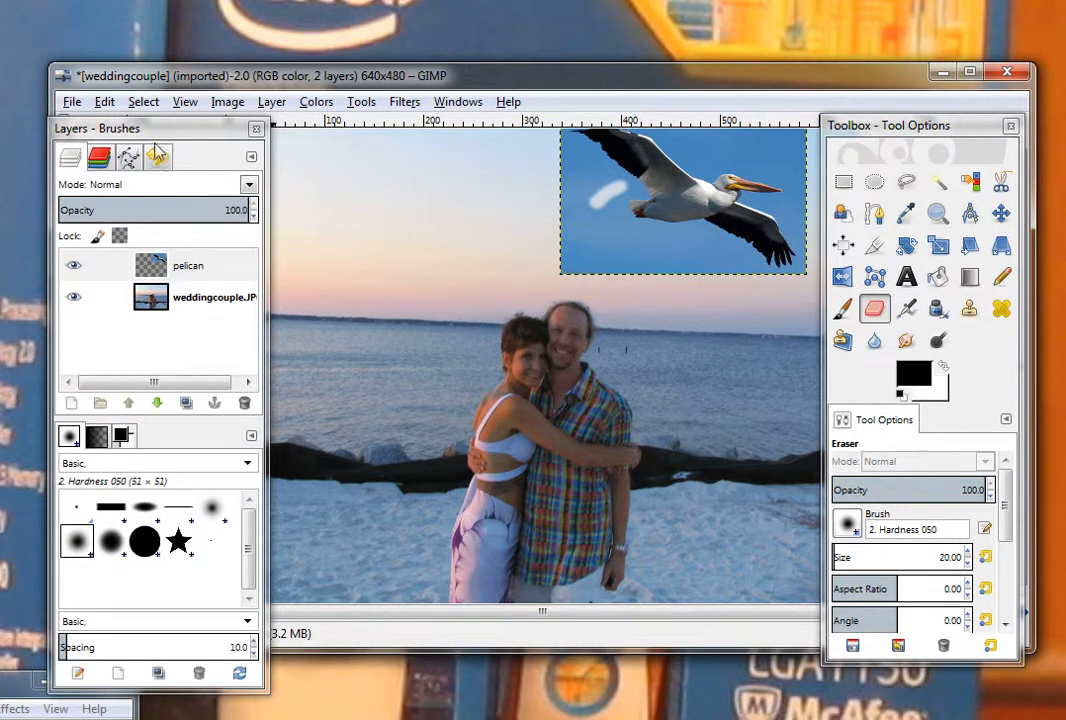
{"action": "left_click", "coordinate": [104, 103]}
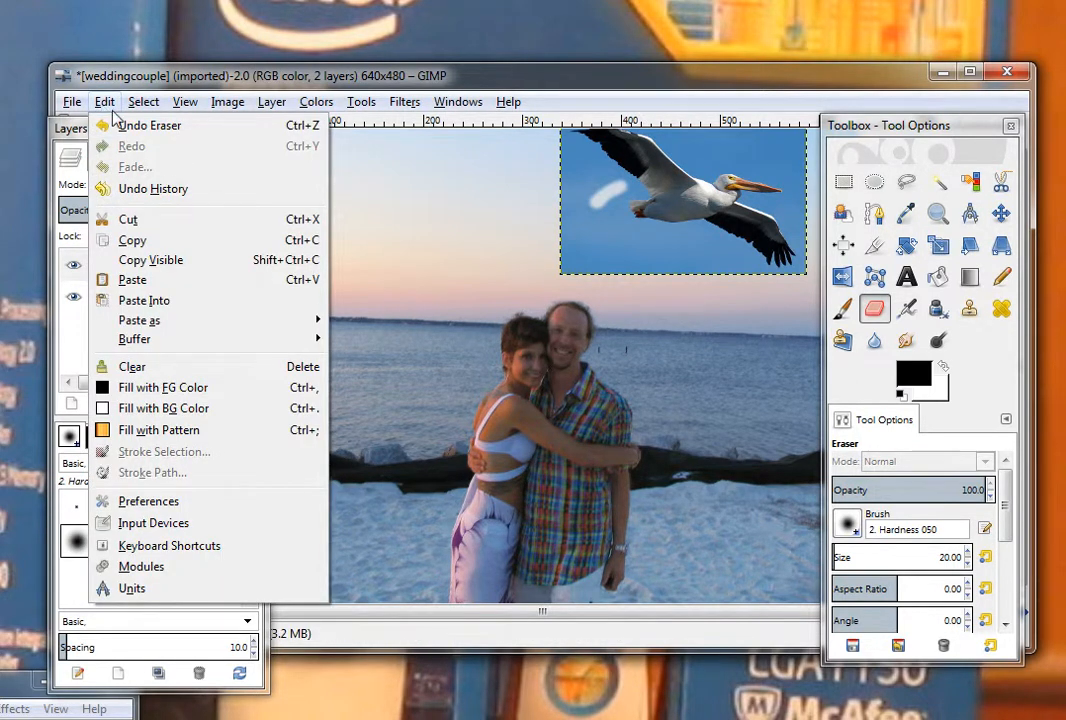
{"action": "left_click", "coordinate": [137, 126]}
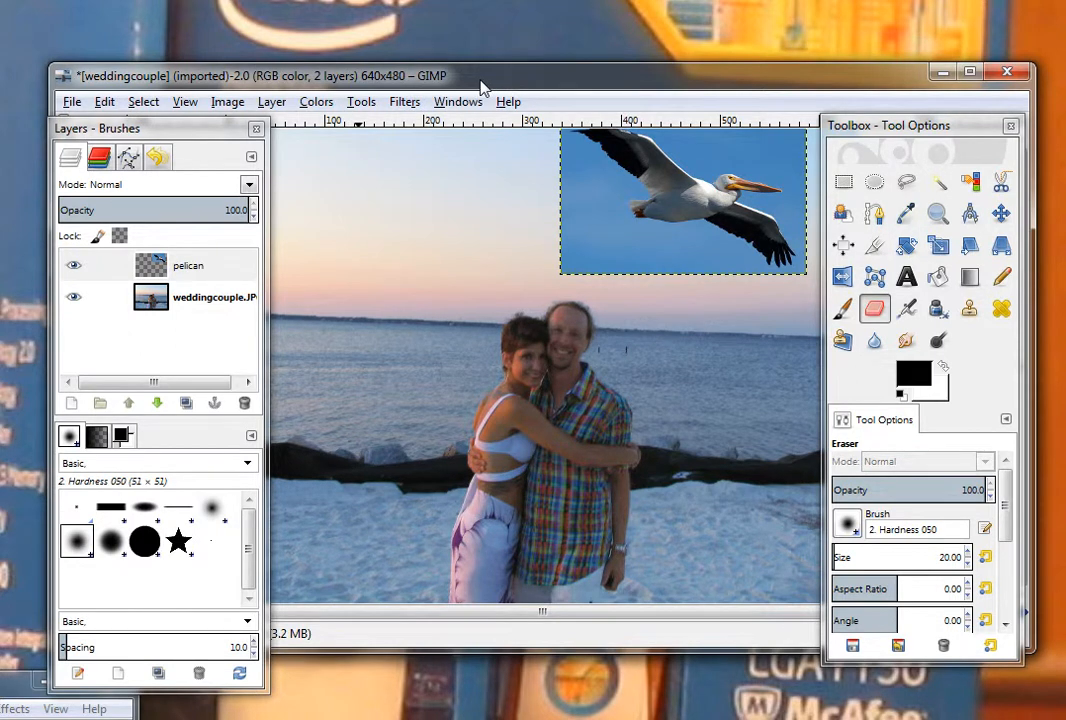
Zoom the image to 400 %, move the layers and toolbox windows clear of the canvas and bring the pelican into view
{"action": "left_click_drag", "start_coordinate": [484, 80], "coordinate": [569, 73]}
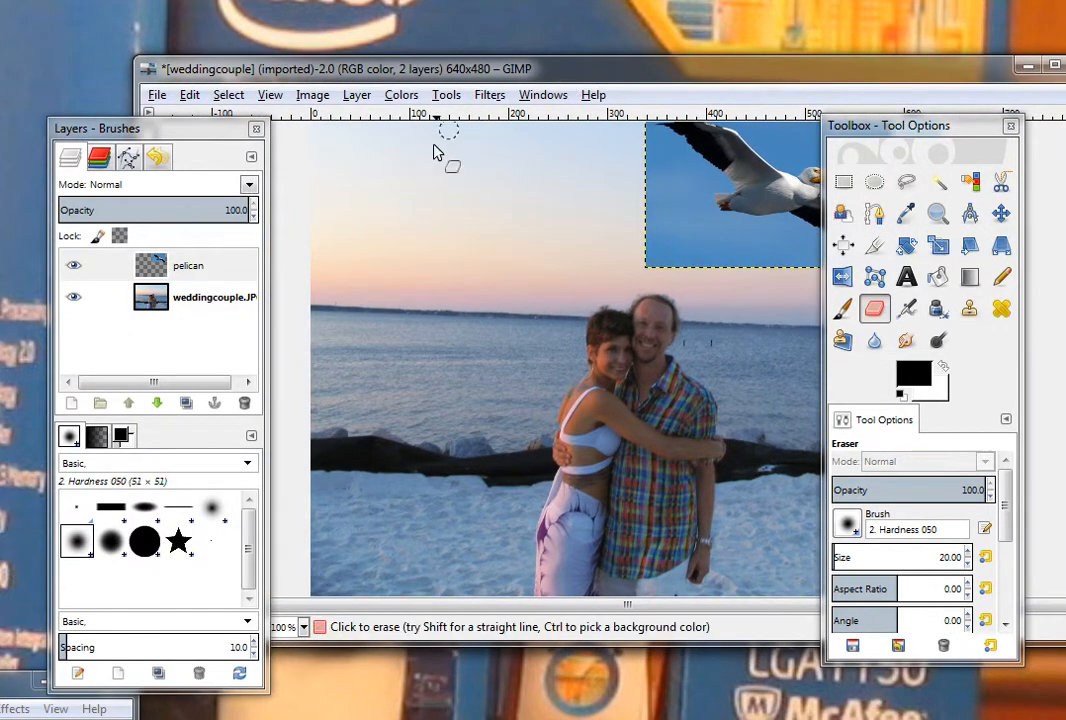
{"action": "left_click", "coordinate": [304, 628]}
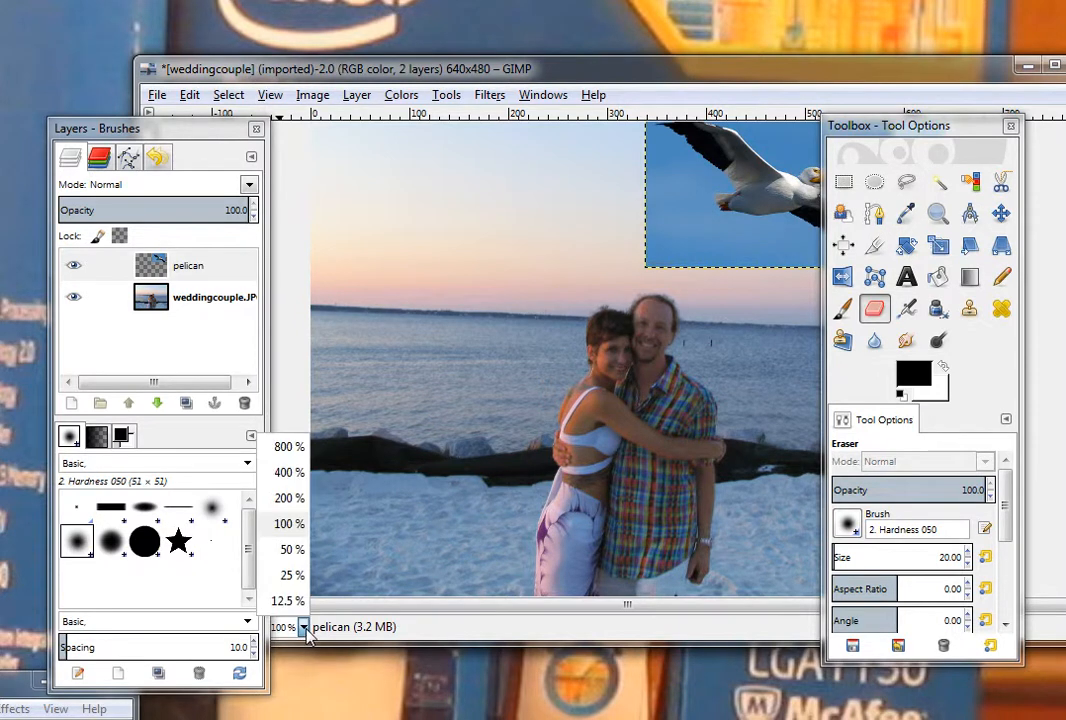
{"action": "left_click", "coordinate": [291, 472]}
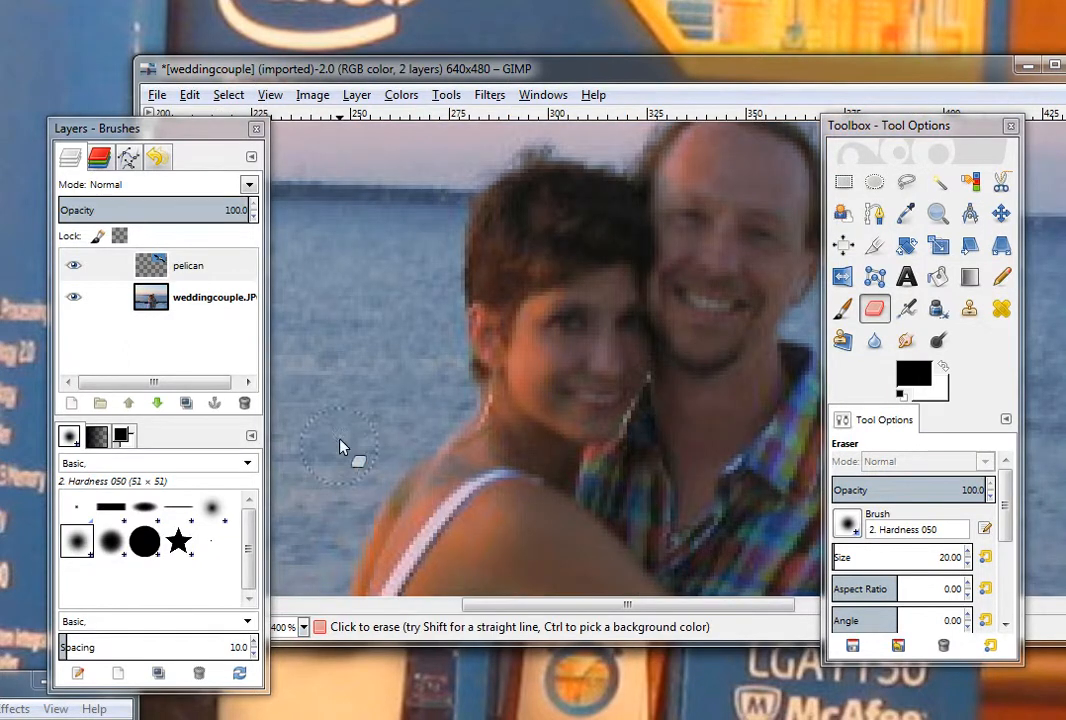
{"action": "mouse_move", "coordinate": [703, 78]}
{"action": "left_mouse_down"}
{"action": "mouse_move", "coordinate": [588, 71]}
{"action": "mouse_move", "coordinate": [528, 86]}
{"action": "mouse_move", "coordinate": [683, 85]}
{"action": "left_mouse_up"}
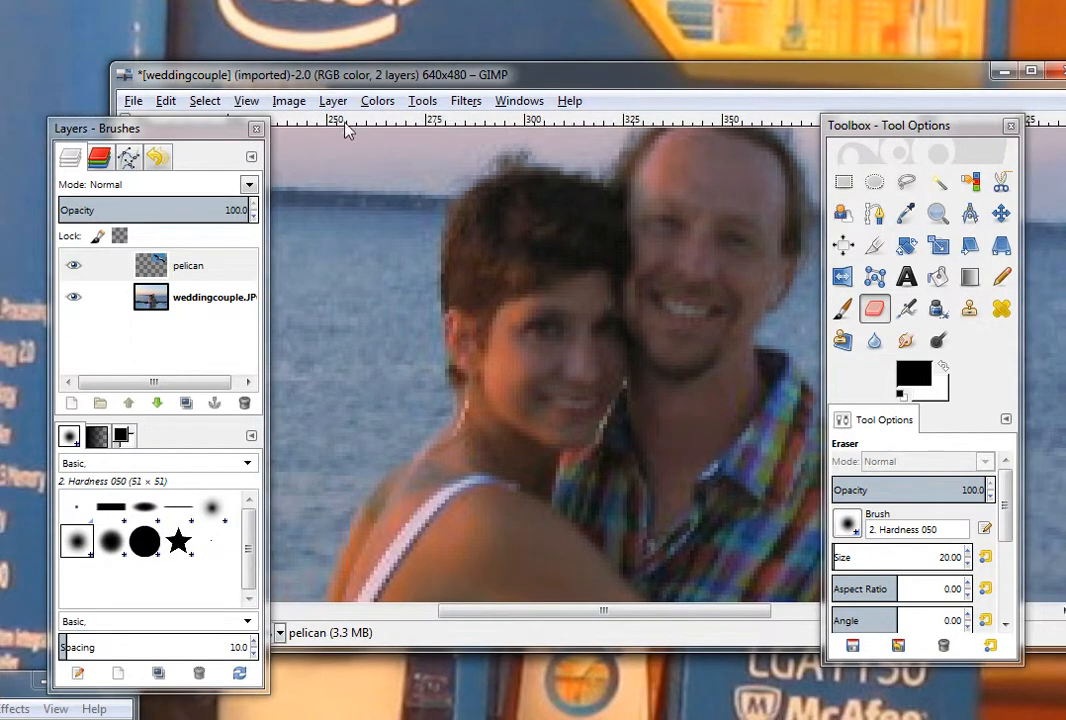
{"action": "mouse_move", "coordinate": [216, 136]}
{"action": "left_mouse_down"}
{"action": "mouse_move", "coordinate": [190, 140]}
{"action": "mouse_move", "coordinate": [200, 146]}
{"action": "mouse_move", "coordinate": [57, 140]}
{"action": "left_mouse_up"}
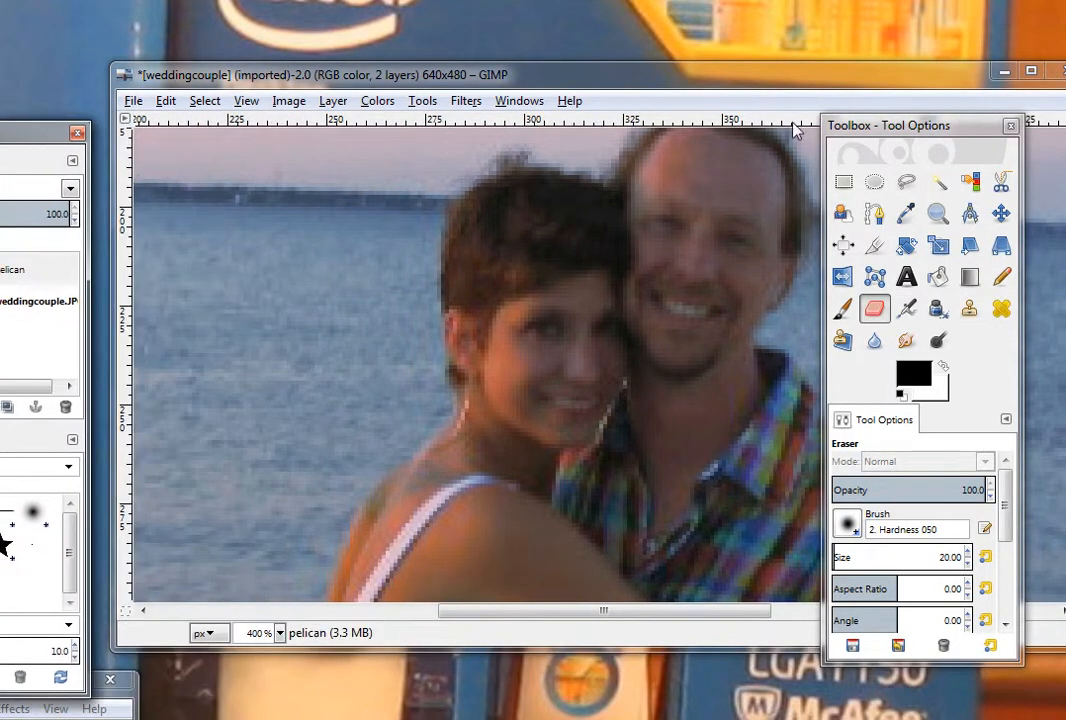
{"action": "left_click_drag", "start_coordinate": [950, 131], "coordinate": [81, 138]}
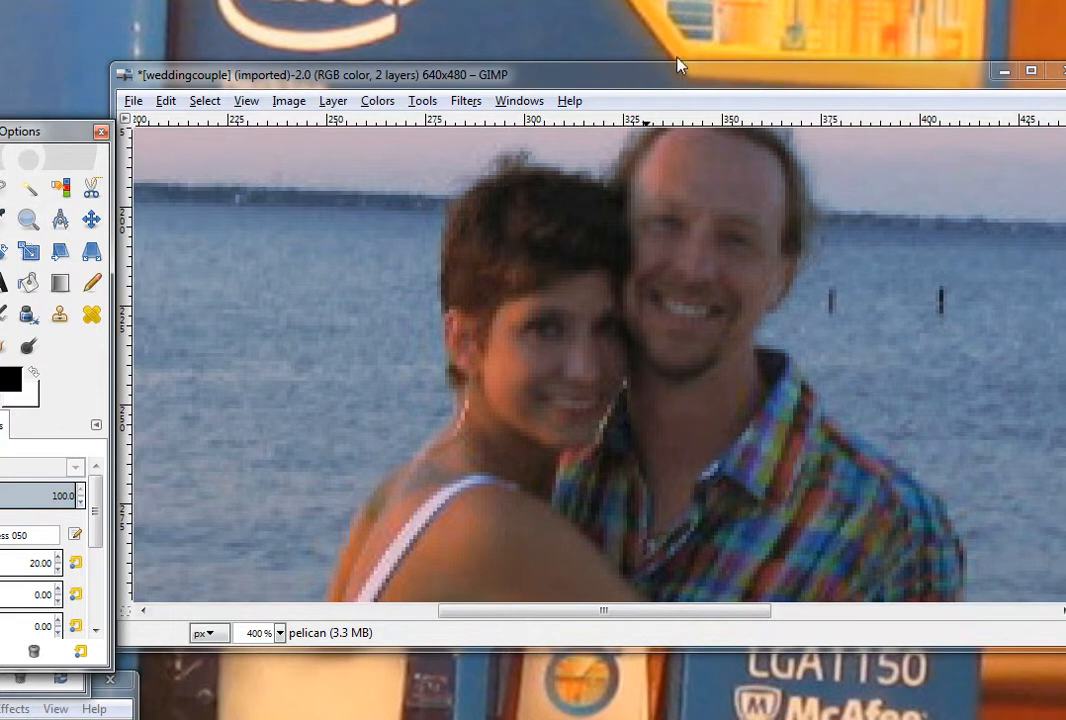
{"action": "left_click_drag", "start_coordinate": [685, 83], "coordinate": [620, 78]}
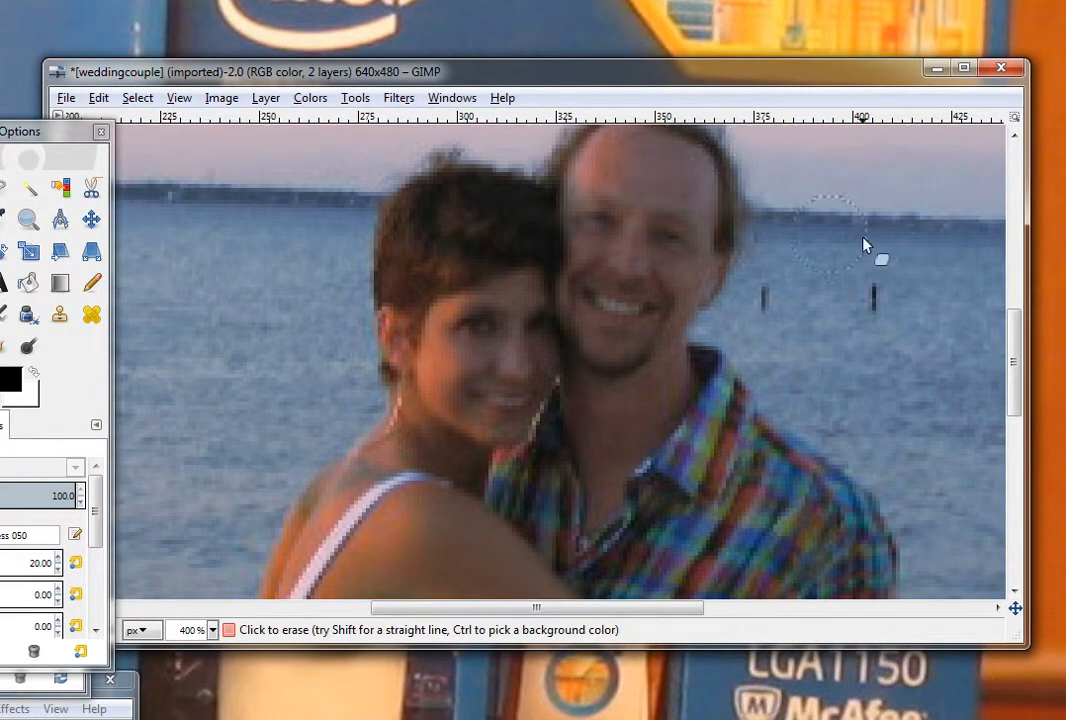
{"action": "left_click_drag", "start_coordinate": [1011, 335], "coordinate": [1025, 160]}
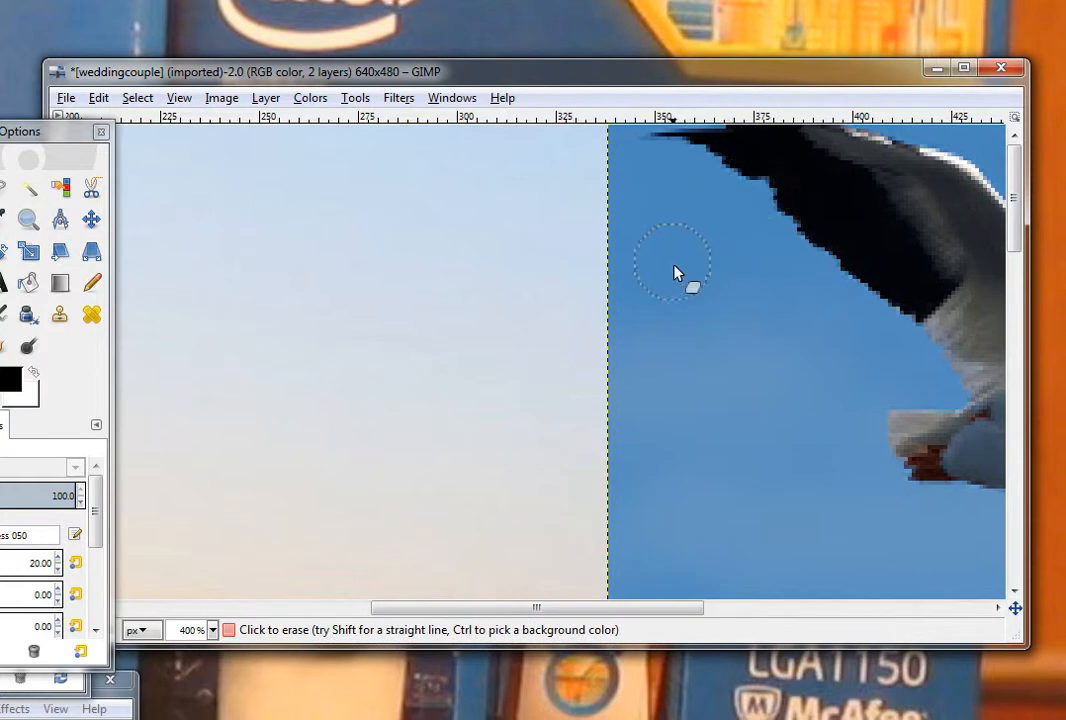
Erase the blue background along the underside of the raised wing, around the tail, beneath the belly and along the lowered wing's rear edge
{"action": "mouse_move", "coordinate": [726, 276]}
{"action": "left_mouse_down"}
{"action": "mouse_move", "coordinate": [734, 216]}
{"action": "mouse_move", "coordinate": [755, 200]}
{"action": "mouse_move", "coordinate": [704, 186]}
{"action": "mouse_move", "coordinate": [675, 161]}
{"action": "mouse_move", "coordinate": [630, 160]}
{"action": "mouse_move", "coordinate": [665, 199]}
{"action": "mouse_move", "coordinate": [760, 223]}
{"action": "mouse_move", "coordinate": [885, 345]}
{"action": "mouse_move", "coordinate": [907, 360]}
{"action": "mouse_move", "coordinate": [907, 347]}
{"action": "mouse_move", "coordinate": [895, 343]}
{"action": "mouse_move", "coordinate": [942, 381]}
{"action": "mouse_move", "coordinate": [951, 399]}
{"action": "mouse_move", "coordinate": [906, 404]}
{"action": "mouse_move", "coordinate": [876, 391]}
{"action": "mouse_move", "coordinate": [864, 406]}
{"action": "mouse_move", "coordinate": [897, 502]}
{"action": "mouse_move", "coordinate": [975, 523]}
{"action": "left_mouse_up"}
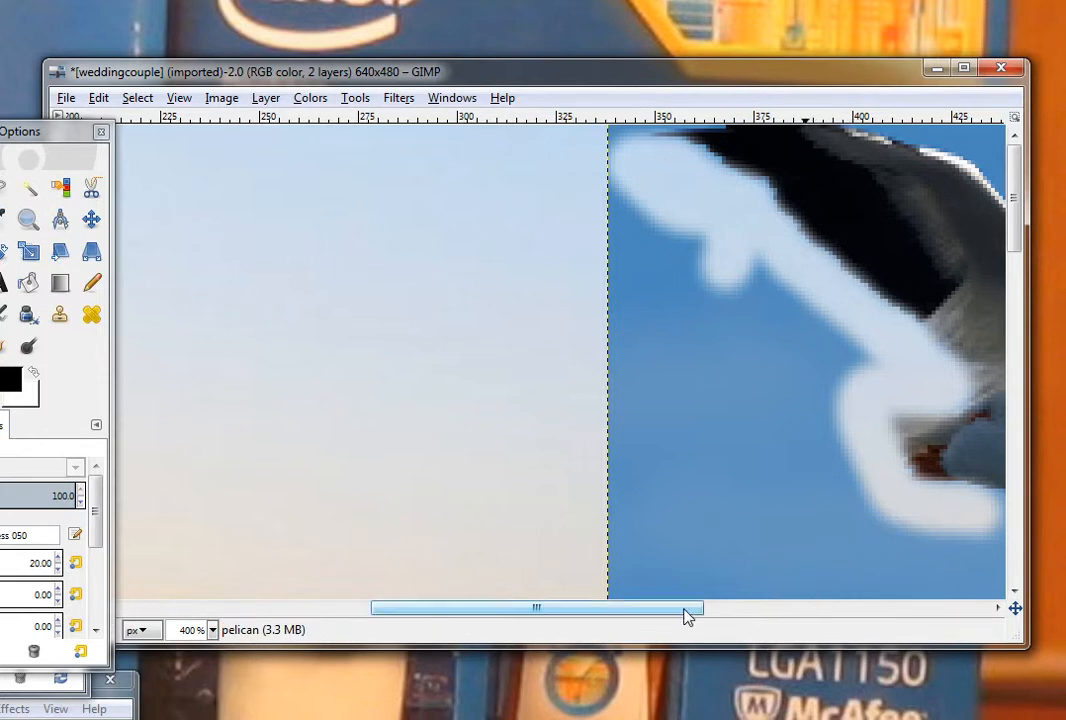
{"action": "left_click_drag", "start_coordinate": [688, 610], "coordinate": [865, 634]}
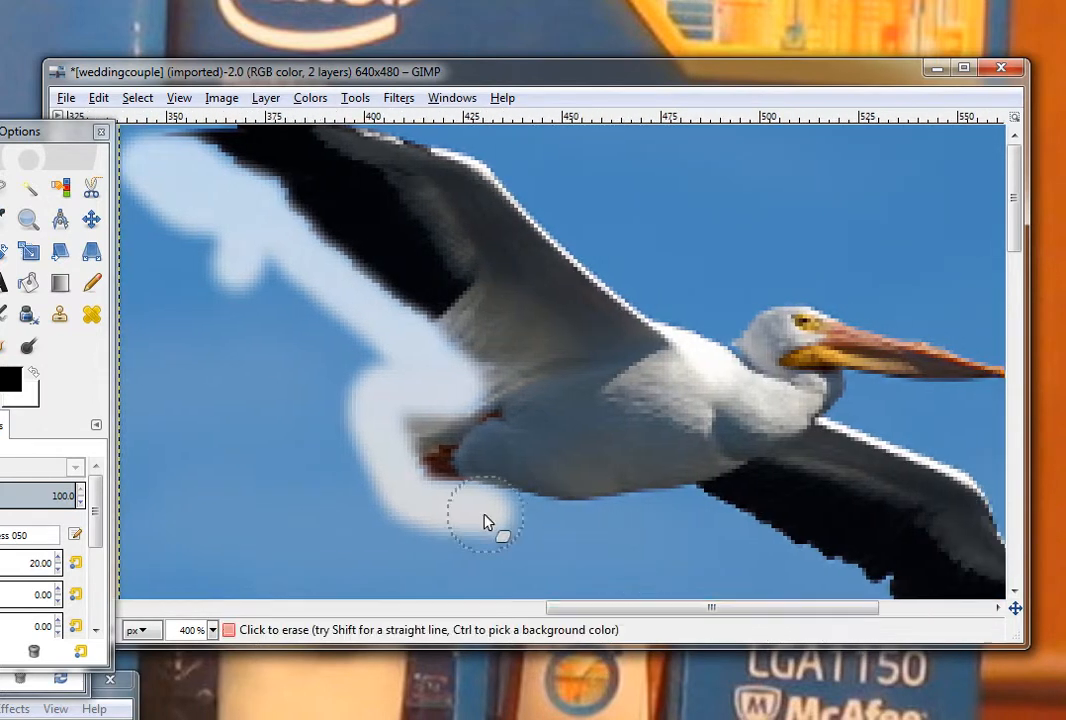
{"action": "mouse_move", "coordinate": [463, 511]}
{"action": "left_mouse_down"}
{"action": "mouse_move", "coordinate": [428, 514]}
{"action": "mouse_move", "coordinate": [487, 530]}
{"action": "mouse_move", "coordinate": [512, 509]}
{"action": "mouse_move", "coordinate": [607, 526]}
{"action": "mouse_move", "coordinate": [657, 514]}
{"action": "mouse_move", "coordinate": [595, 518]}
{"action": "mouse_move", "coordinate": [685, 517]}
{"action": "left_mouse_up"}
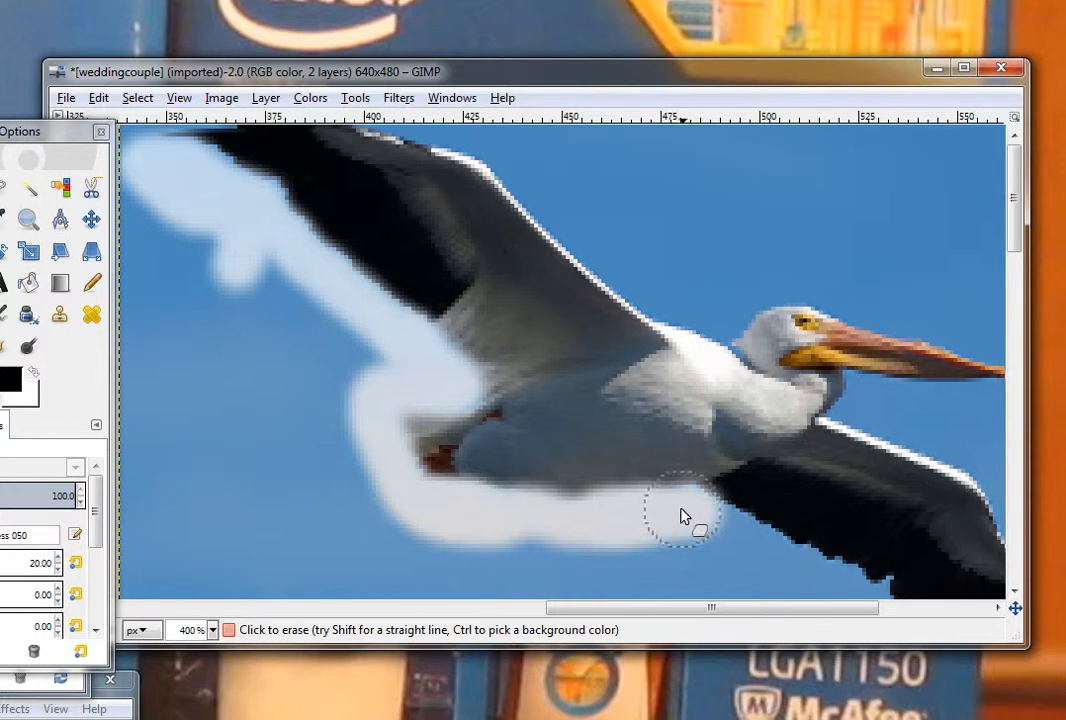
{"action": "left_click_drag", "start_coordinate": [700, 528], "coordinate": [874, 599]}
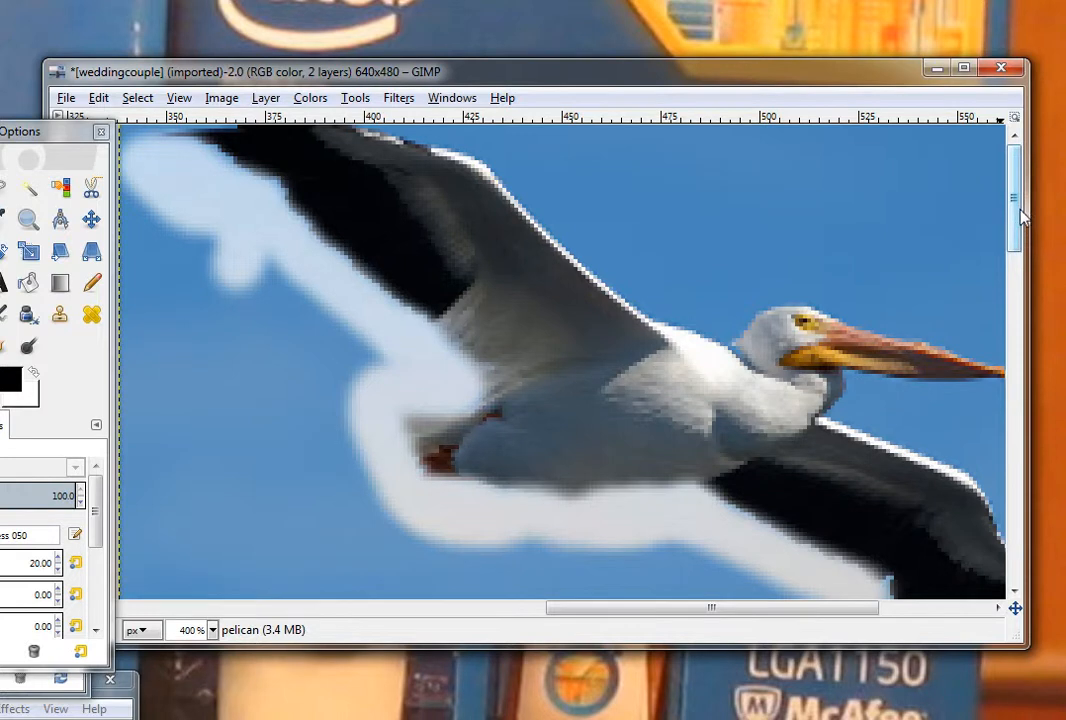
Erase the blue background around the lowered wing's feather tips and along its white leading edge up to the neck
{"action": "left_click_drag", "start_coordinate": [1020, 215], "coordinate": [1020, 275]}
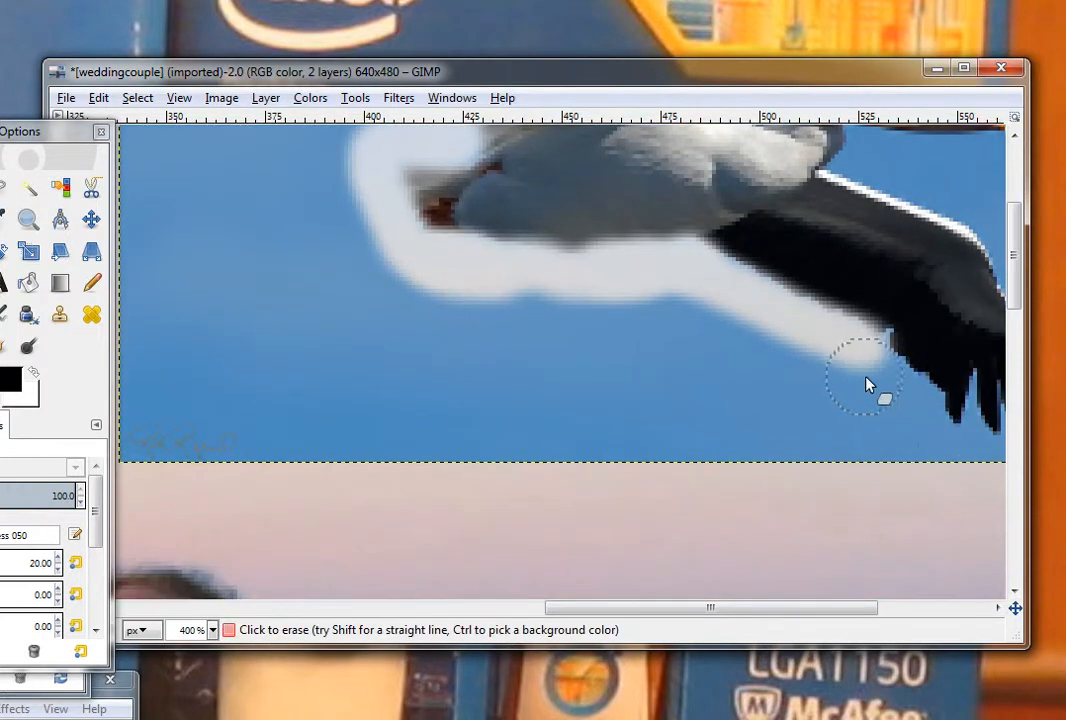
{"action": "left_click_drag", "start_coordinate": [823, 607], "coordinate": [938, 616]}
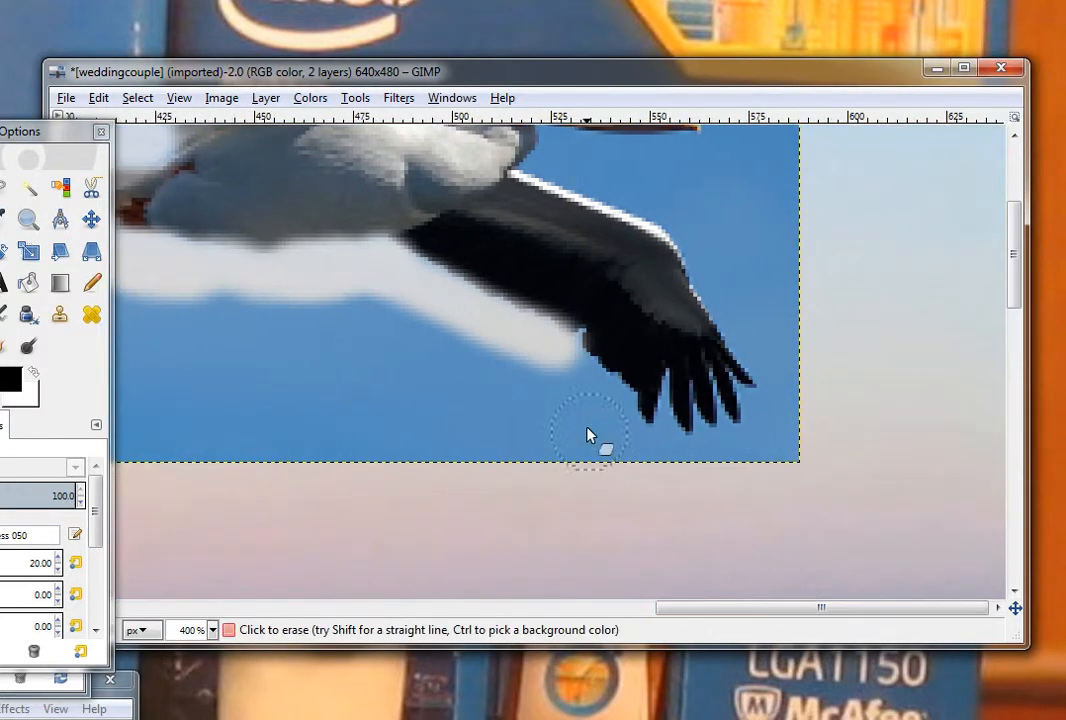
{"action": "mouse_move", "coordinate": [564, 375]}
{"action": "left_mouse_down"}
{"action": "mouse_move", "coordinate": [644, 440]}
{"action": "mouse_move", "coordinate": [661, 440]}
{"action": "mouse_move", "coordinate": [664, 385]}
{"action": "mouse_move", "coordinate": [641, 452]}
{"action": "mouse_move", "coordinate": [715, 430]}
{"action": "mouse_move", "coordinate": [704, 423]}
{"action": "mouse_move", "coordinate": [750, 418]}
{"action": "mouse_move", "coordinate": [743, 395]}
{"action": "mouse_move", "coordinate": [764, 396]}
{"action": "mouse_move", "coordinate": [765, 346]}
{"action": "mouse_move", "coordinate": [775, 391]}
{"action": "mouse_move", "coordinate": [792, 405]}
{"action": "mouse_move", "coordinate": [776, 390]}
{"action": "mouse_move", "coordinate": [792, 459]}
{"action": "mouse_move", "coordinate": [660, 460]}
{"action": "mouse_move", "coordinate": [806, 456]}
{"action": "mouse_move", "coordinate": [799, 328]}
{"action": "left_mouse_up"}
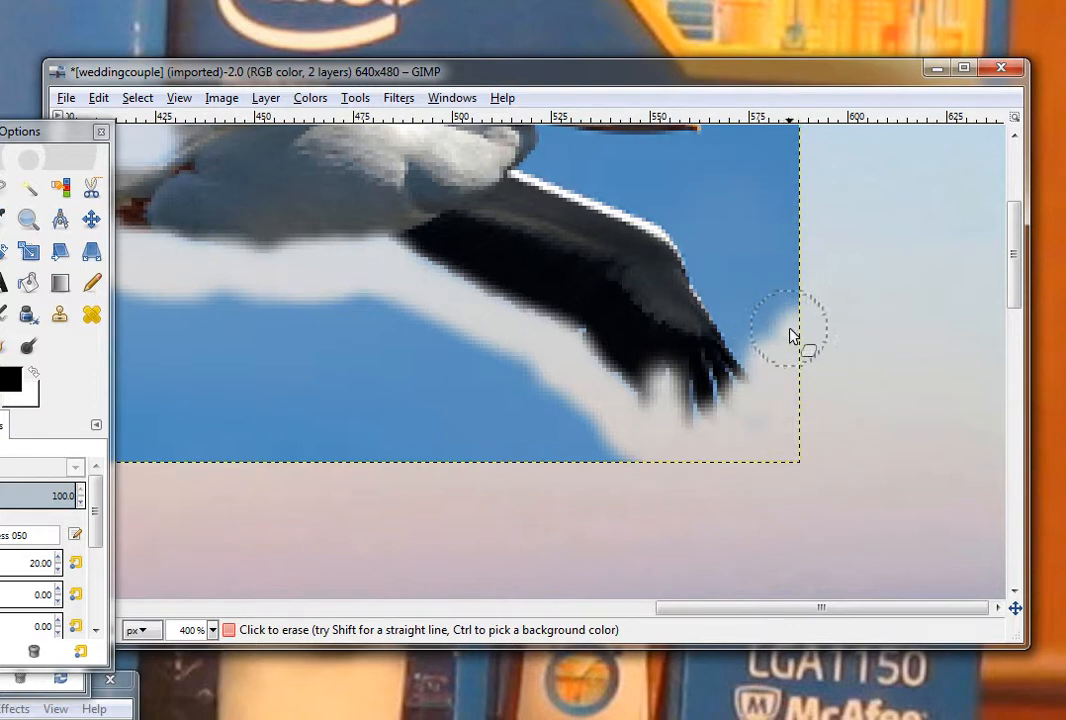
{"action": "mouse_move", "coordinate": [791, 318]}
{"action": "left_mouse_down"}
{"action": "mouse_move", "coordinate": [778, 312]}
{"action": "mouse_move", "coordinate": [799, 281]}
{"action": "mouse_move", "coordinate": [752, 350]}
{"action": "mouse_move", "coordinate": [669, 197]}
{"action": "mouse_move", "coordinate": [648, 198]}
{"action": "left_mouse_up"}
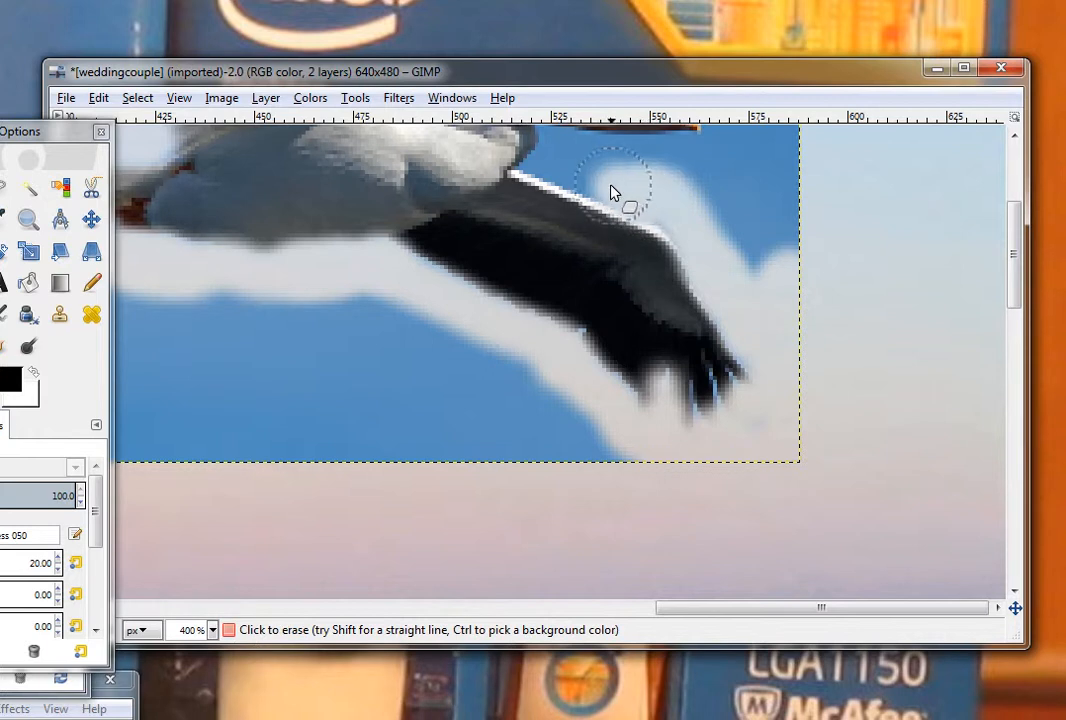
{"action": "left_click_drag", "start_coordinate": [591, 186], "coordinate": [532, 168]}
Erase the blue background around the pelican's beak and head and along its back at the base of the raised wing
{"action": "scroll", "coordinate": [849, 200], "scroll_direction": "up", "scroll_amount": 4}
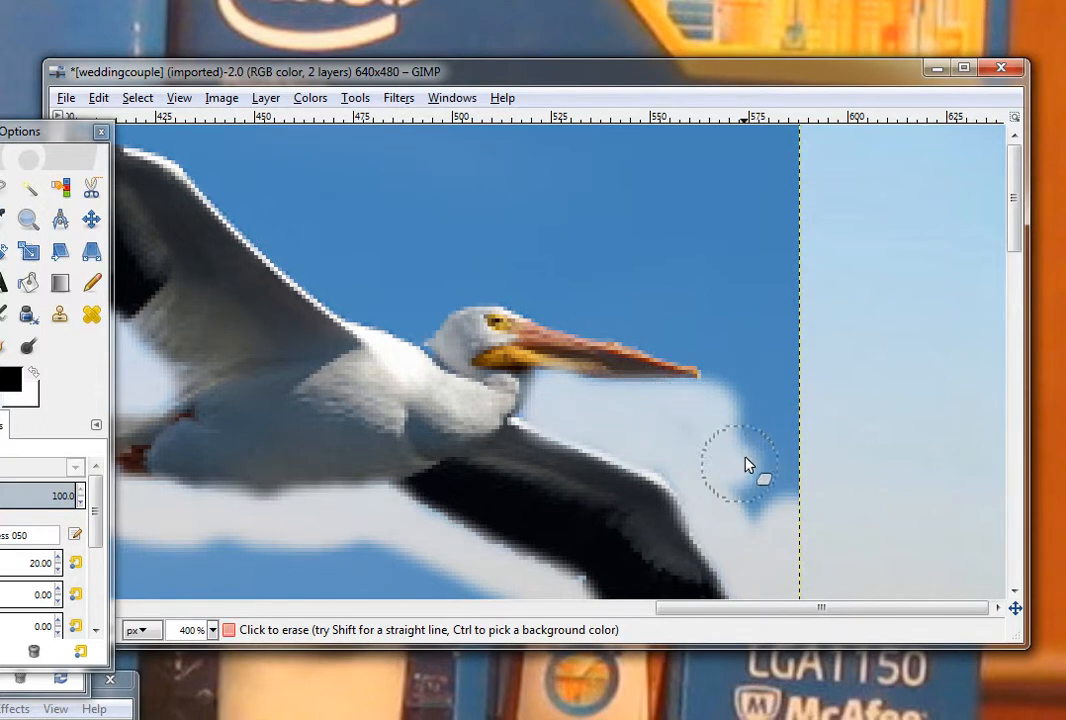
{"action": "mouse_move", "coordinate": [745, 462]}
{"action": "left_mouse_down"}
{"action": "mouse_move", "coordinate": [745, 397]}
{"action": "mouse_move", "coordinate": [722, 375]}
{"action": "mouse_move", "coordinate": [716, 336]}
{"action": "mouse_move", "coordinate": [669, 332]}
{"action": "mouse_move", "coordinate": [684, 341]}
{"action": "mouse_move", "coordinate": [588, 313]}
{"action": "mouse_move", "coordinate": [661, 338]}
{"action": "mouse_move", "coordinate": [472, 285]}
{"action": "mouse_move", "coordinate": [481, 295]}
{"action": "mouse_move", "coordinate": [435, 307]}
{"action": "mouse_move", "coordinate": [419, 335]}
{"action": "mouse_move", "coordinate": [427, 352]}
{"action": "mouse_move", "coordinate": [409, 326]}
{"action": "mouse_move", "coordinate": [438, 359]}
{"action": "mouse_move", "coordinate": [407, 316]}
{"action": "mouse_move", "coordinate": [428, 328]}
{"action": "mouse_move", "coordinate": [419, 321]}
{"action": "mouse_move", "coordinate": [370, 313]}
{"action": "mouse_move", "coordinate": [321, 269]}
{"action": "mouse_move", "coordinate": [387, 316]}
{"action": "left_mouse_up"}
{"action": "mouse_move", "coordinate": [323, 291]}
{"action": "left_mouse_down"}
{"action": "mouse_move", "coordinate": [281, 247]}
{"action": "mouse_move", "coordinate": [288, 252]}
{"action": "left_mouse_up"}
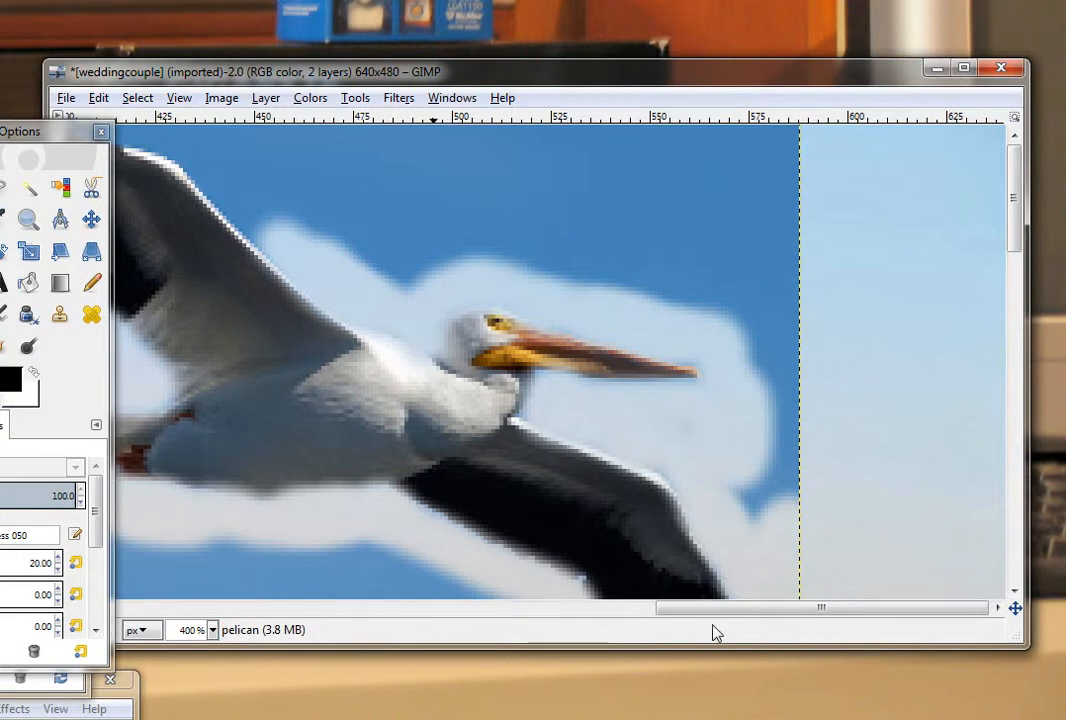
Erase the remaining blue above the raised wing and back, and widen the cleared band between that wing and the tail
{"action": "left_click_drag", "start_coordinate": [726, 608], "coordinate": [583, 630]}
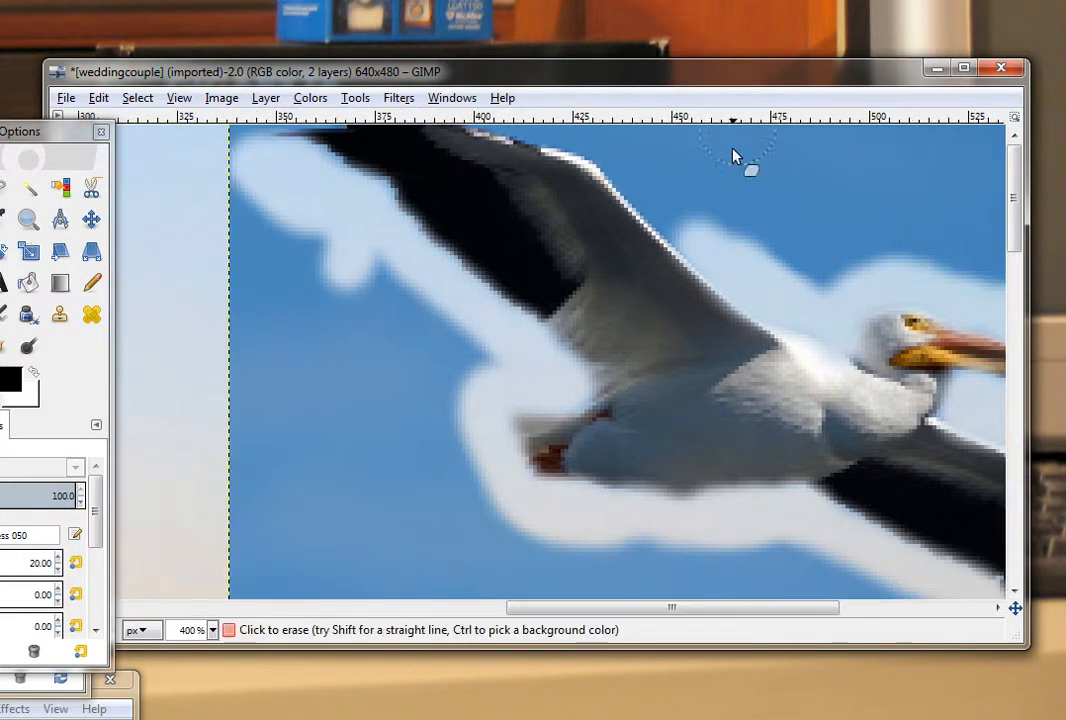
{"action": "mouse_move", "coordinate": [718, 238]}
{"action": "left_mouse_down"}
{"action": "mouse_move", "coordinate": [672, 212]}
{"action": "mouse_move", "coordinate": [697, 243]}
{"action": "mouse_move", "coordinate": [680, 230]}
{"action": "mouse_move", "coordinate": [596, 141]}
{"action": "left_mouse_up"}
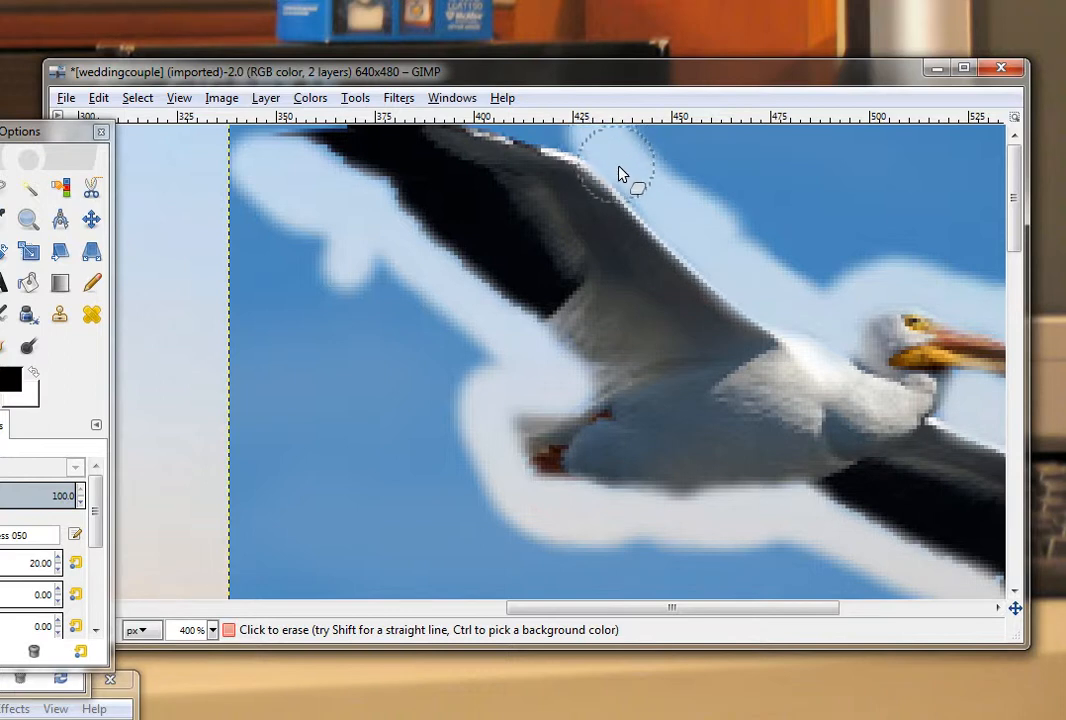
{"action": "mouse_move", "coordinate": [643, 198]}
{"action": "left_mouse_down"}
{"action": "mouse_move", "coordinate": [652, 207]}
{"action": "mouse_move", "coordinate": [578, 138]}
{"action": "mouse_move", "coordinate": [537, 128]}
{"action": "mouse_move", "coordinate": [576, 136]}
{"action": "mouse_move", "coordinate": [592, 152]}
{"action": "mouse_move", "coordinate": [504, 124]}
{"action": "mouse_move", "coordinate": [542, 152]}
{"action": "mouse_move", "coordinate": [519, 138]}
{"action": "mouse_move", "coordinate": [642, 165]}
{"action": "mouse_move", "coordinate": [623, 161]}
{"action": "mouse_move", "coordinate": [652, 150]}
{"action": "mouse_move", "coordinate": [641, 149]}
{"action": "left_mouse_up"}
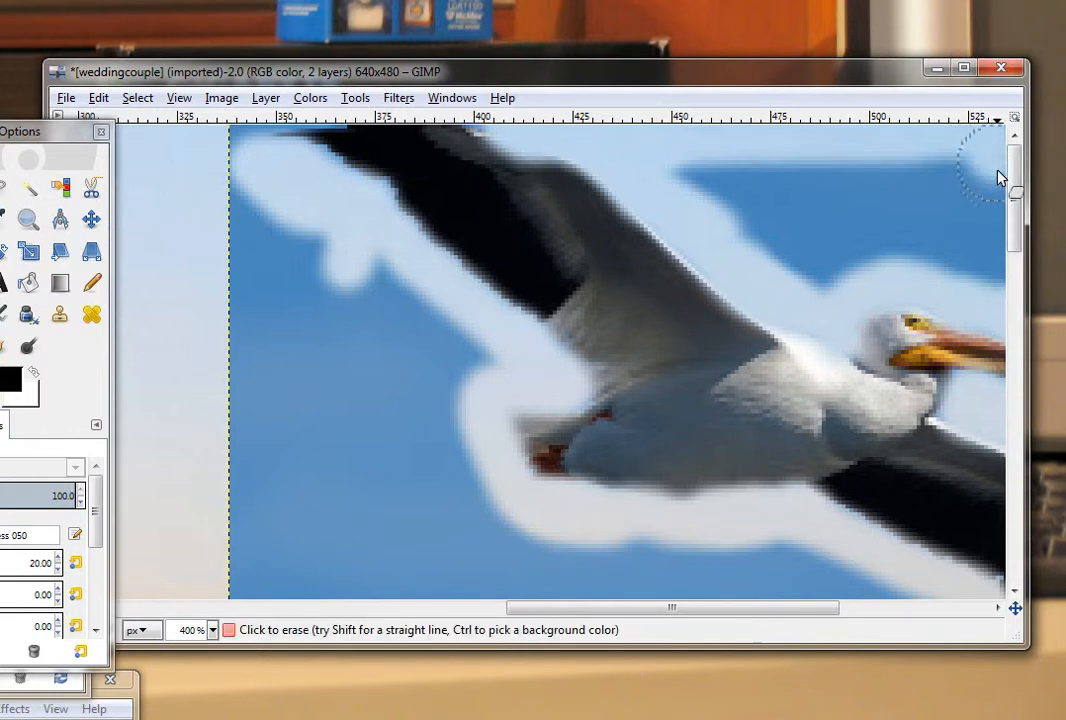
{"action": "mouse_move", "coordinate": [1000, 230]}
{"action": "left_mouse_down"}
{"action": "mouse_move", "coordinate": [997, 277]}
{"action": "mouse_move", "coordinate": [783, 271]}
{"action": "mouse_move", "coordinate": [975, 255]}
{"action": "left_mouse_up"}
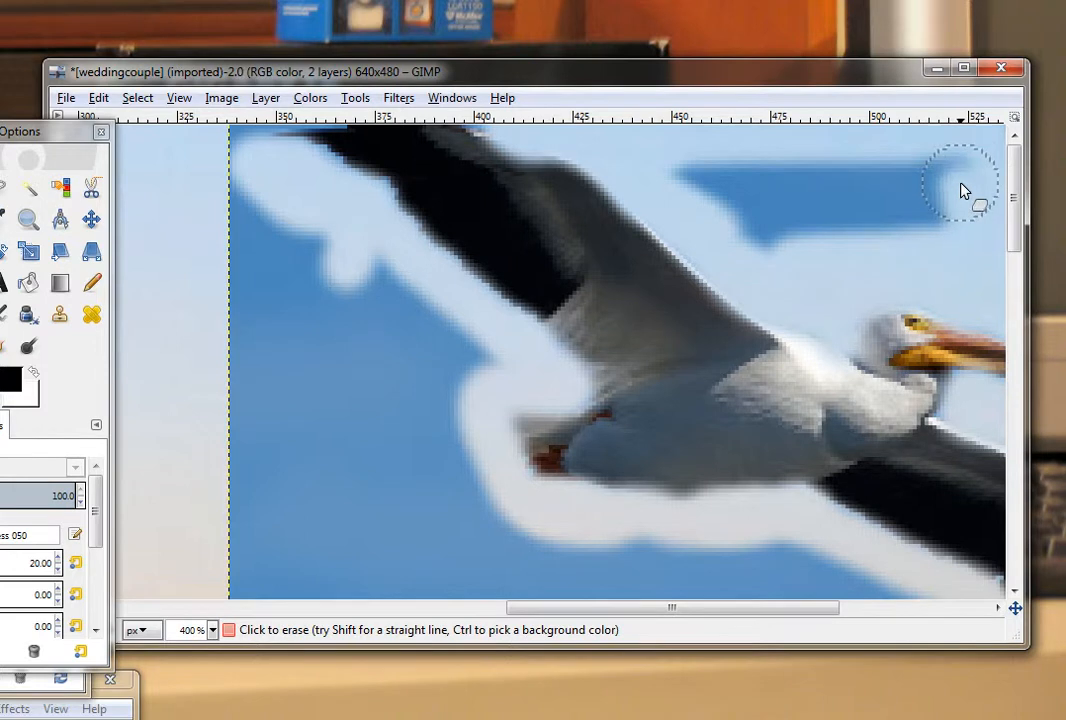
{"action": "mouse_move", "coordinate": [897, 173]}
{"action": "left_mouse_down"}
{"action": "mouse_move", "coordinate": [680, 177]}
{"action": "mouse_move", "coordinate": [751, 222]}
{"action": "mouse_move", "coordinate": [757, 241]}
{"action": "mouse_move", "coordinate": [794, 219]}
{"action": "mouse_move", "coordinate": [937, 215]}
{"action": "mouse_move", "coordinate": [900, 195]}
{"action": "mouse_move", "coordinate": [689, 200]}
{"action": "left_mouse_up"}
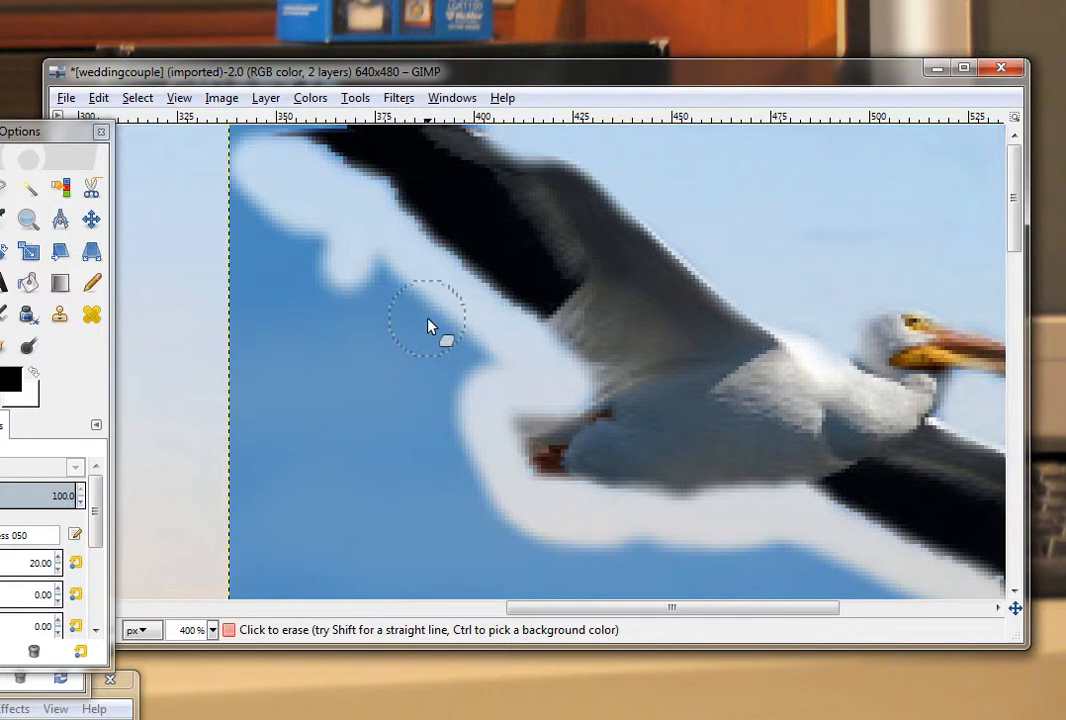
{"action": "mouse_move", "coordinate": [467, 352]}
{"action": "left_mouse_down"}
{"action": "mouse_move", "coordinate": [405, 309]}
{"action": "mouse_move", "coordinate": [373, 273]}
{"action": "mouse_move", "coordinate": [444, 408]}
{"action": "left_mouse_up"}
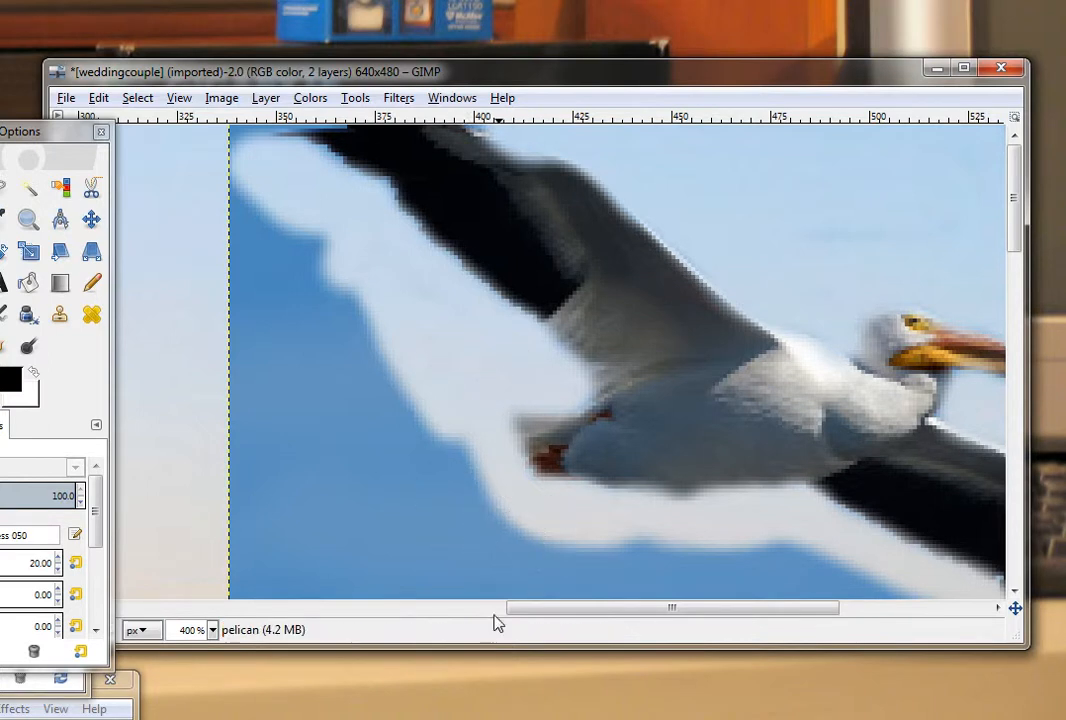
Uncover the brush list from behind the toolbox and switch the eraser to the 2. Block 01 brush
{"action": "left_click_drag", "start_coordinate": [666, 620], "coordinate": [573, 625]}
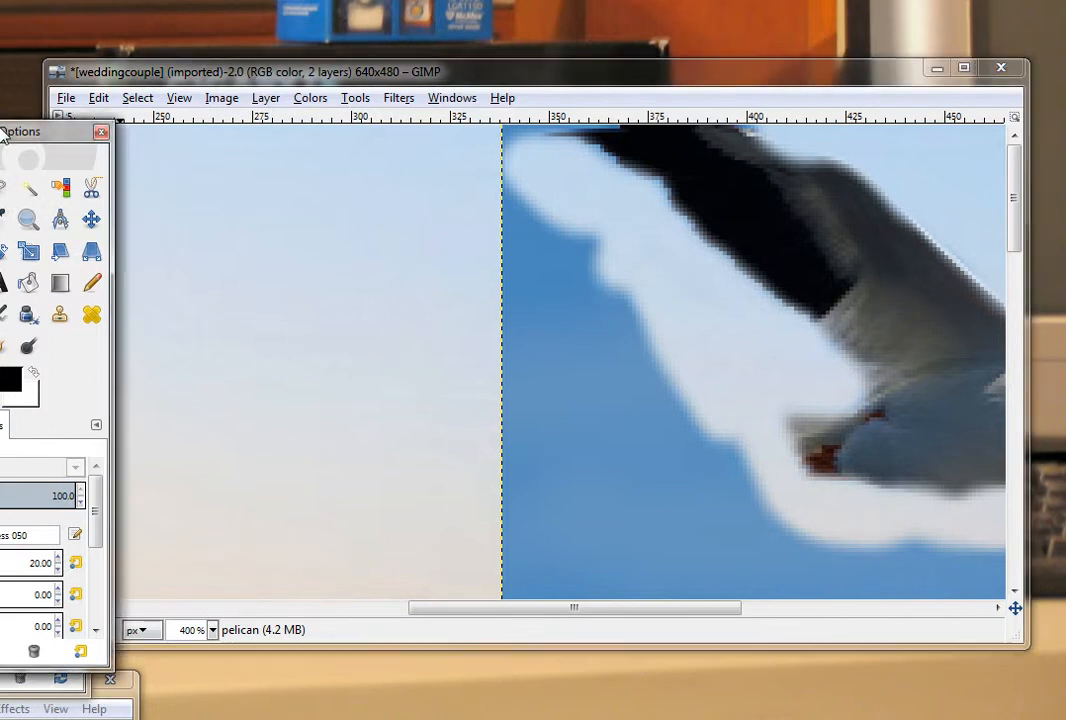
{"action": "left_click_drag", "start_coordinate": [5, 130], "coordinate": [144, 308]}
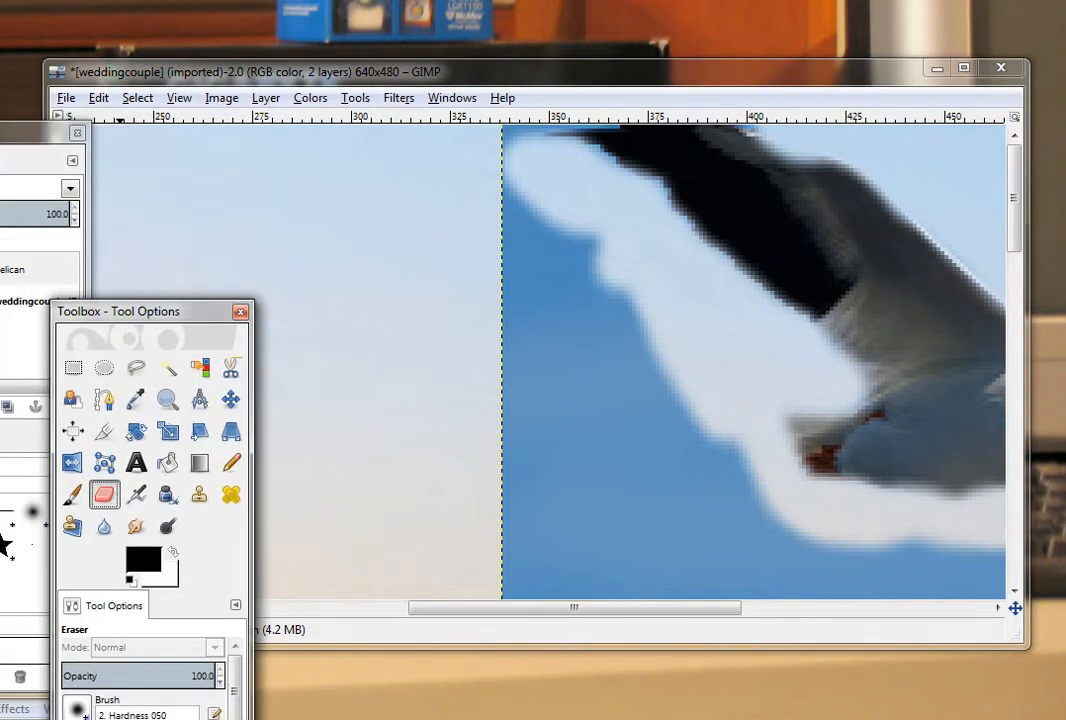
{"action": "left_click", "coordinate": [2, 512]}
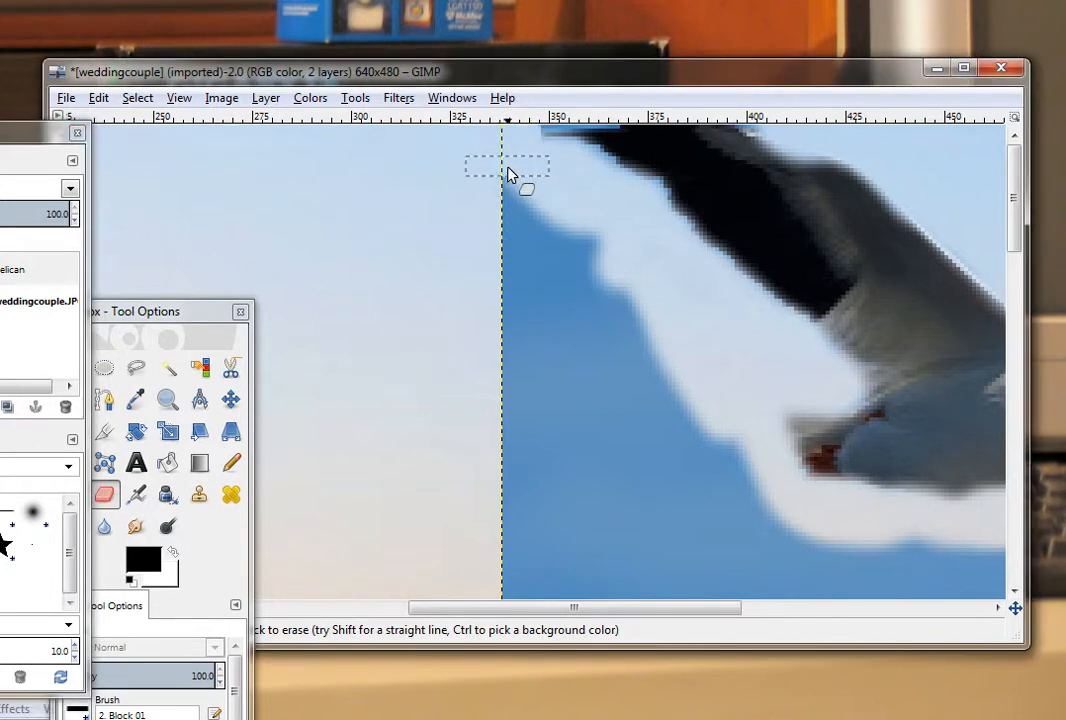
Erase the blue background in vertical strips along the pelican layer's left side, below the raised wing
{"action": "left_click_drag", "start_coordinate": [516, 137], "coordinate": [528, 135]}
{"action": "mouse_move", "coordinate": [528, 148]}
{"action": "left_mouse_down"}
{"action": "mouse_move", "coordinate": [511, 316]}
{"action": "mouse_move", "coordinate": [517, 596]}
{"action": "left_mouse_up"}
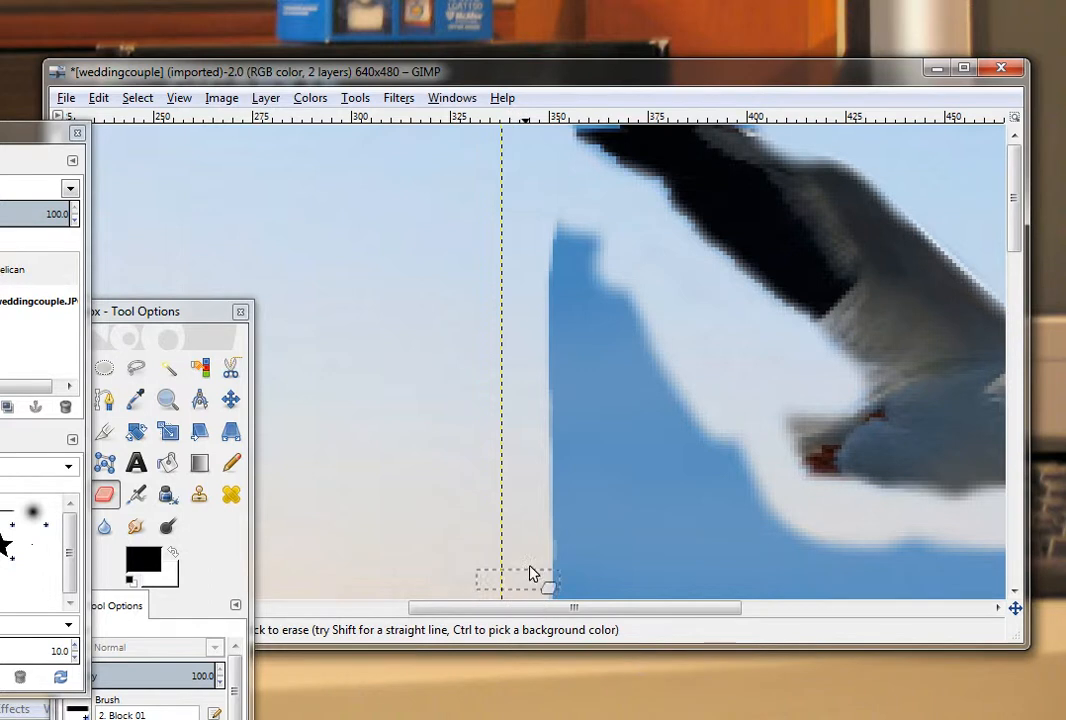
{"action": "mouse_move", "coordinate": [566, 218]}
{"action": "left_mouse_down"}
{"action": "mouse_move", "coordinate": [578, 314]}
{"action": "mouse_move", "coordinate": [572, 608]}
{"action": "left_mouse_up"}
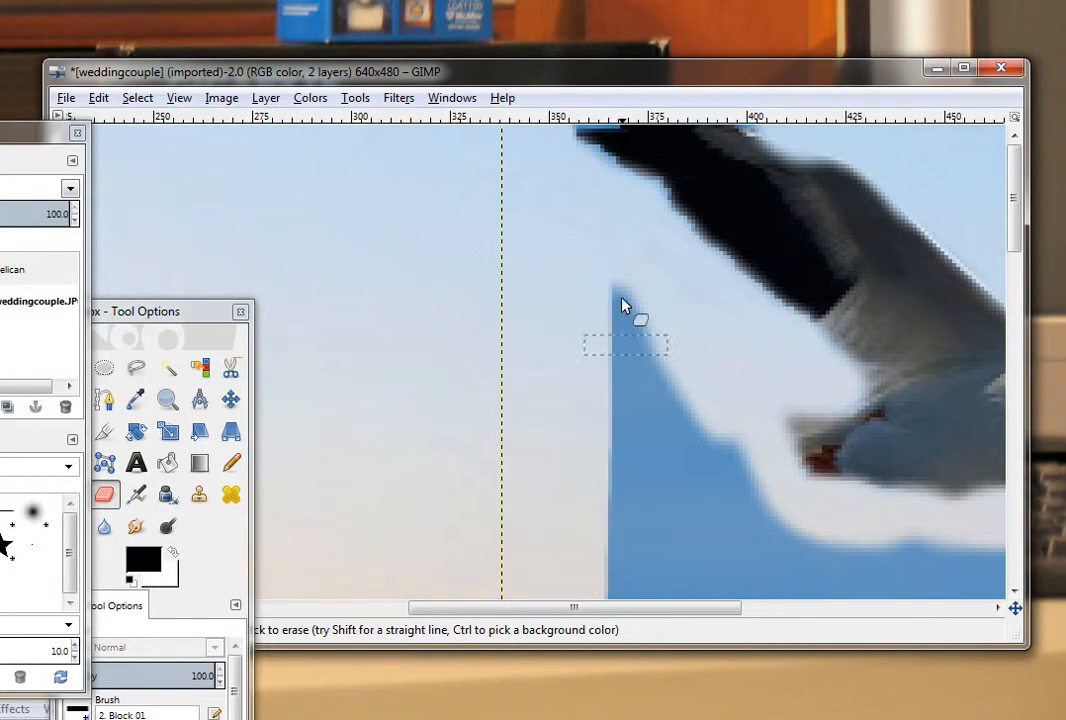
{"action": "mouse_move", "coordinate": [615, 278]}
{"action": "left_mouse_down"}
{"action": "mouse_move", "coordinate": [635, 495]}
{"action": "mouse_move", "coordinate": [627, 575]}
{"action": "left_mouse_up"}
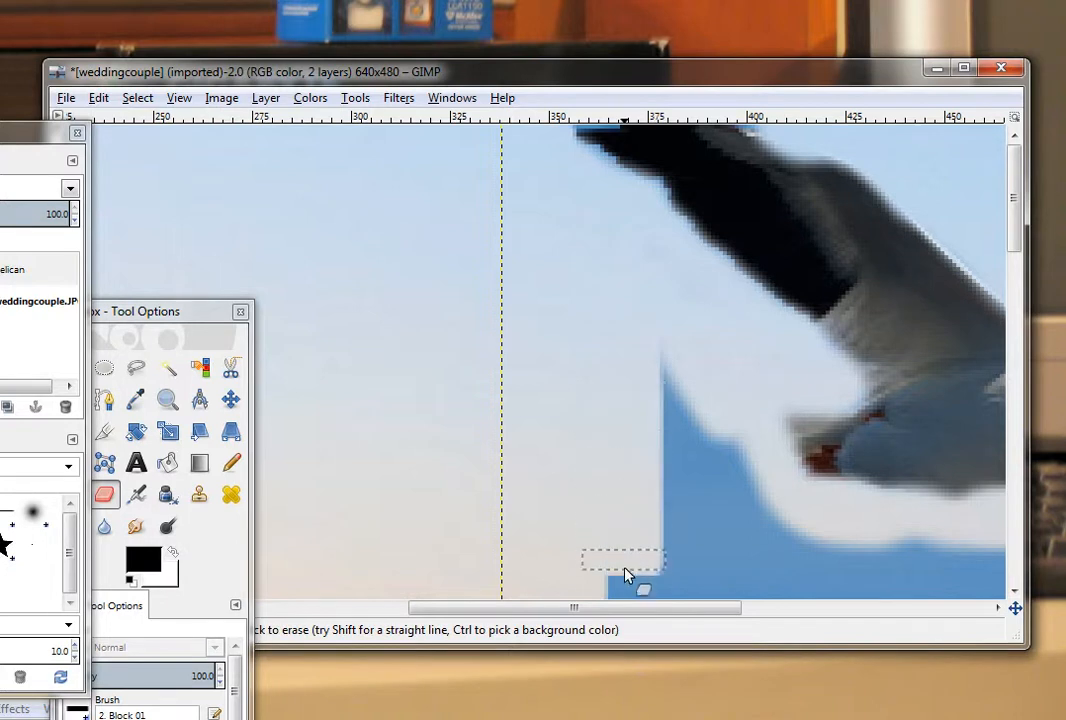
Erase the blue in the pelican layer's lower-left corner, below the tail and along the bottom edge beneath the belly
{"action": "left_click", "coordinate": [1014, 592]}
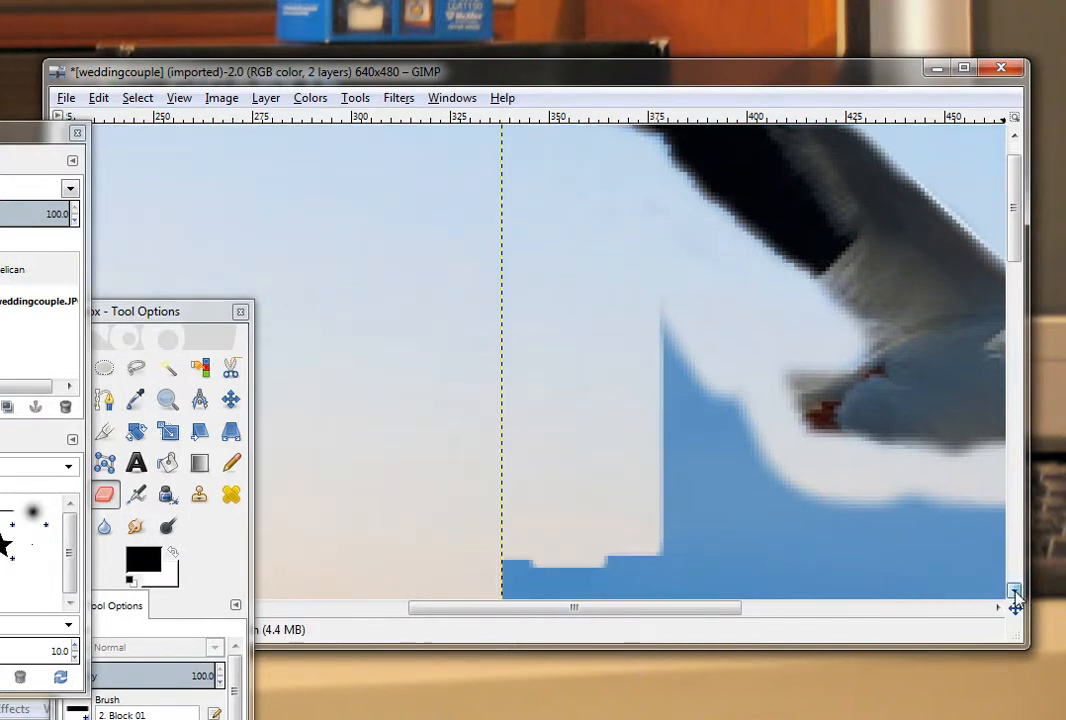
{"action": "left_click_drag", "start_coordinate": [1019, 247], "coordinate": [1020, 293]}
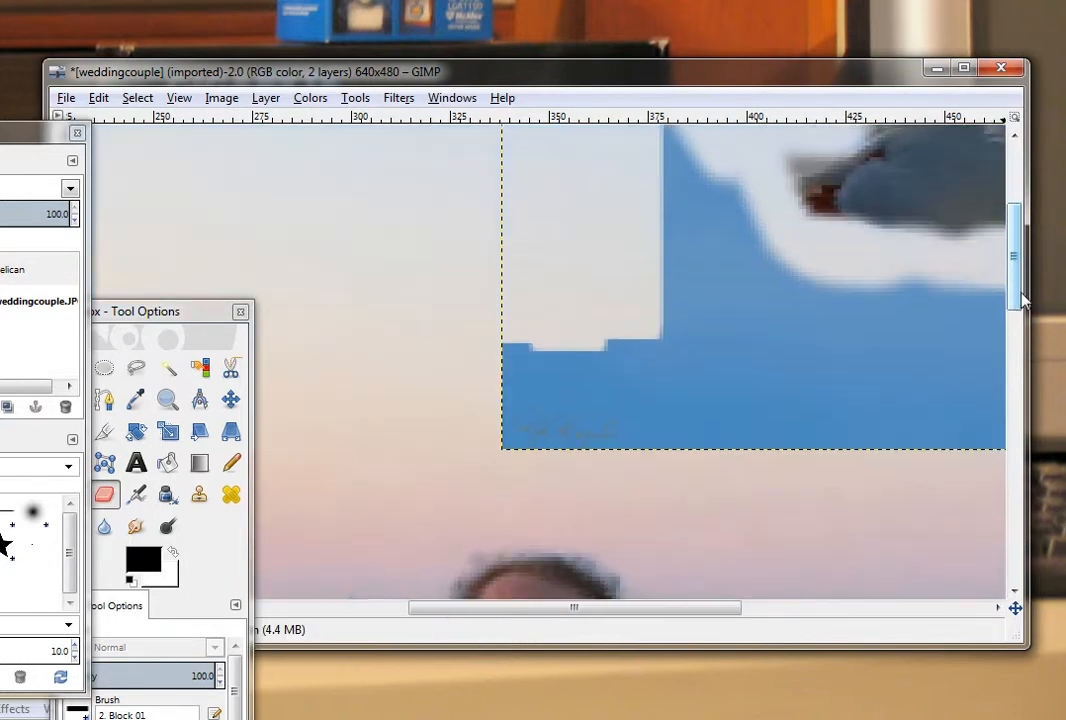
{"action": "mouse_move", "coordinate": [548, 299]}
{"action": "left_mouse_down"}
{"action": "mouse_move", "coordinate": [531, 460]}
{"action": "mouse_move", "coordinate": [582, 302]}
{"action": "mouse_move", "coordinate": [600, 461]}
{"action": "mouse_move", "coordinate": [611, 330]}
{"action": "mouse_move", "coordinate": [641, 461]}
{"action": "mouse_move", "coordinate": [664, 442]}
{"action": "mouse_move", "coordinate": [668, 385]}
{"action": "mouse_move", "coordinate": [662, 133]}
{"action": "mouse_move", "coordinate": [684, 152]}
{"action": "mouse_move", "coordinate": [696, 214]}
{"action": "mouse_move", "coordinate": [719, 440]}
{"action": "mouse_move", "coordinate": [733, 430]}
{"action": "mouse_move", "coordinate": [740, 196]}
{"action": "left_mouse_up"}
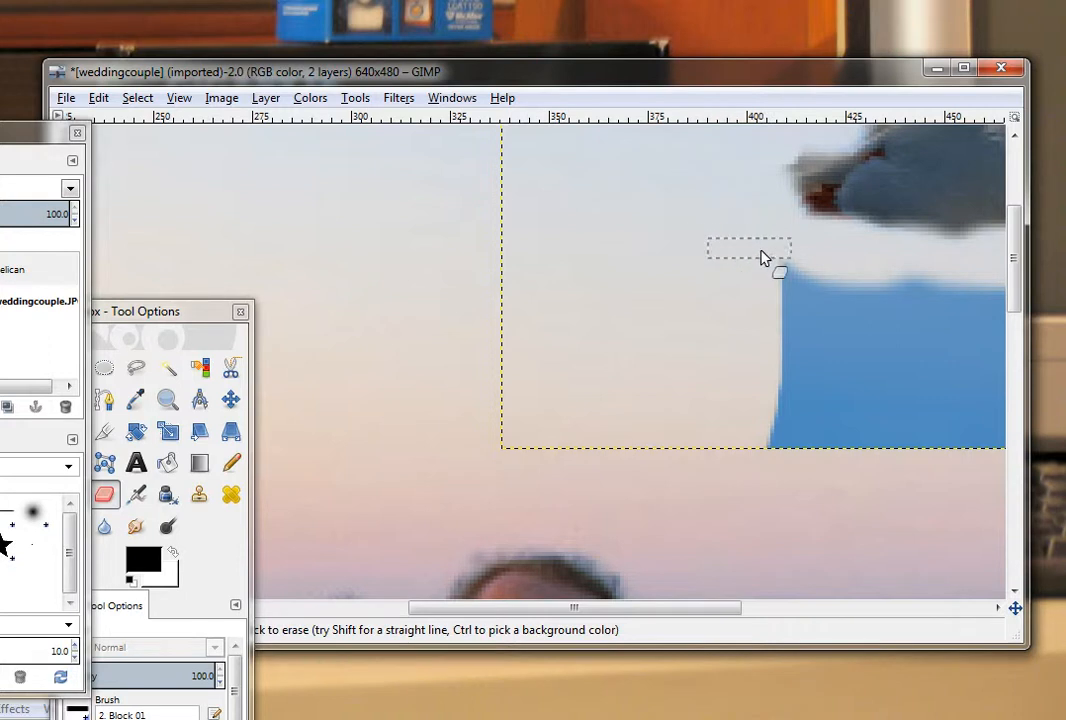
{"action": "mouse_move", "coordinate": [790, 303]}
{"action": "left_mouse_down"}
{"action": "mouse_move", "coordinate": [801, 466]}
{"action": "mouse_move", "coordinate": [820, 403]}
{"action": "mouse_move", "coordinate": [852, 472]}
{"action": "mouse_move", "coordinate": [866, 438]}
{"action": "mouse_move", "coordinate": [888, 433]}
{"action": "mouse_move", "coordinate": [911, 453]}
{"action": "mouse_move", "coordinate": [968, 434]}
{"action": "left_mouse_up"}
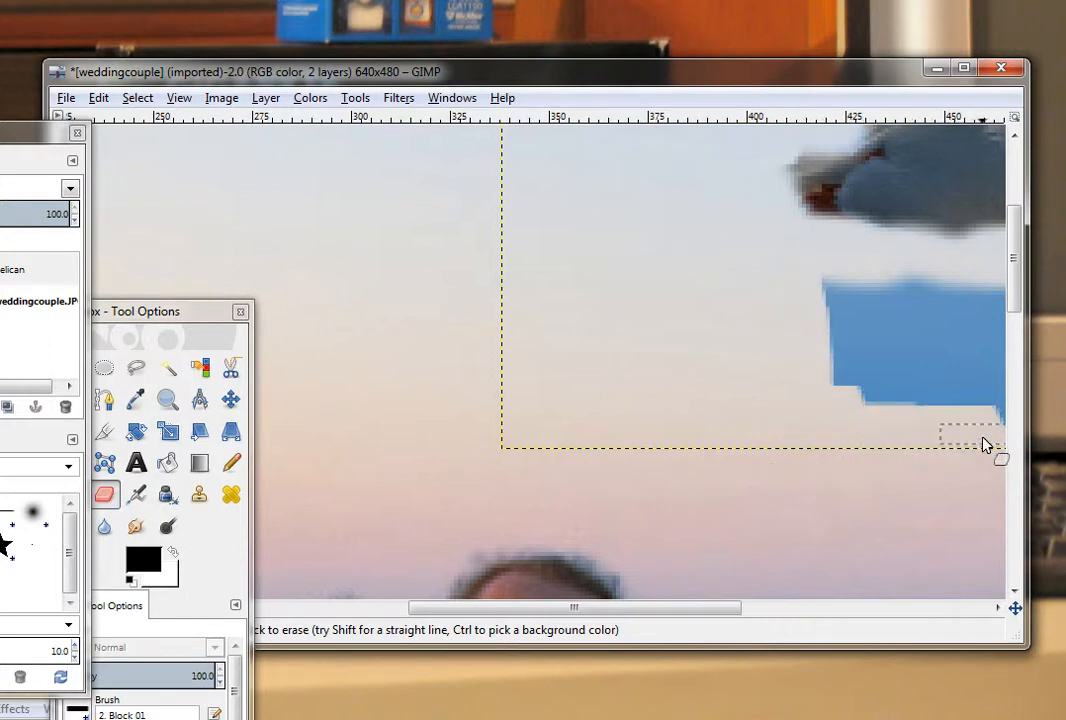
{"action": "left_click_drag", "start_coordinate": [983, 361], "coordinate": [985, 327]}
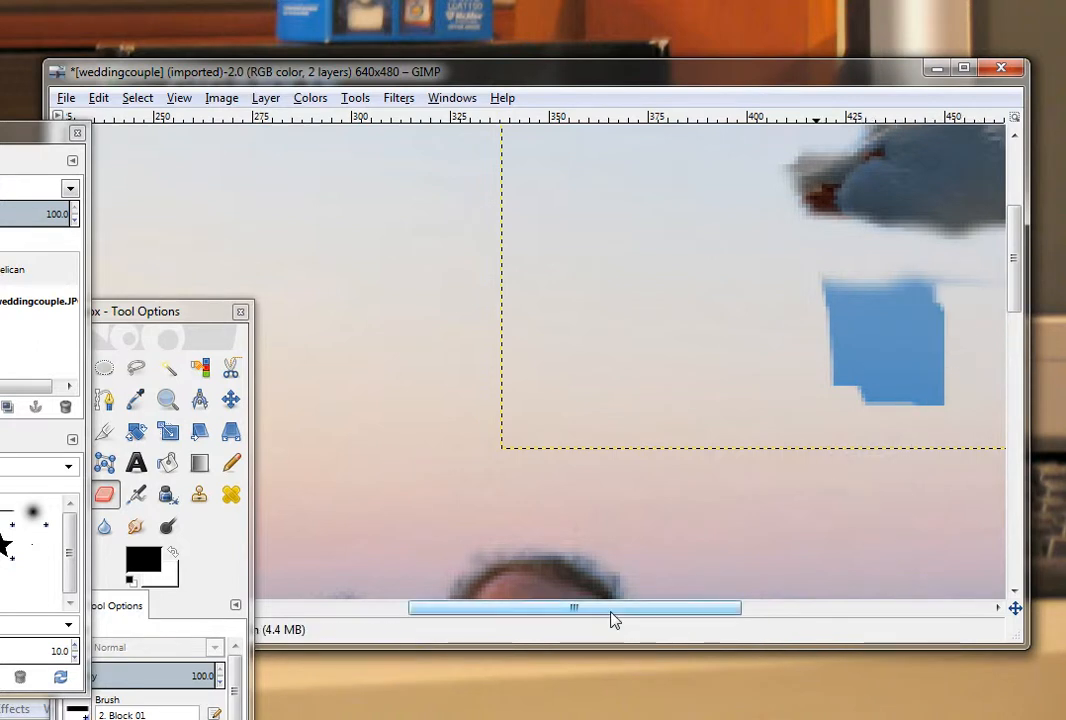
Erase the remaining blue patches beneath the belly and under the lowered wing down to the layer's bottom edge
{"action": "left_click_drag", "start_coordinate": [611, 610], "coordinate": [796, 612]}
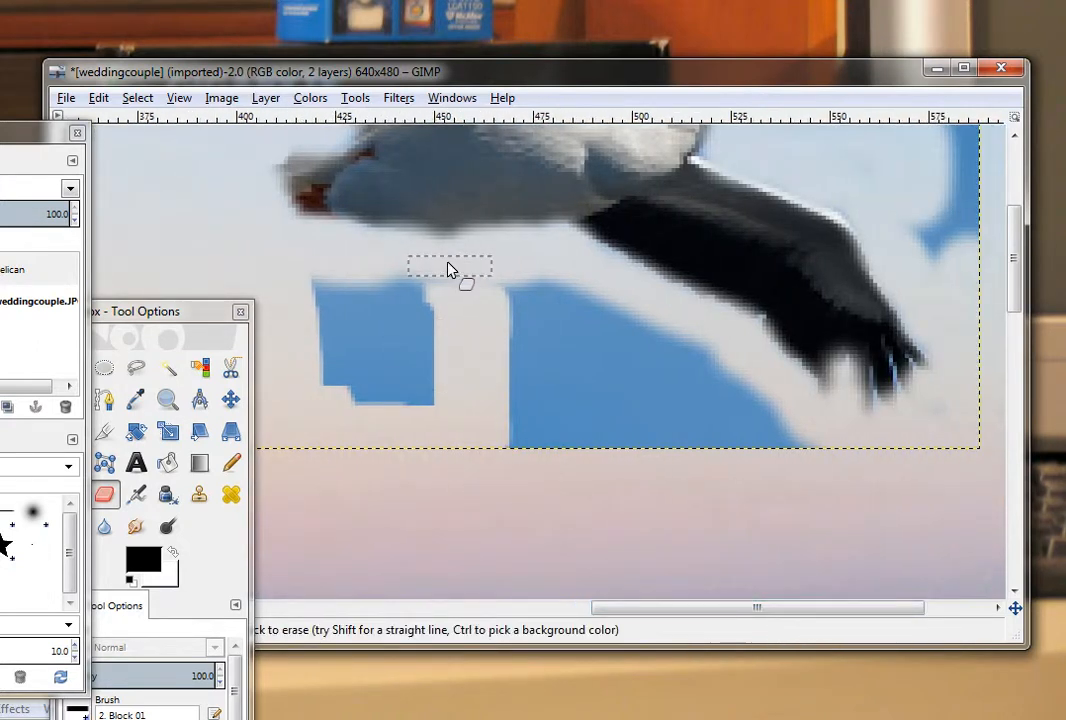
{"action": "mouse_move", "coordinate": [395, 274]}
{"action": "left_mouse_down"}
{"action": "mouse_move", "coordinate": [341, 298]}
{"action": "mouse_move", "coordinate": [354, 414]}
{"action": "mouse_move", "coordinate": [393, 312]}
{"action": "mouse_move", "coordinate": [392, 283]}
{"action": "left_mouse_up"}
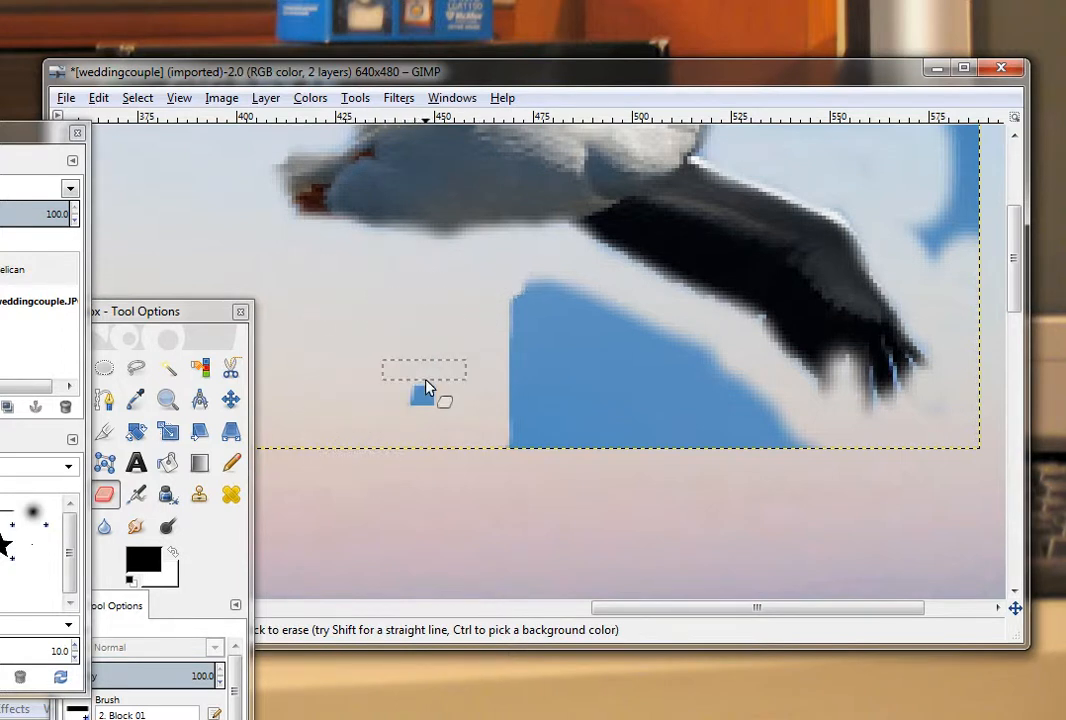
{"action": "mouse_move", "coordinate": [521, 425]}
{"action": "left_mouse_down"}
{"action": "mouse_move", "coordinate": [523, 284]}
{"action": "mouse_move", "coordinate": [595, 317]}
{"action": "left_mouse_up"}
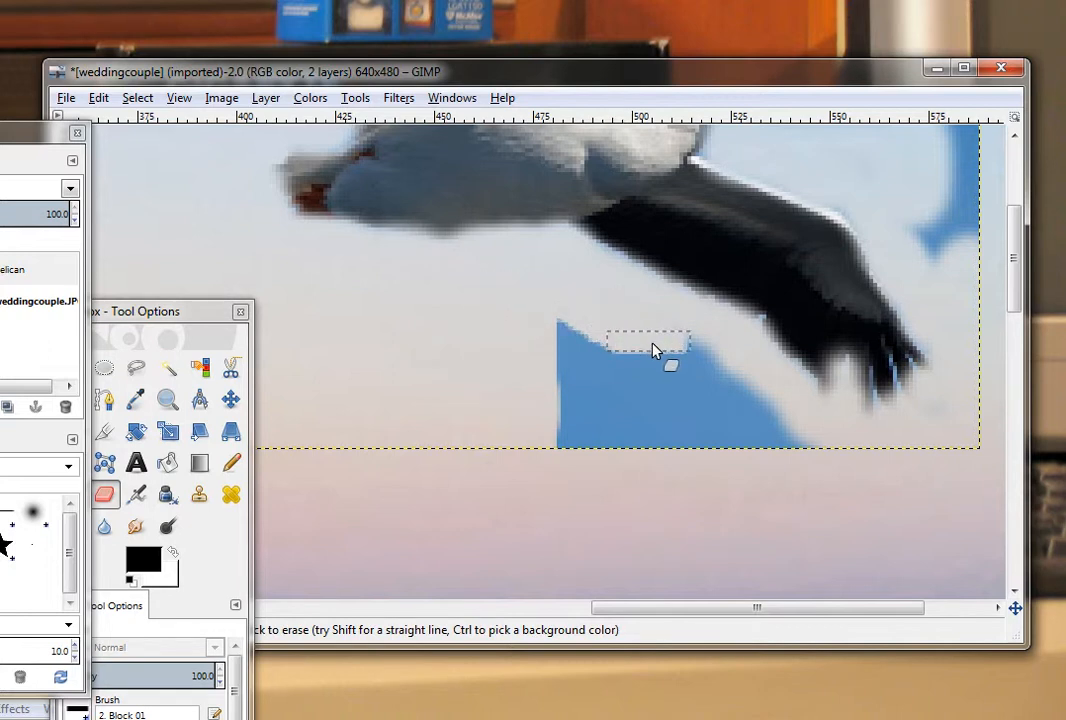
{"action": "mouse_move", "coordinate": [692, 368]}
{"action": "left_mouse_down"}
{"action": "mouse_move", "coordinate": [656, 329]}
{"action": "mouse_move", "coordinate": [711, 372]}
{"action": "mouse_move", "coordinate": [775, 462]}
{"action": "mouse_move", "coordinate": [783, 452]}
{"action": "mouse_move", "coordinate": [735, 441]}
{"action": "left_mouse_up"}
{"action": "left_click_drag", "start_coordinate": [628, 459], "coordinate": [562, 455]}
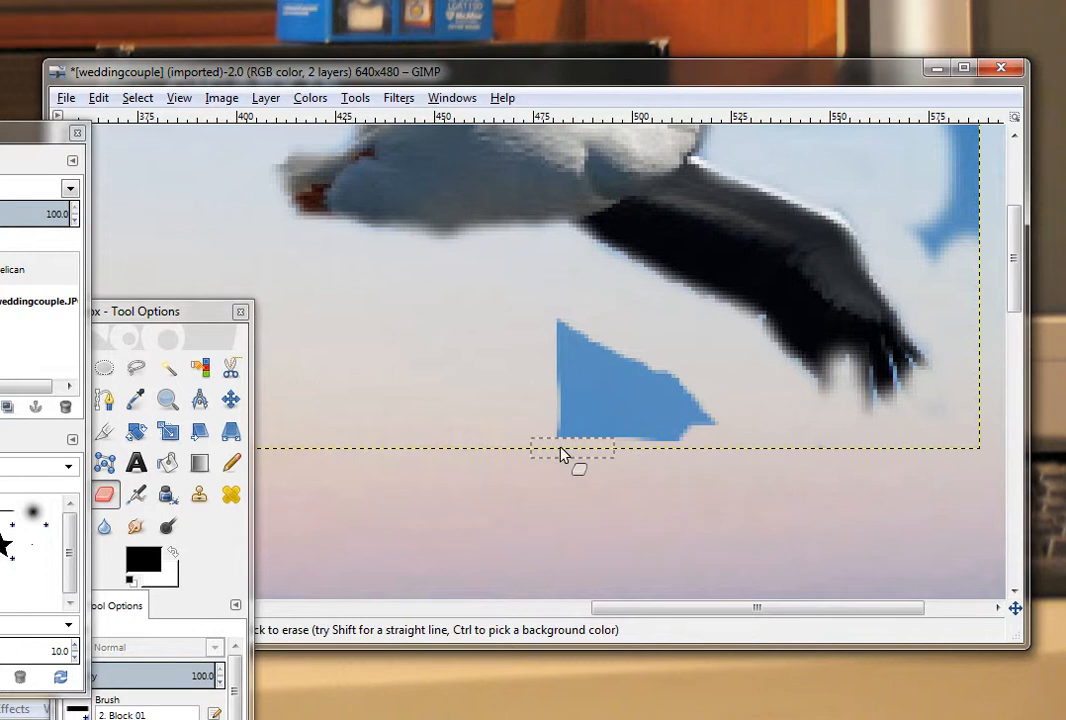
{"action": "mouse_move", "coordinate": [690, 360]}
{"action": "left_mouse_down"}
{"action": "mouse_move", "coordinate": [675, 457]}
{"action": "mouse_move", "coordinate": [626, 339]}
{"action": "mouse_move", "coordinate": [616, 350]}
{"action": "mouse_move", "coordinate": [612, 452]}
{"action": "mouse_move", "coordinate": [572, 325]}
{"action": "left_mouse_up"}
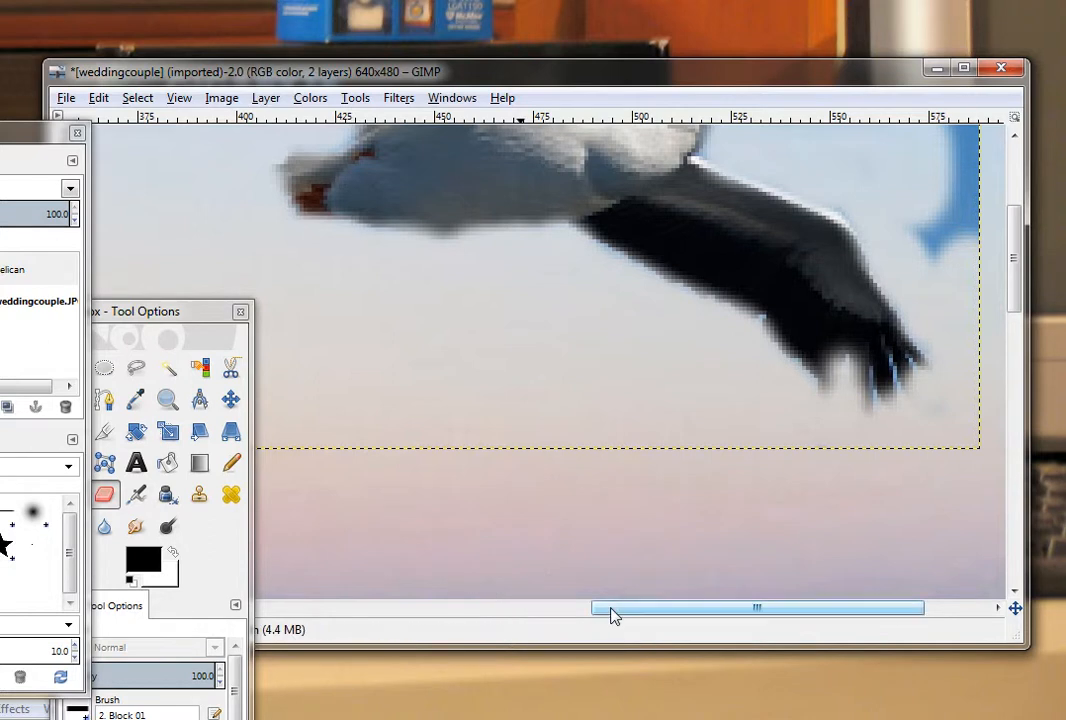
Erase the blue along the pelican layer's right edge and the remaining area above the head and beak
{"action": "left_click_drag", "start_coordinate": [611, 612], "coordinate": [690, 612]}
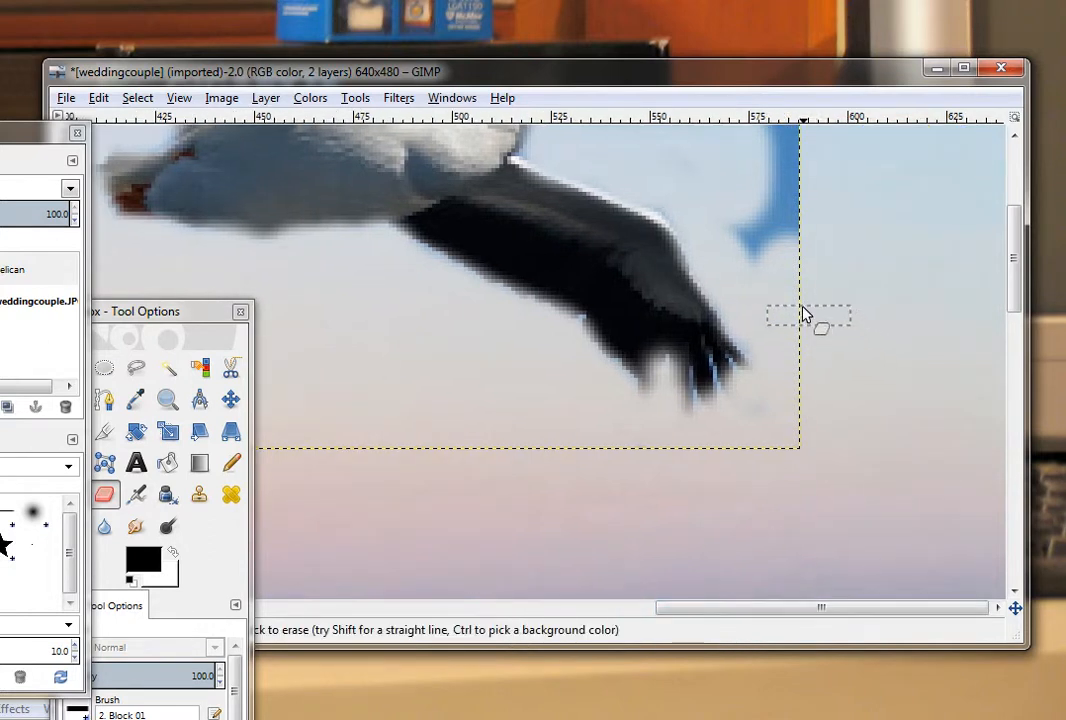
{"action": "mouse_move", "coordinate": [804, 312]}
{"action": "left_mouse_down"}
{"action": "mouse_move", "coordinate": [780, 261]}
{"action": "mouse_move", "coordinate": [778, 160]}
{"action": "left_mouse_up"}
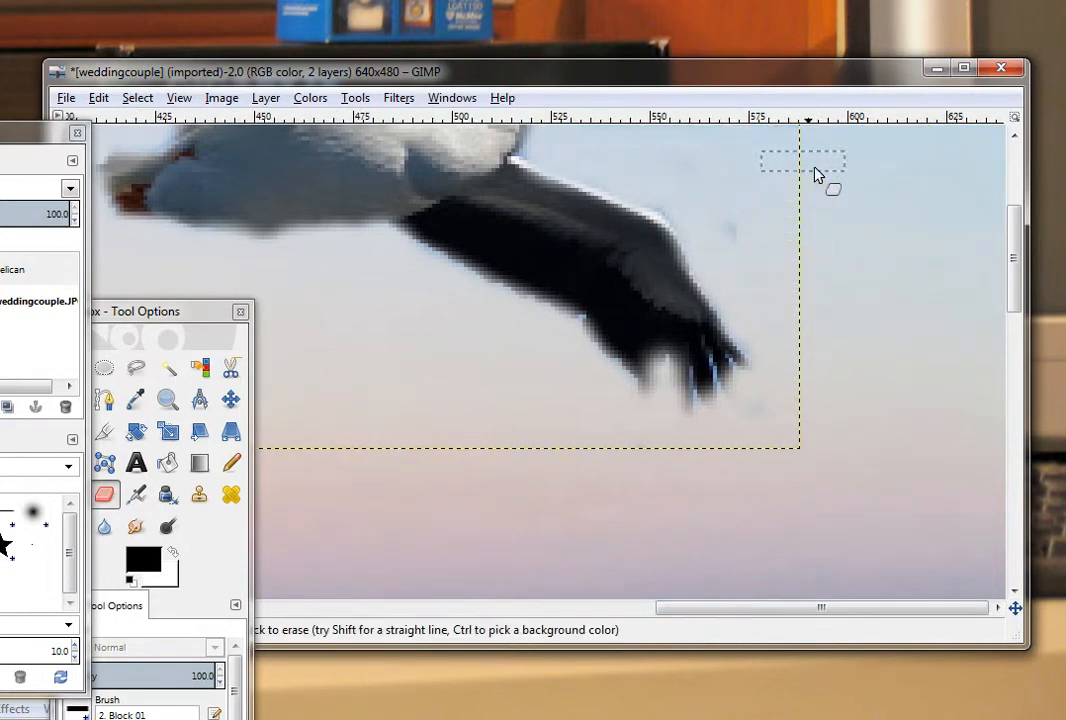
{"action": "scroll", "coordinate": [988, 210], "scroll_direction": "up", "scroll_amount": 5}
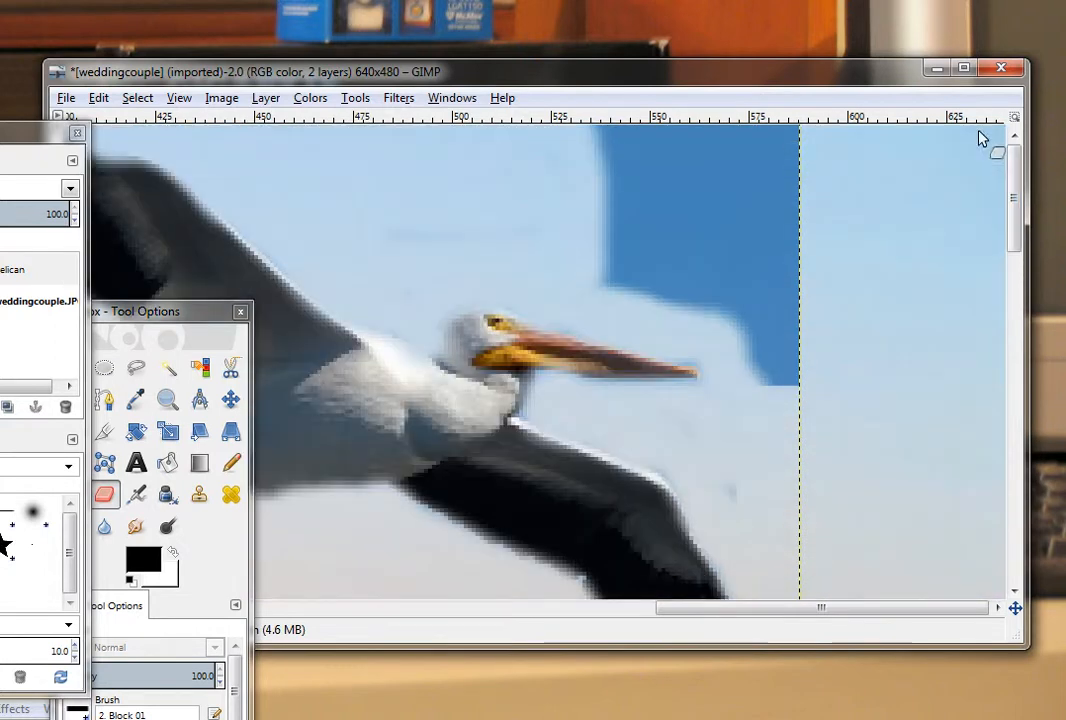
{"action": "left_click_drag", "start_coordinate": [783, 303], "coordinate": [783, 136]}
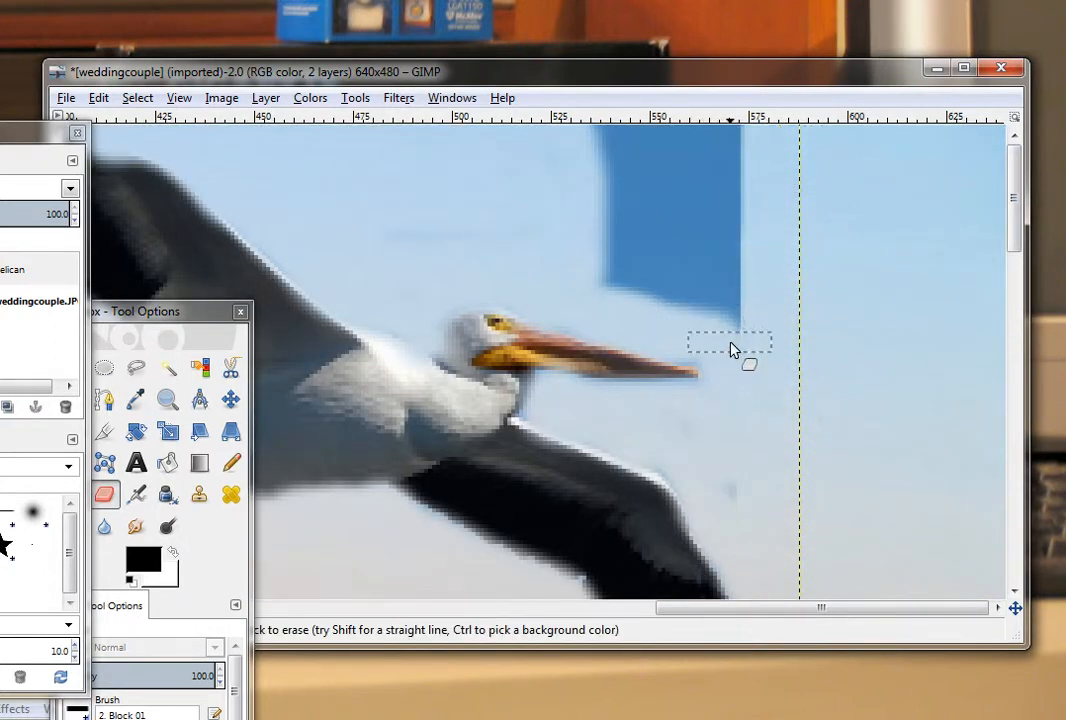
{"action": "left_click_drag", "start_coordinate": [730, 345], "coordinate": [725, 111]}
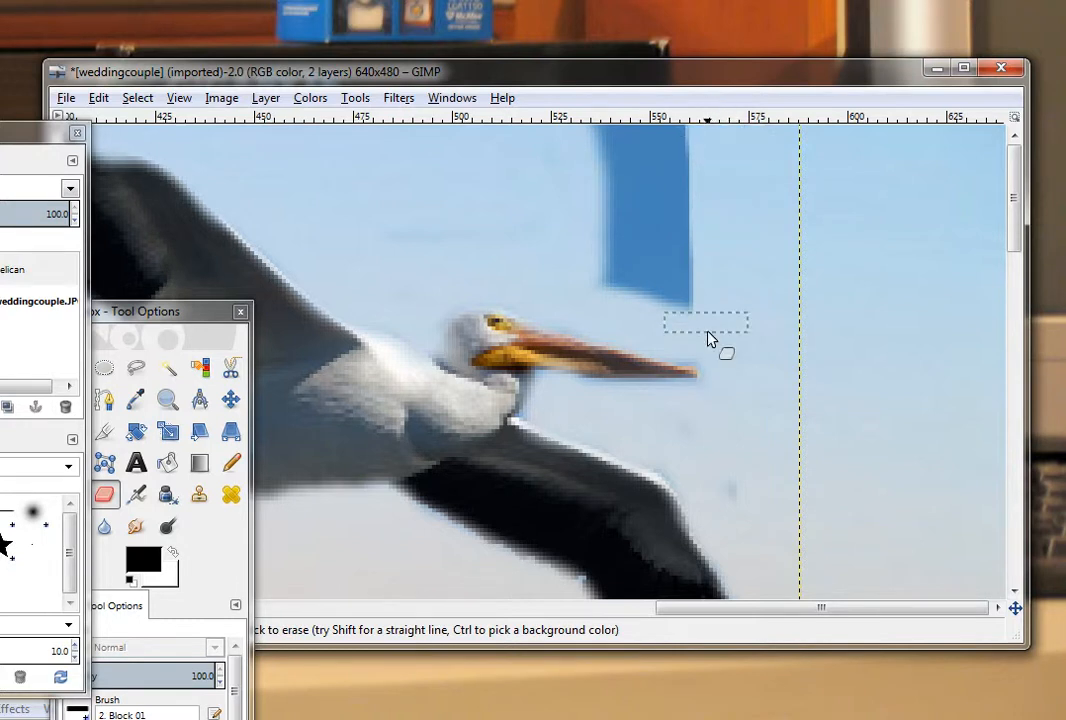
{"action": "mouse_move", "coordinate": [709, 333]}
{"action": "left_mouse_down"}
{"action": "mouse_move", "coordinate": [697, 118]}
{"action": "mouse_move", "coordinate": [684, 130]}
{"action": "mouse_move", "coordinate": [540, 128]}
{"action": "left_mouse_up"}
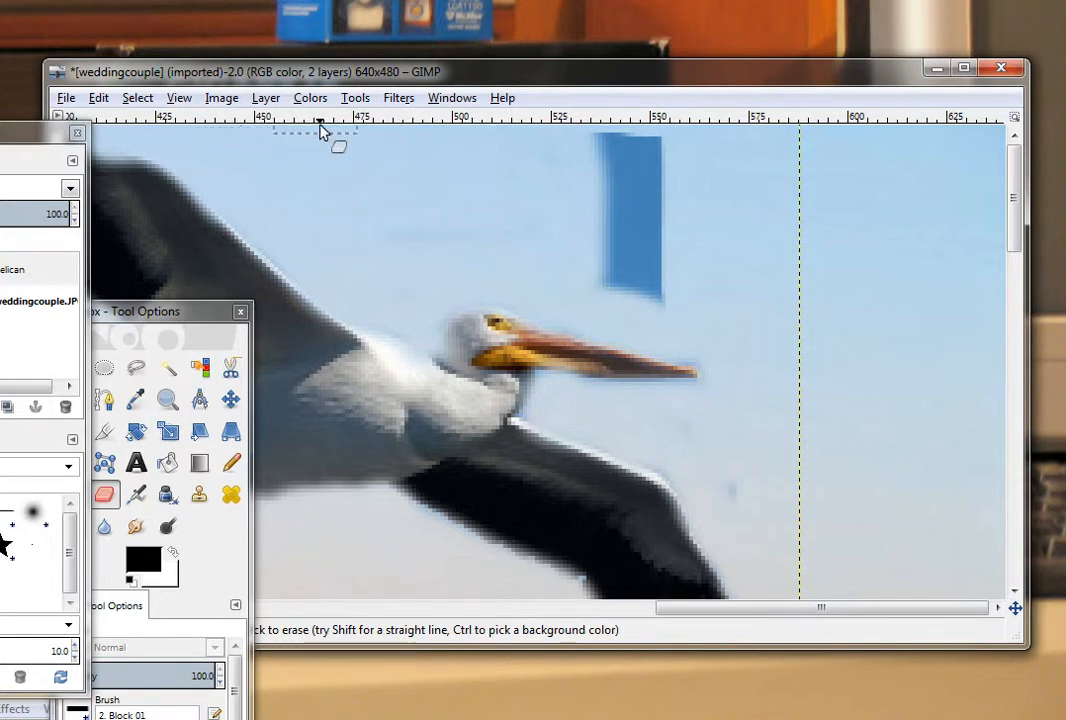
{"action": "mouse_move", "coordinate": [645, 148]}
{"action": "left_mouse_down"}
{"action": "mouse_move", "coordinate": [656, 302]}
{"action": "mouse_move", "coordinate": [602, 155]}
{"action": "left_mouse_up"}
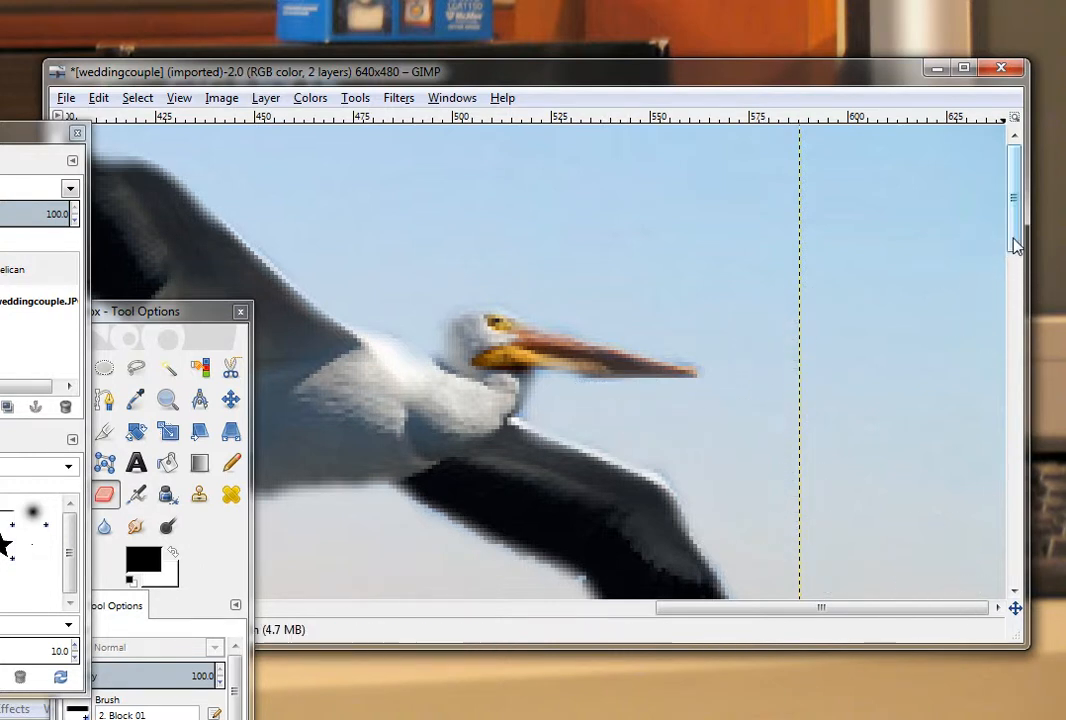
Examine the cleared sky around the pelican layer for leftover blue patches
{"action": "left_click_drag", "start_coordinate": [1016, 238], "coordinate": [1022, 352]}
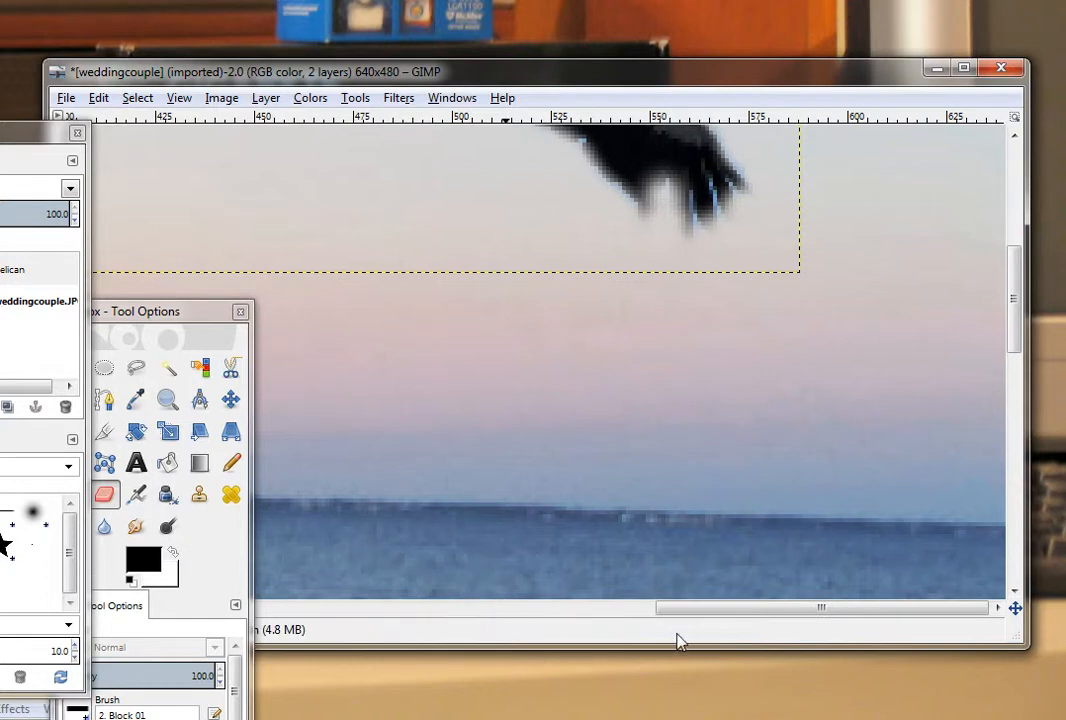
{"action": "left_click_drag", "start_coordinate": [797, 607], "coordinate": [466, 607]}
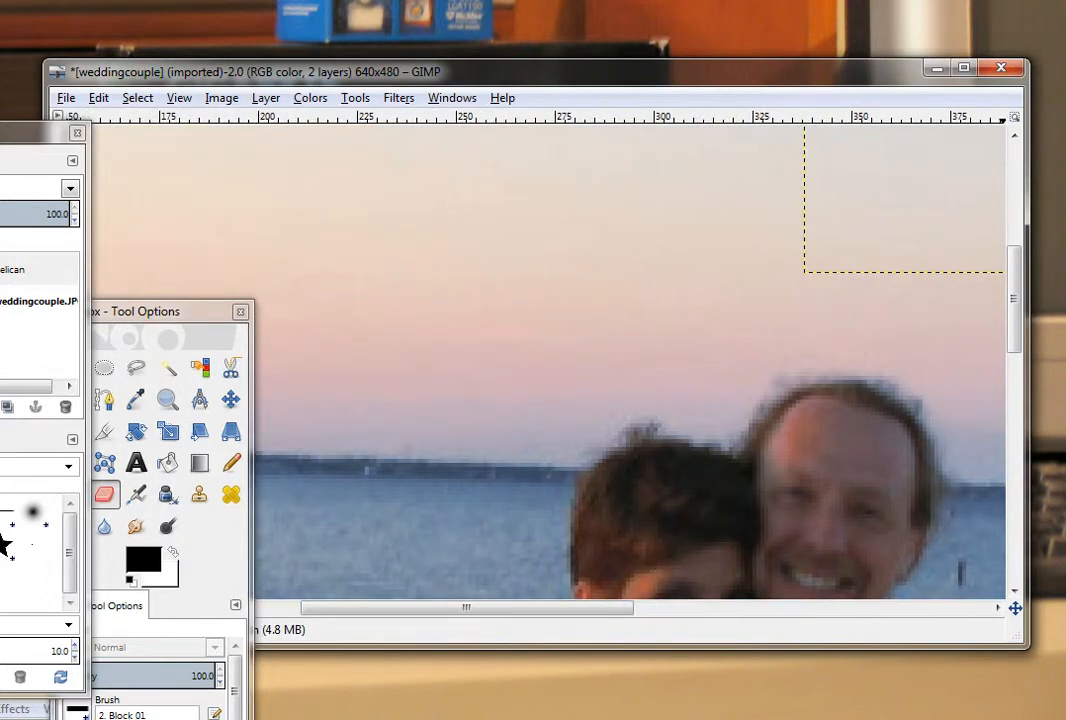
{"action": "mouse_move", "coordinate": [1023, 330]}
{"action": "left_mouse_down"}
{"action": "mouse_move", "coordinate": [1022, 408]}
{"action": "mouse_move", "coordinate": [1020, 213]}
{"action": "left_mouse_up"}
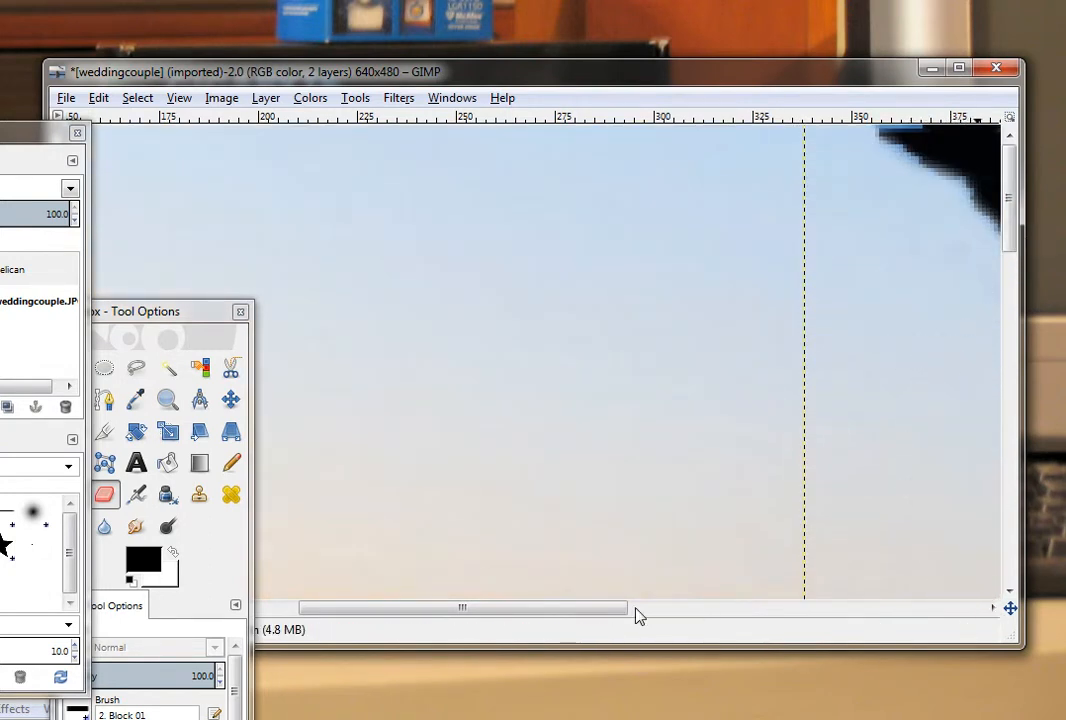
{"action": "left_click_drag", "start_coordinate": [620, 609], "coordinate": [880, 640]}
{"action": "left_click_drag", "start_coordinate": [1014, 245], "coordinate": [1022, 335]}
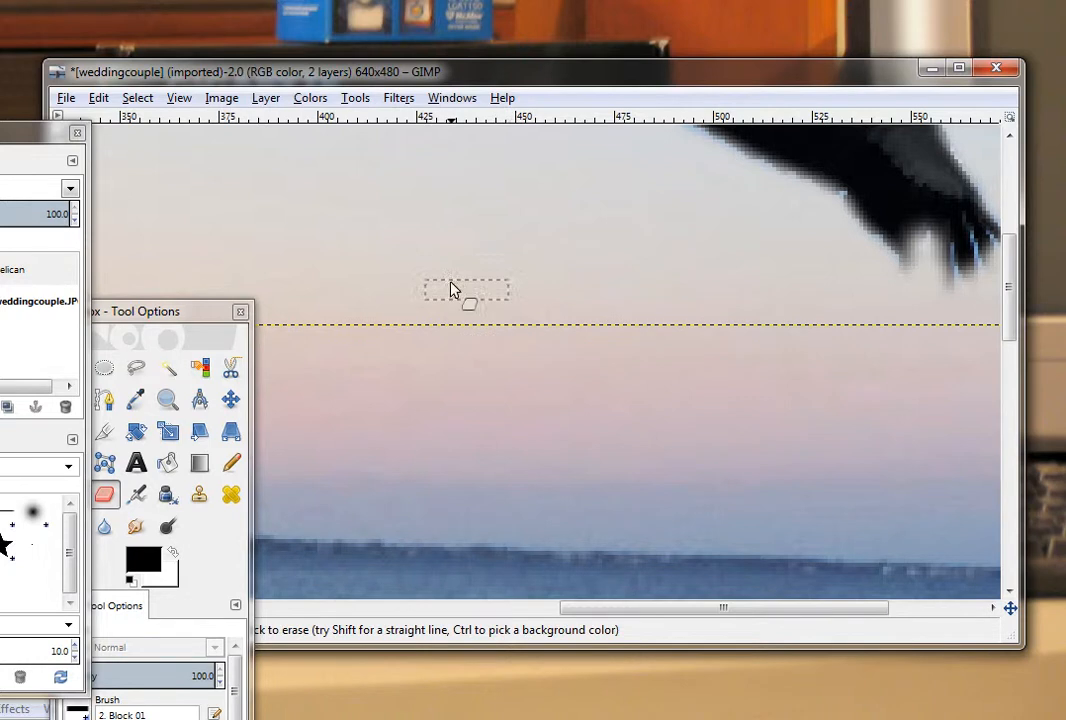
Set the zoom to 100% and arrange the image window and toolbox so the couple and pelican are unobstructed
{"action": "mouse_move", "coordinate": [519, 65]}
{"action": "left_mouse_down"}
{"action": "mouse_move", "coordinate": [559, 83]}
{"action": "mouse_move", "coordinate": [631, 56]}
{"action": "mouse_move", "coordinate": [615, 20]}
{"action": "mouse_move", "coordinate": [573, 12]}
{"action": "left_mouse_up"}
{"action": "left_click_drag", "start_coordinate": [195, 308], "coordinate": [790, 349]}
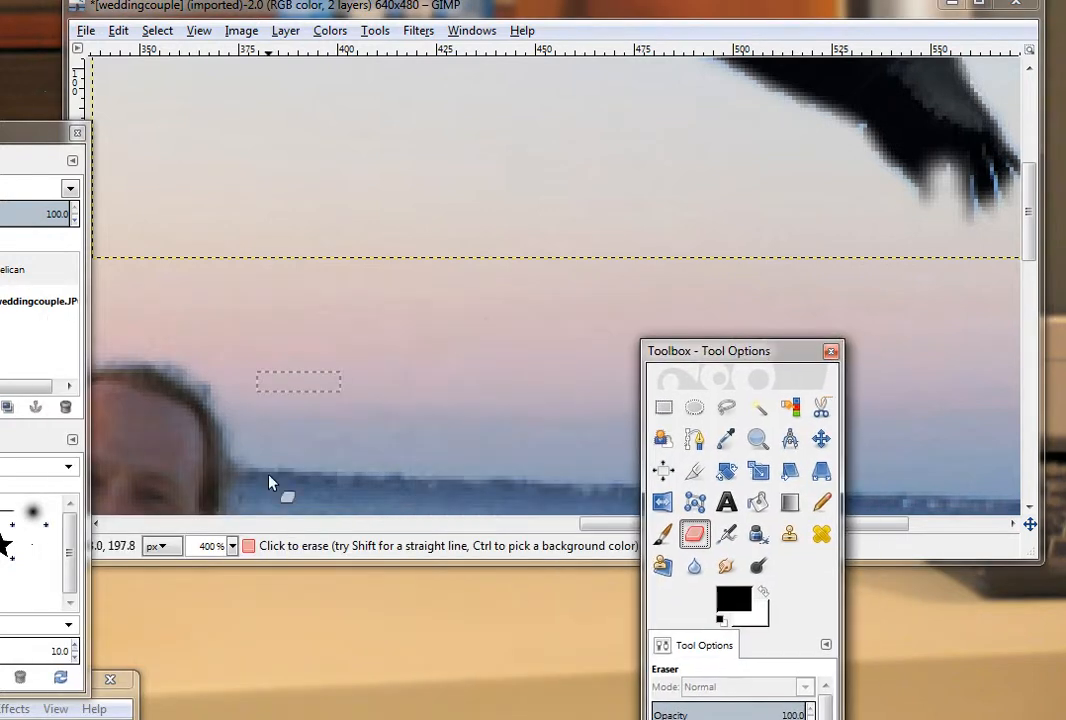
{"action": "left_click", "coordinate": [232, 547]}
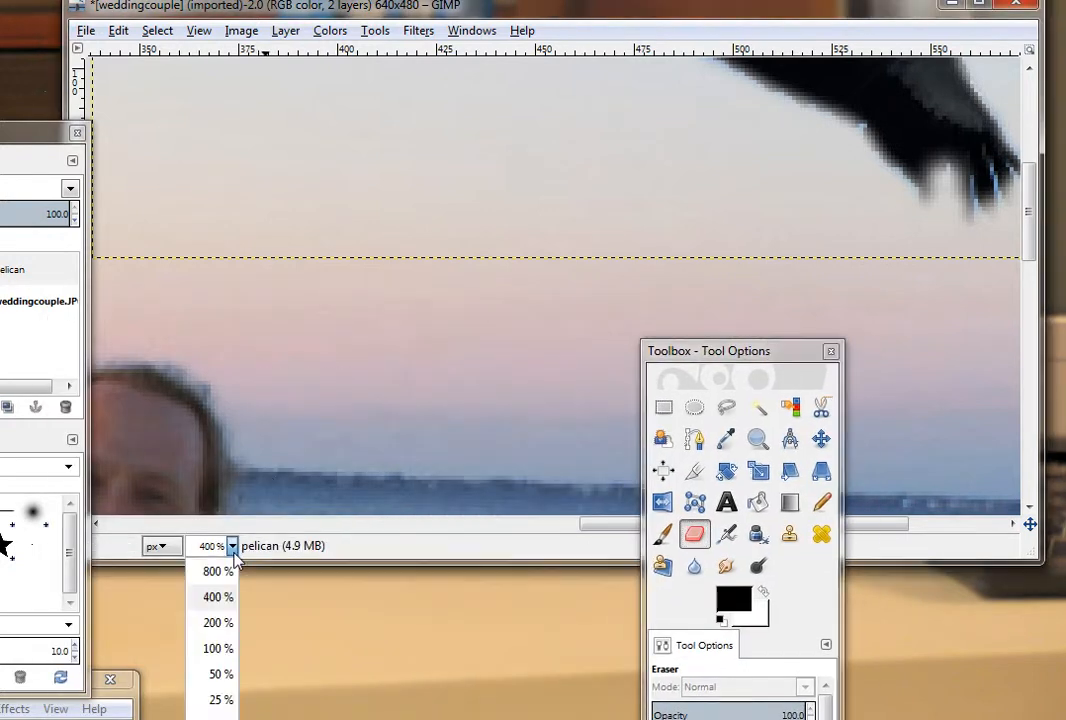
{"action": "left_click", "coordinate": [218, 649]}
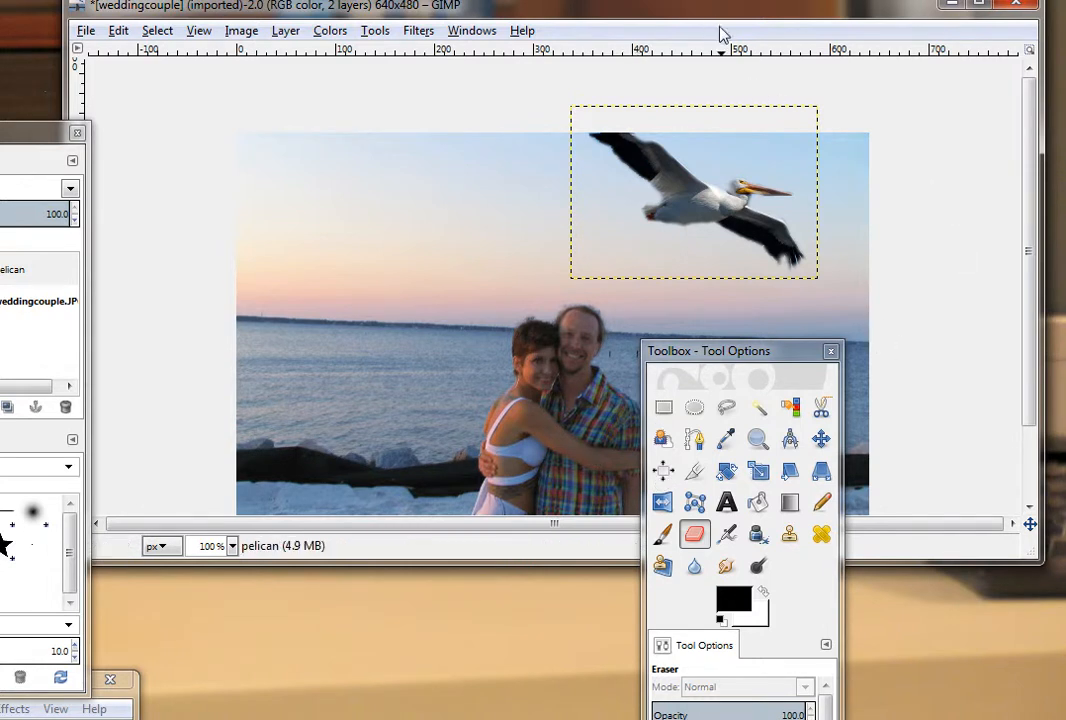
{"action": "left_click_drag", "start_coordinate": [673, 26], "coordinate": [585, 7]}
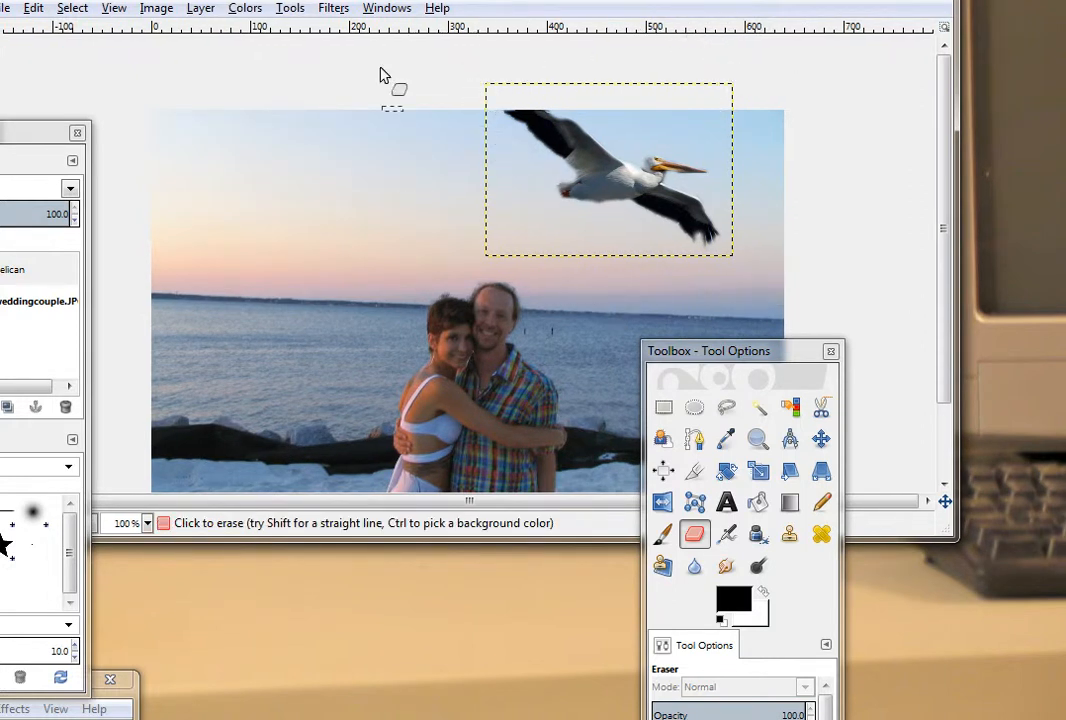
{"action": "left_click_drag", "start_coordinate": [452, 3], "coordinate": [436, 55]}
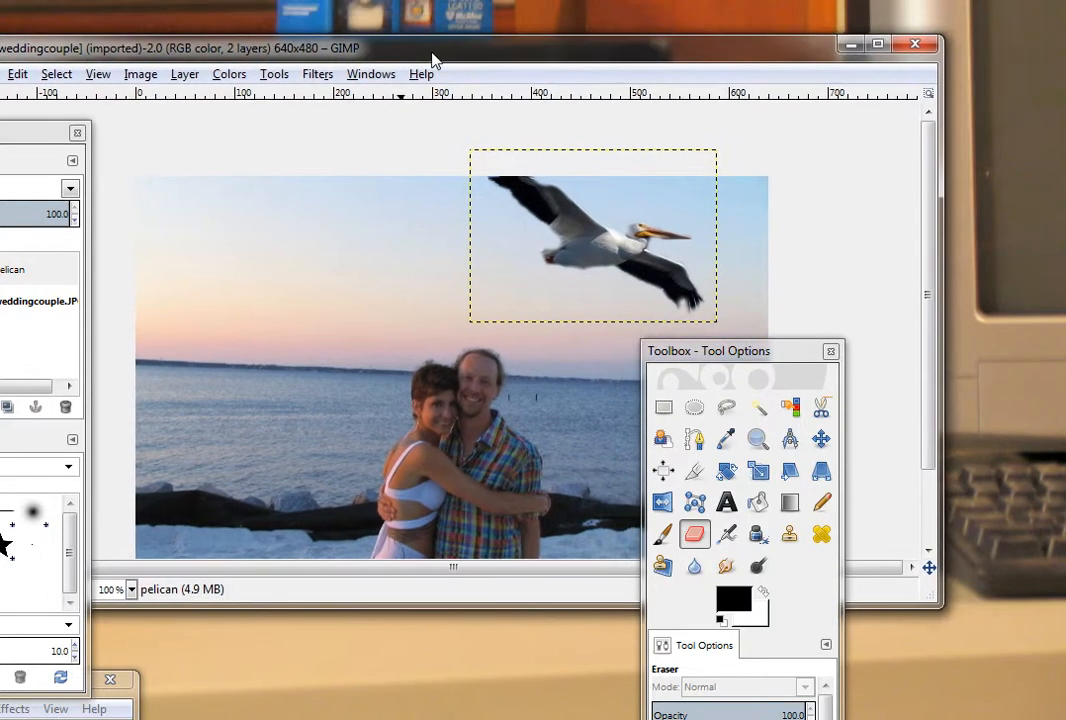
{"action": "left_click_drag", "start_coordinate": [733, 361], "coordinate": [906, 327]}
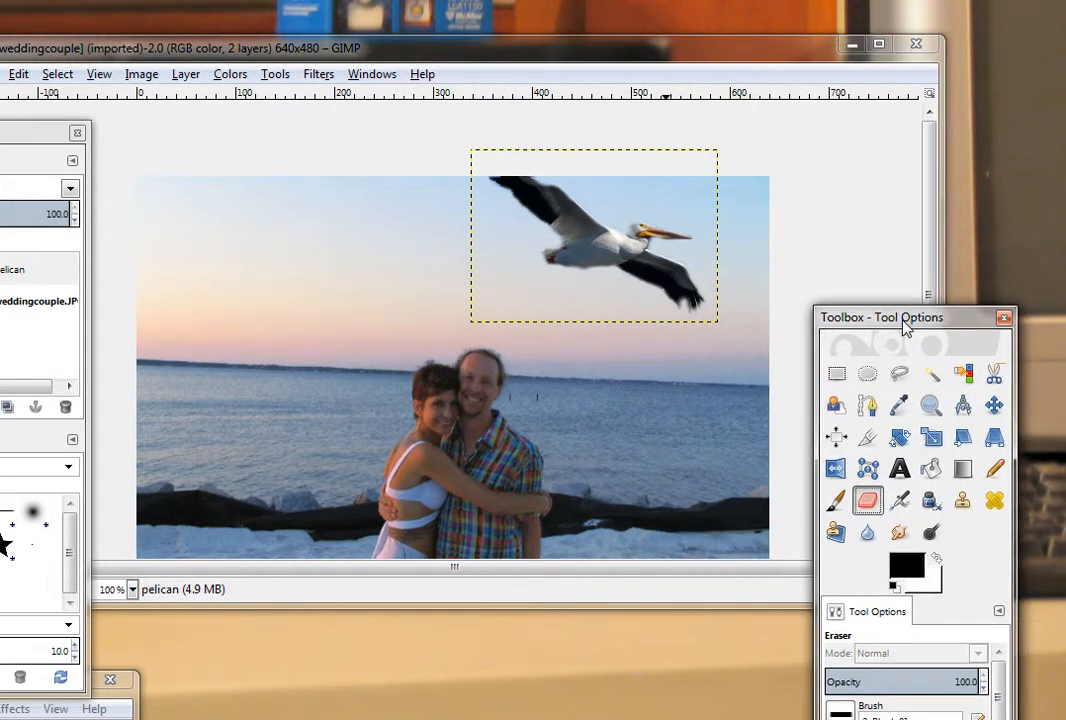
{"action": "left_click_drag", "start_coordinate": [447, 60], "coordinate": [484, 30]}
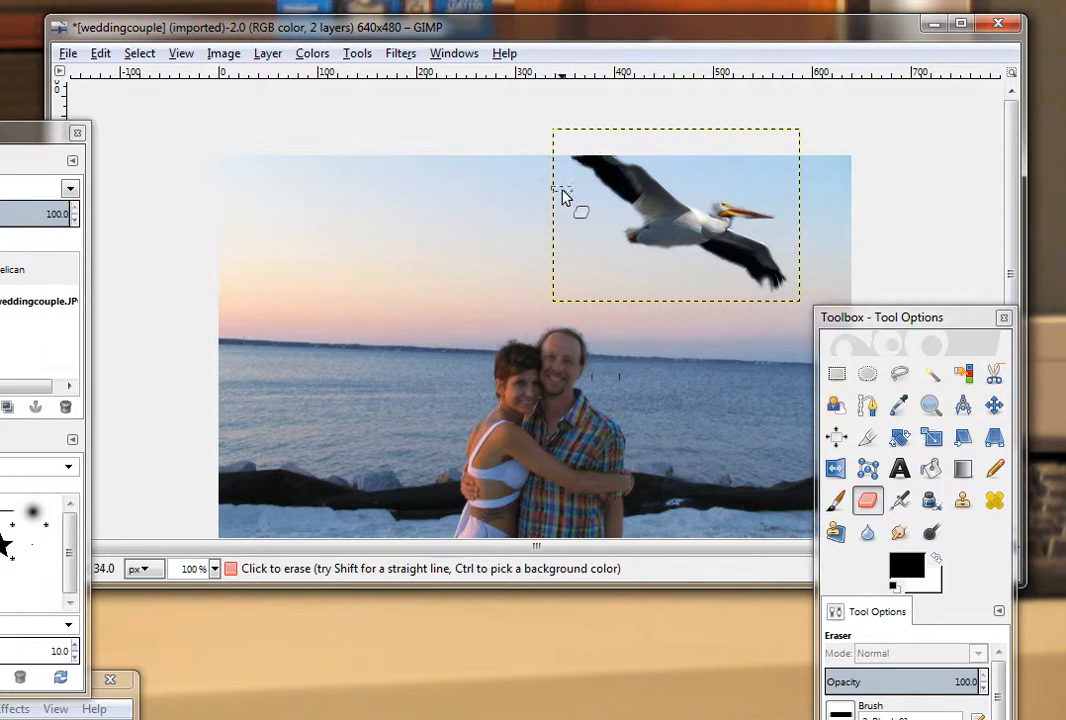
{"action": "left_click", "coordinate": [68, 54]}
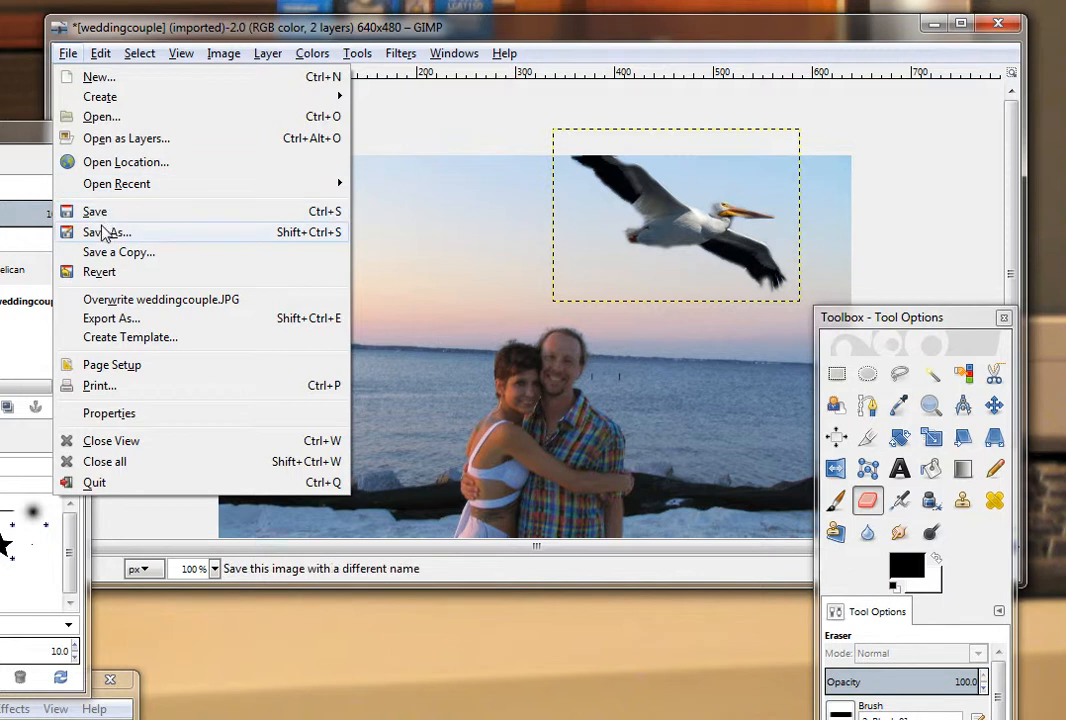
{"action": "left_click", "coordinate": [130, 324]}
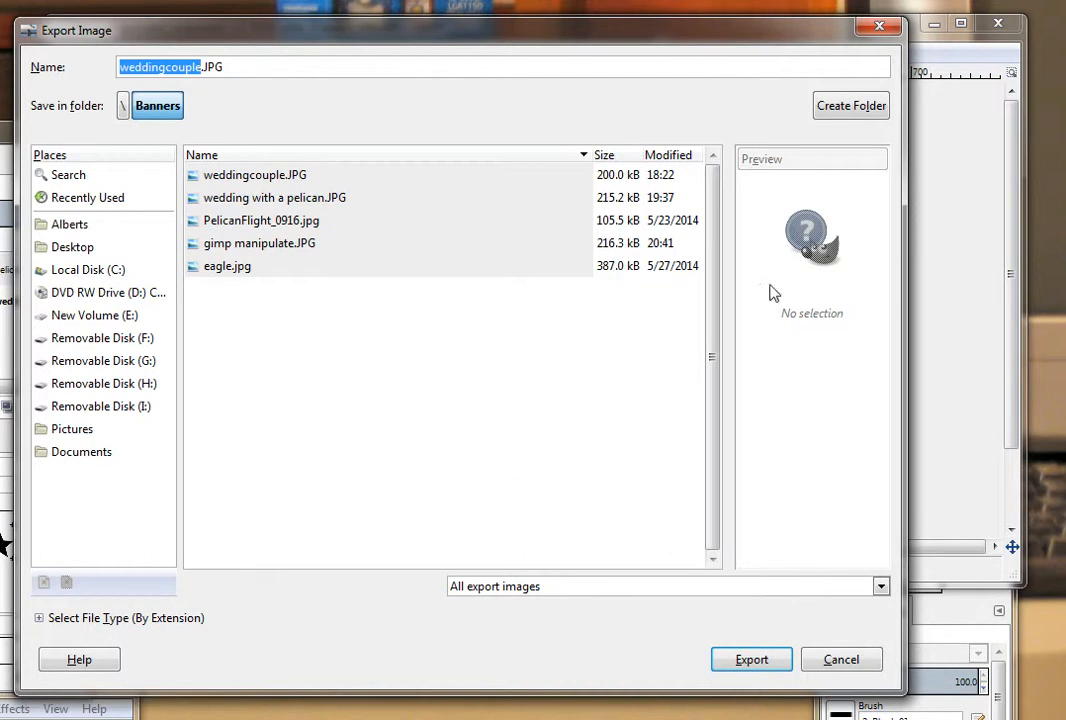
{"action": "left_click", "coordinate": [838, 662]}
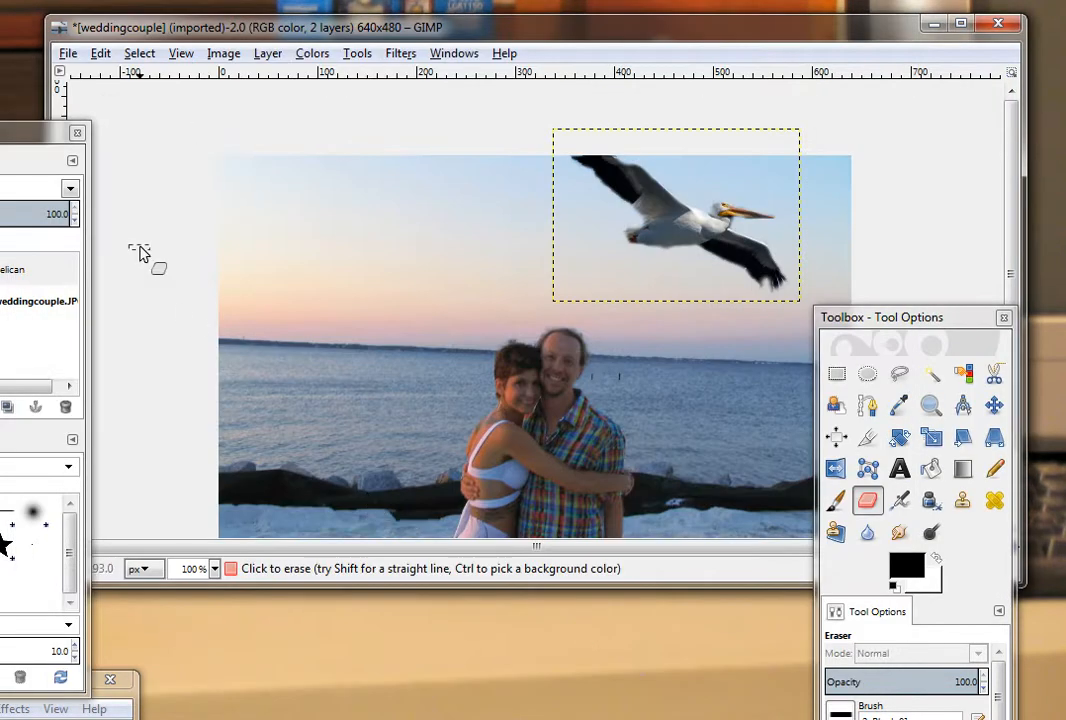
{"action": "left_click", "coordinate": [67, 53]}
{"action": "mouse_move", "coordinate": [100, 53]}
{"action": "mouse_move", "coordinate": [66, 53]}
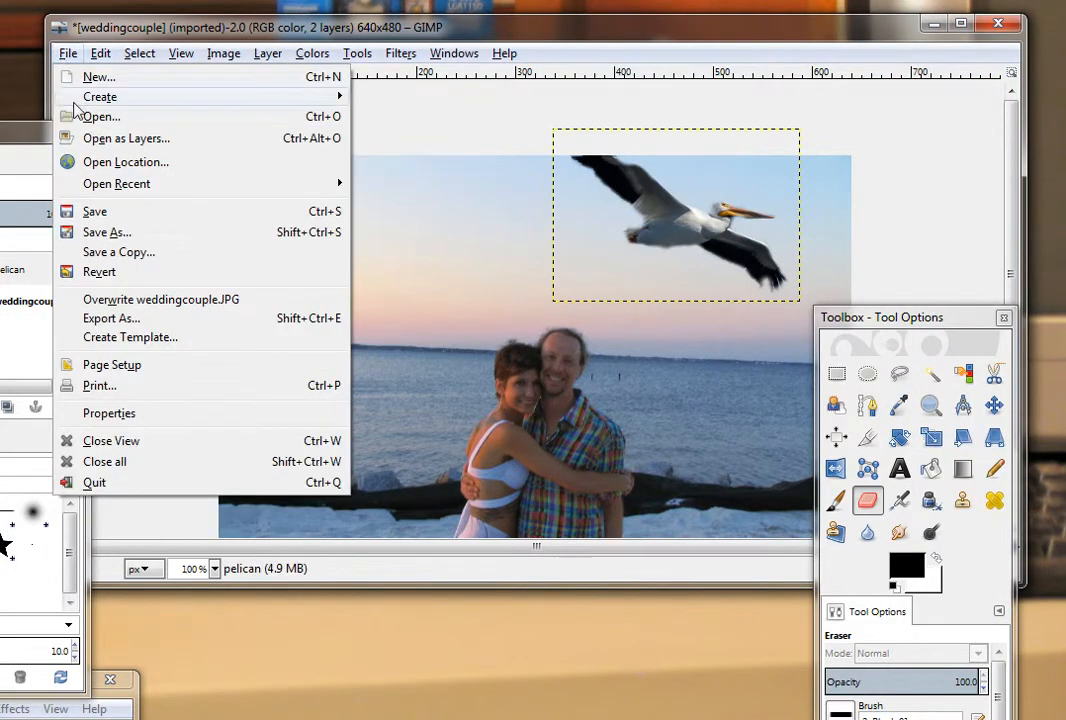
{"action": "left_click", "coordinate": [90, 212]}
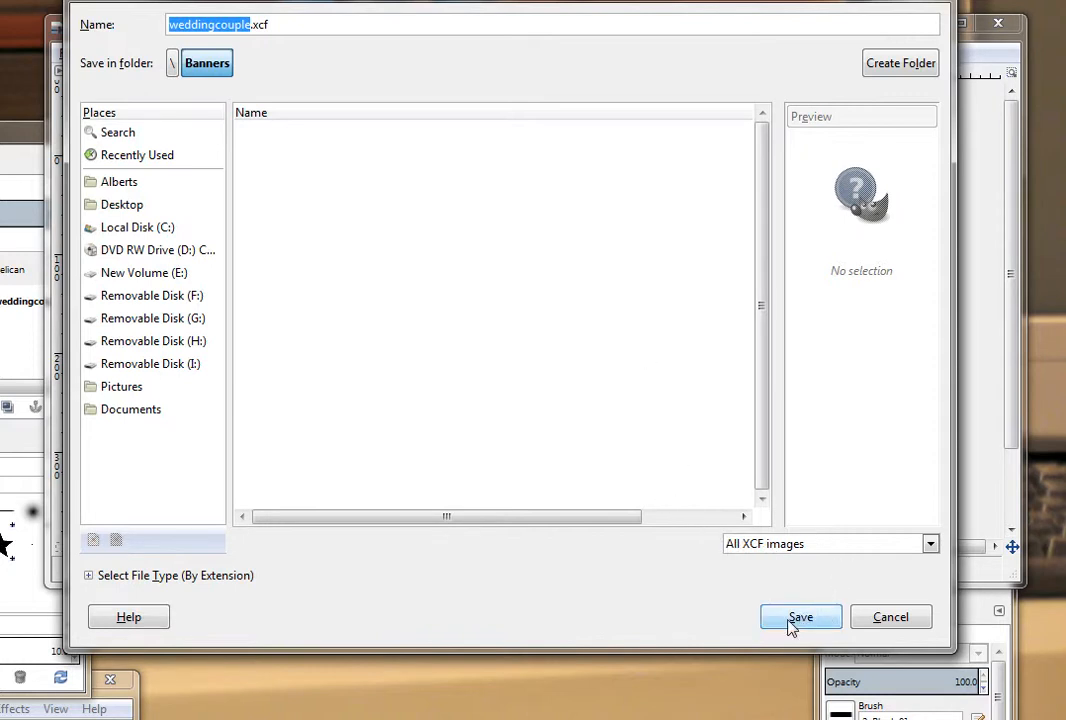
{"action": "left_click", "coordinate": [897, 619]}
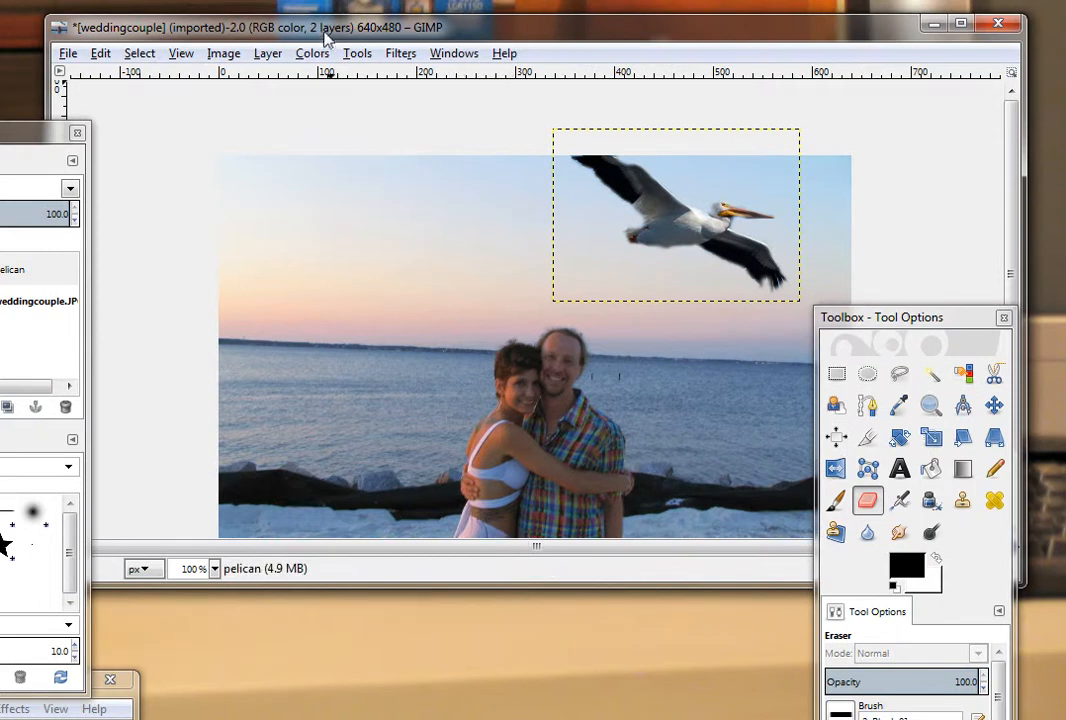
Export the combined image to the Banners folder as "pelican in the picture.JPG" at JPEG quality 100
{"action": "left_click_drag", "start_coordinate": [347, 38], "coordinate": [331, 59]}
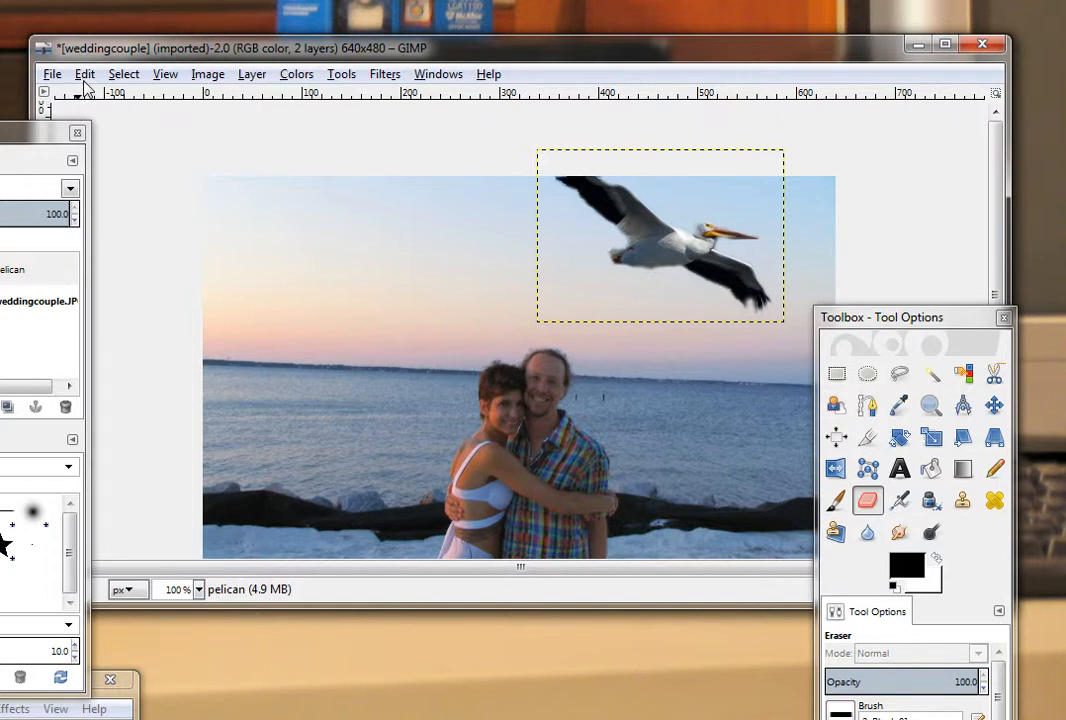
{"action": "left_click", "coordinate": [50, 74]}
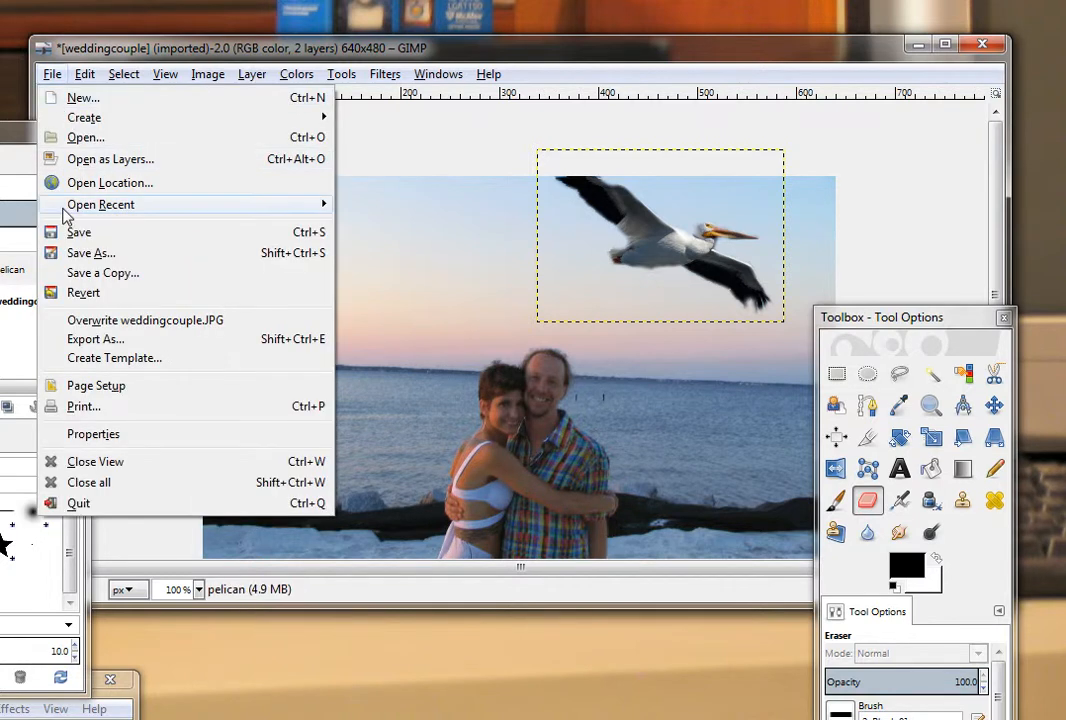
{"action": "left_click", "coordinate": [88, 345]}
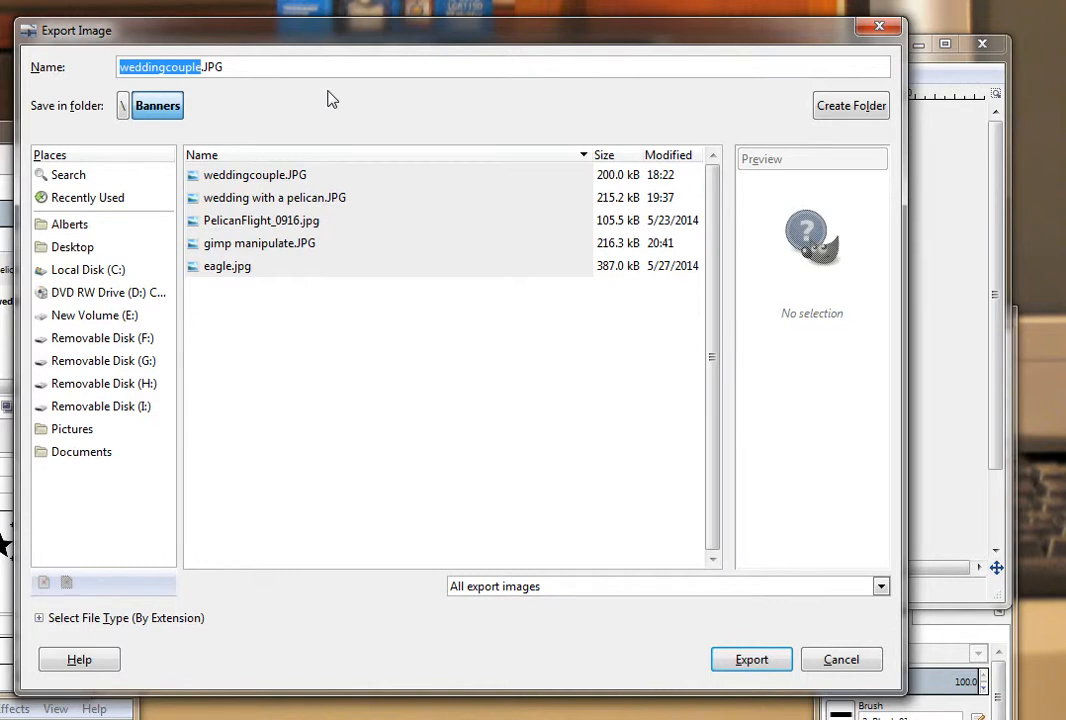
{"action": "type", "text": "pel"}
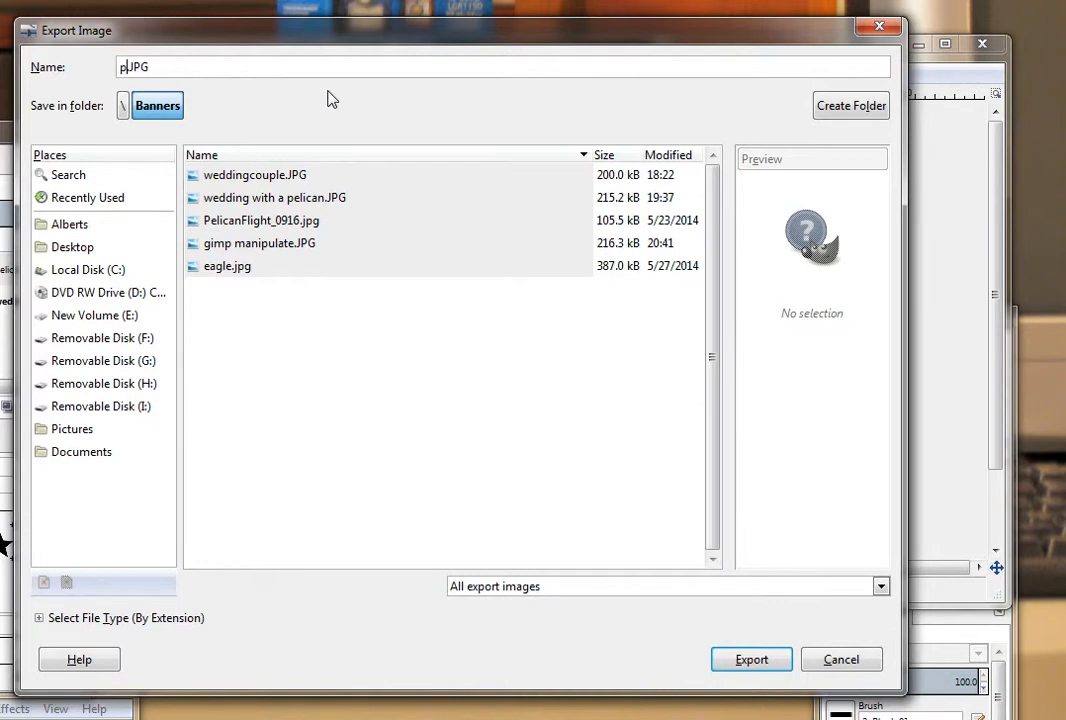
{"action": "type", "text": "ican"}
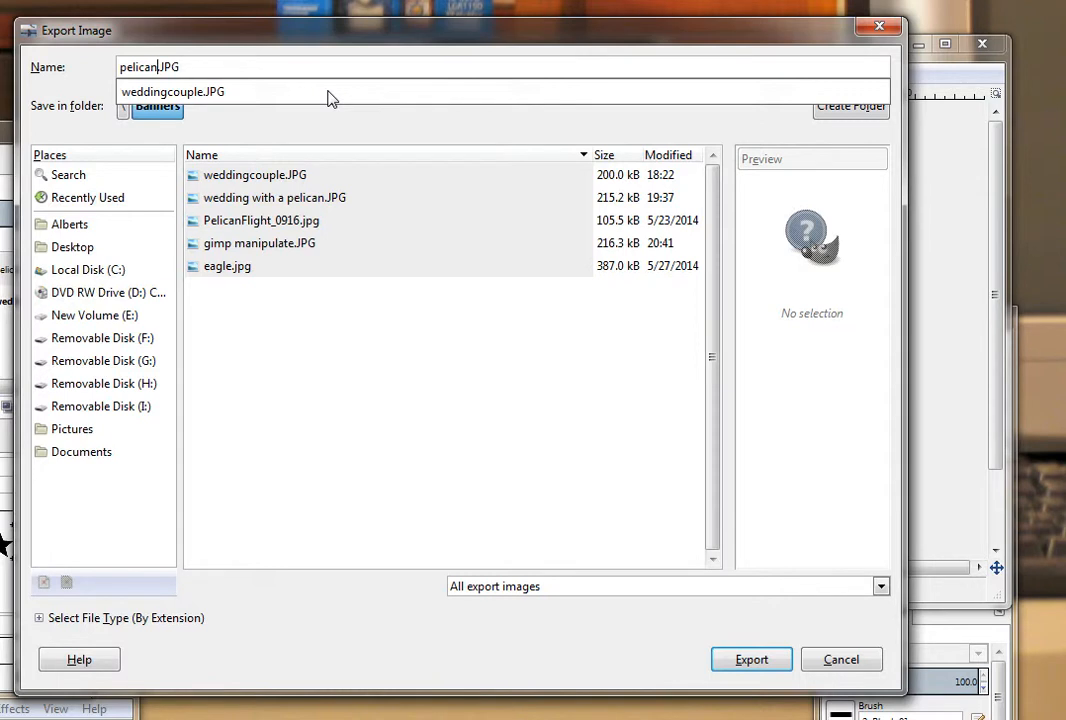
{"action": "type", "text": " in the picture"}
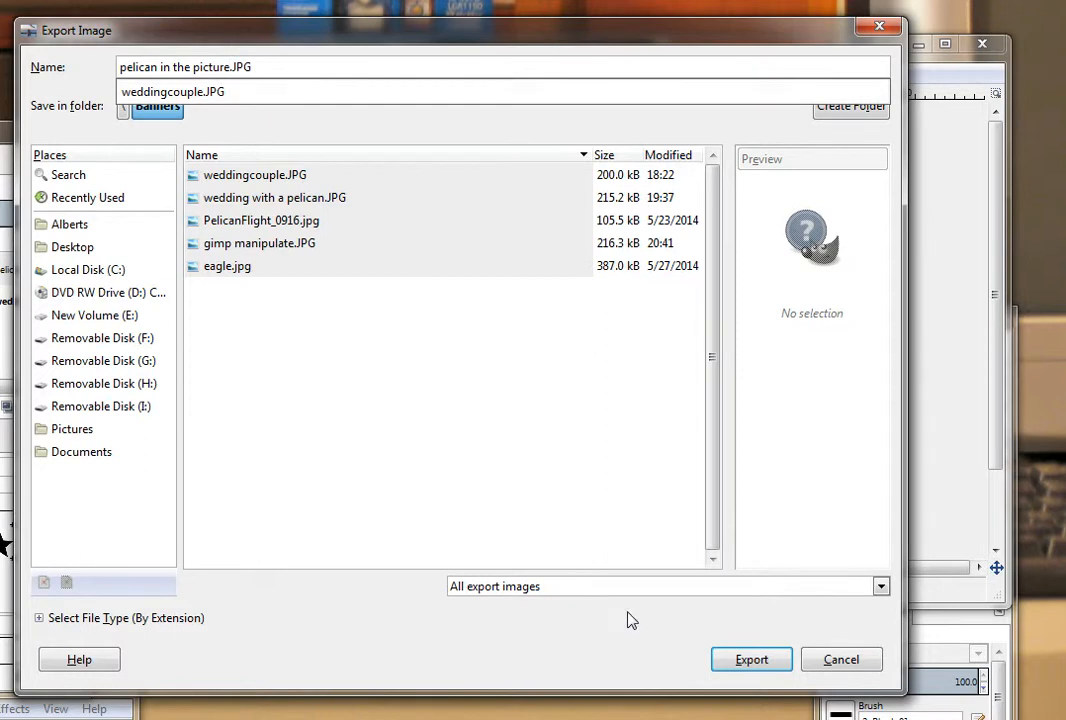
{"action": "left_click", "coordinate": [748, 662]}
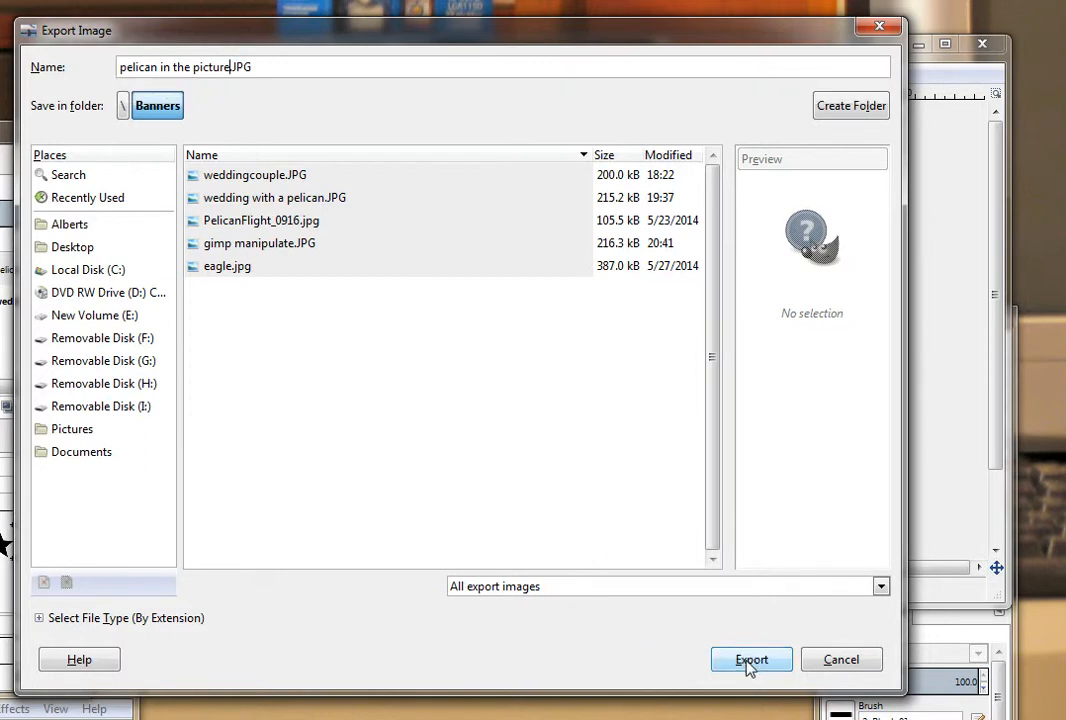
{"action": "left_click", "coordinate": [750, 662]}
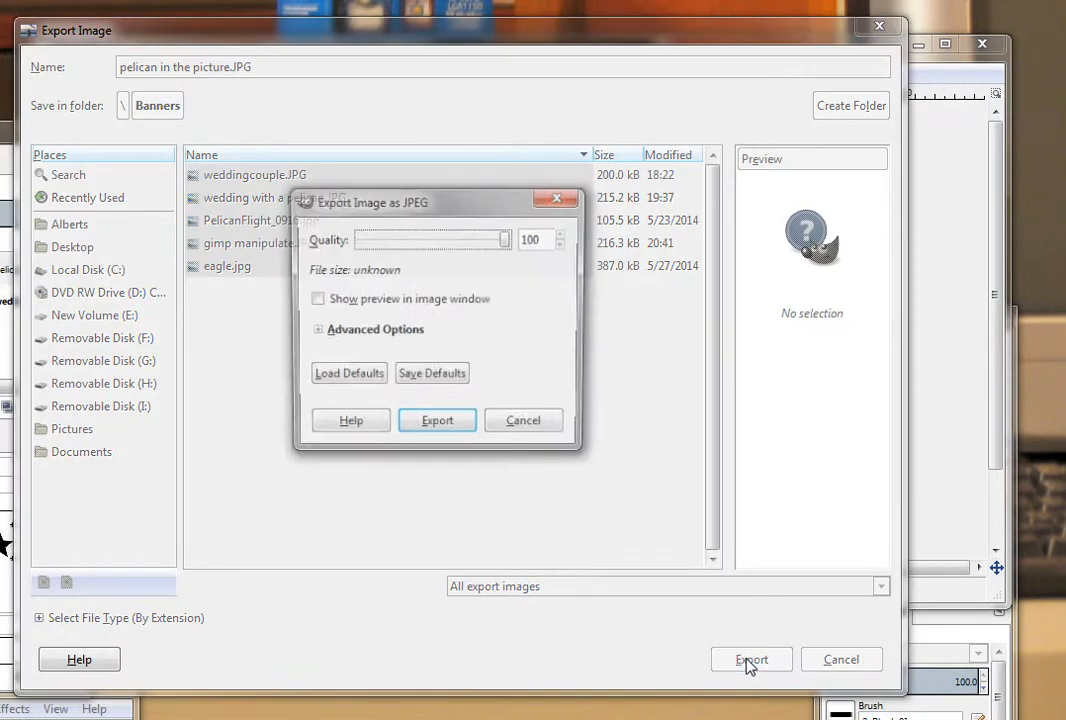
{"action": "left_click", "coordinate": [437, 428]}
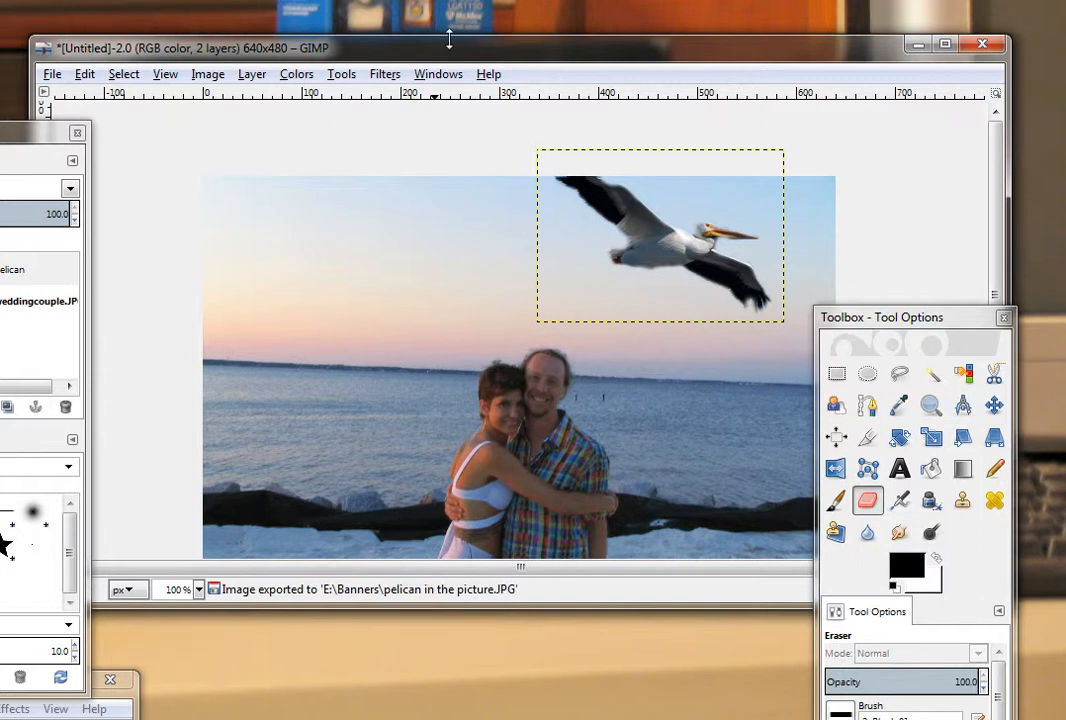
Close the combined image and the PelicanFlight_0916 image, discarding the unsaved changes in both
{"action": "left_click_drag", "start_coordinate": [462, 52], "coordinate": [447, 82]}
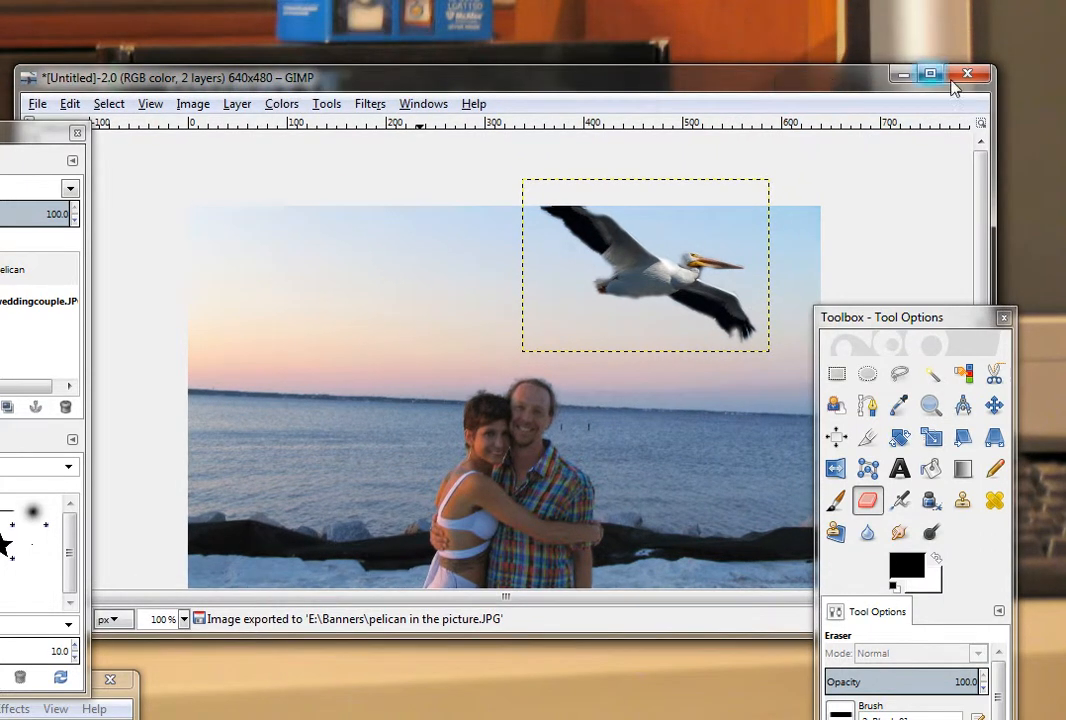
{"action": "key", "text": "ctrl+w"}
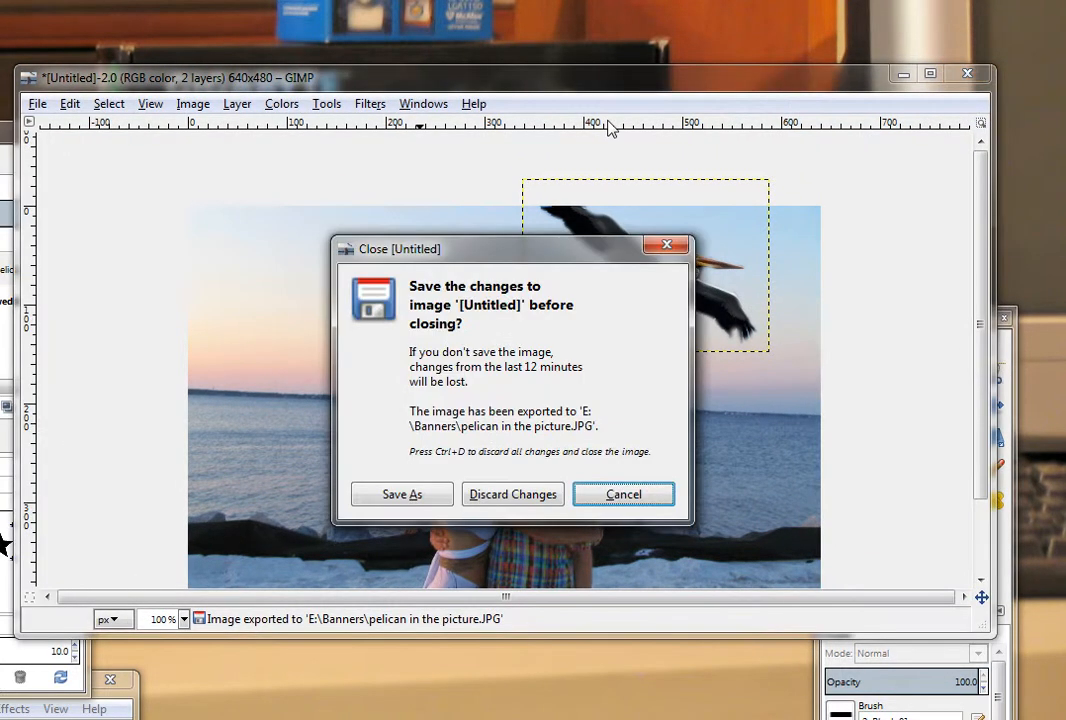
{"action": "left_click", "coordinate": [505, 500]}
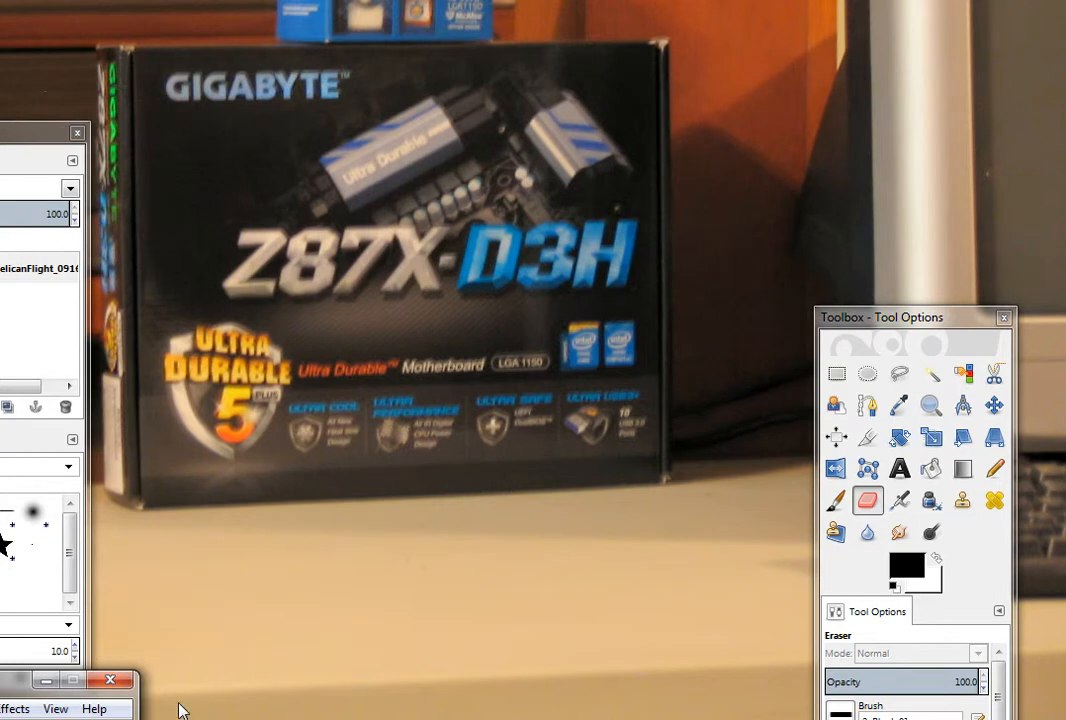
{"action": "mouse_move", "coordinate": [140, 718]}
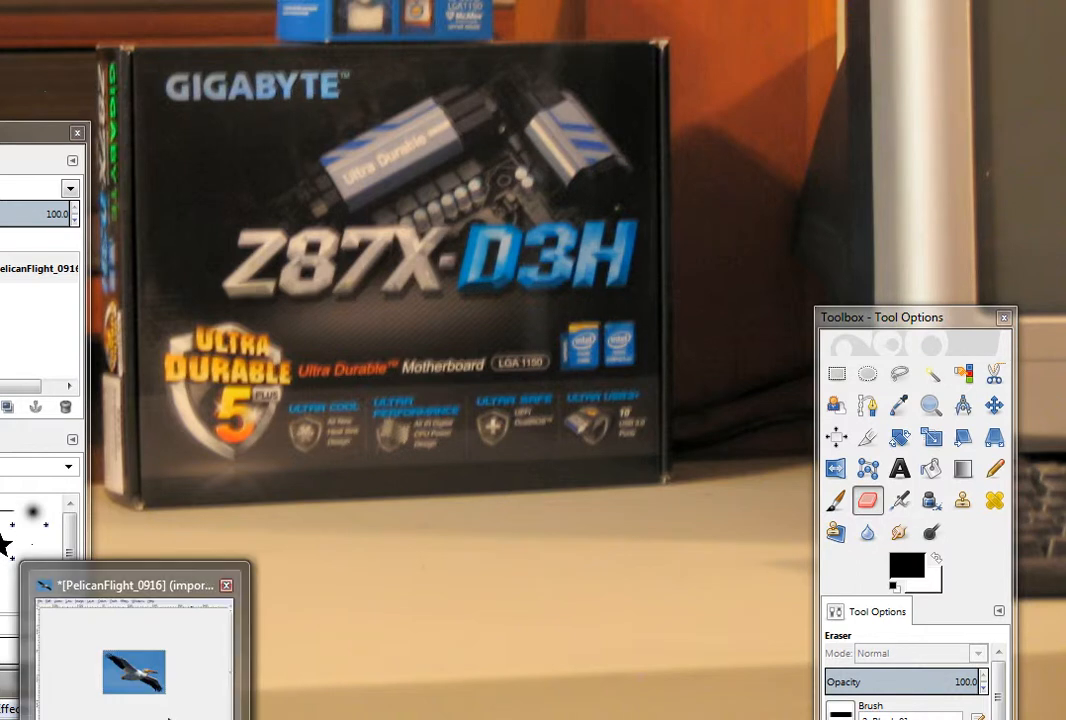
{"action": "left_click", "coordinate": [131, 670]}
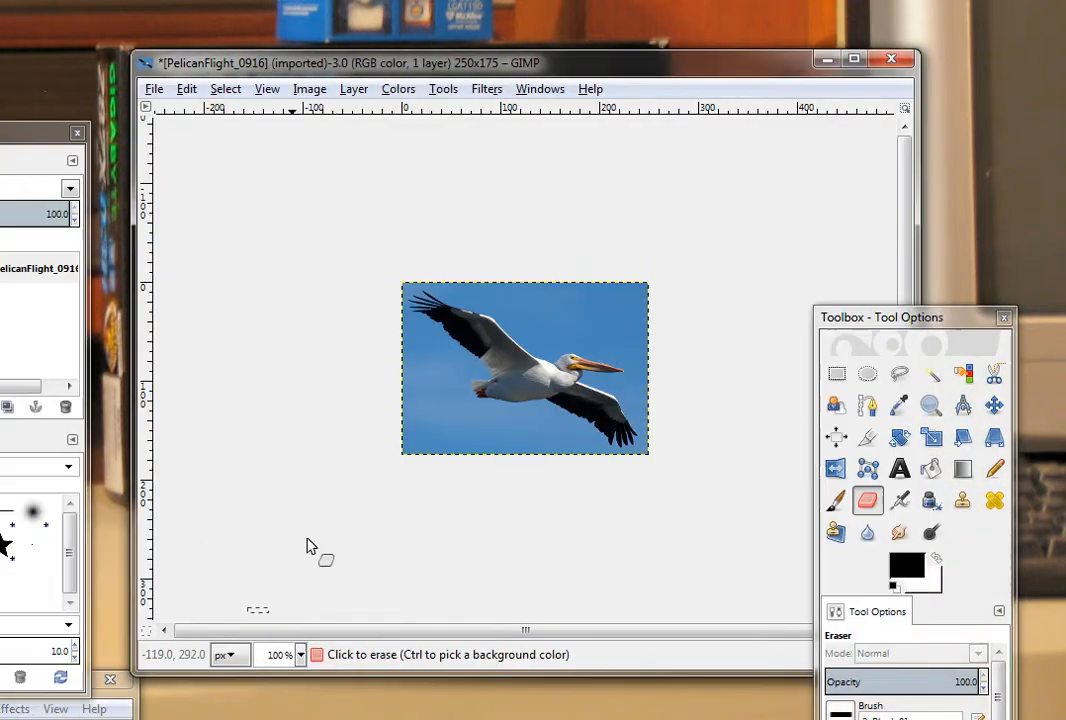
{"action": "left_click", "coordinate": [890, 60]}
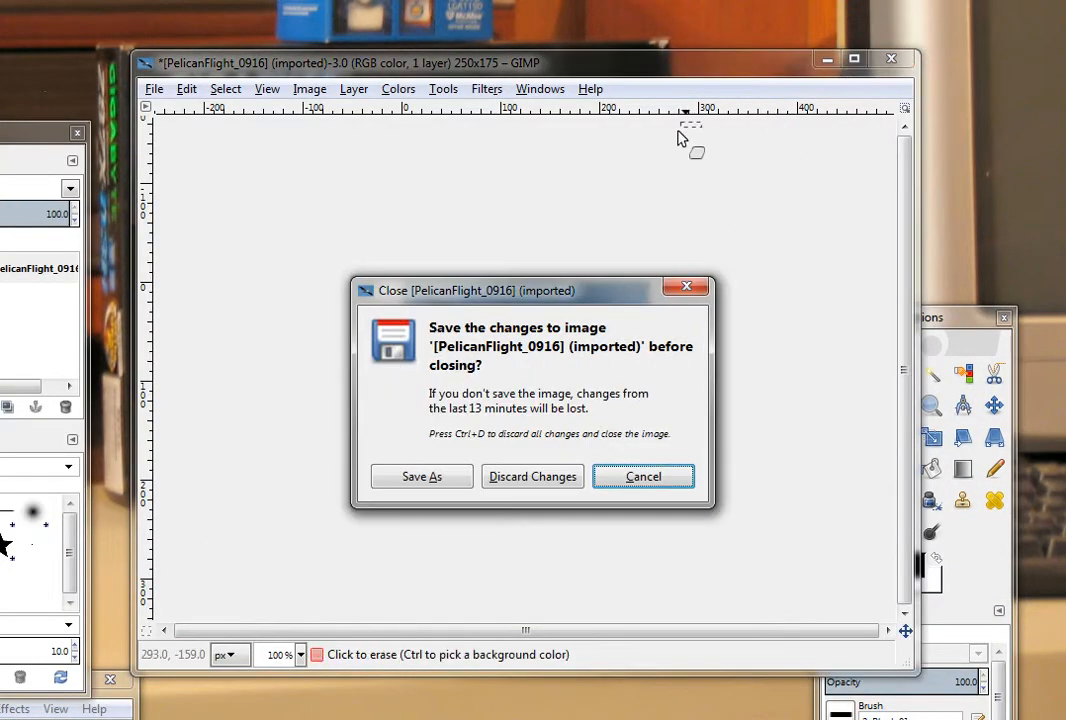
{"action": "left_click", "coordinate": [514, 482]}
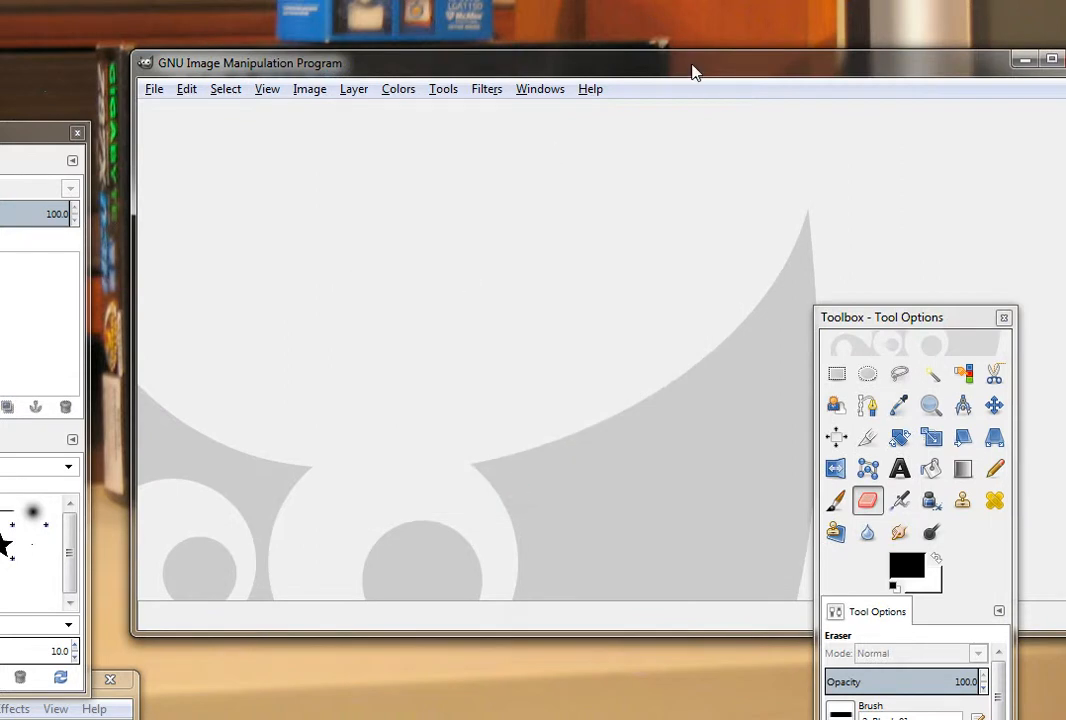
Rearrange the empty main window, the toolbox and the Layers - Brushes dock so all three are fully on screen
{"action": "left_click_drag", "start_coordinate": [695, 71], "coordinate": [577, 109]}
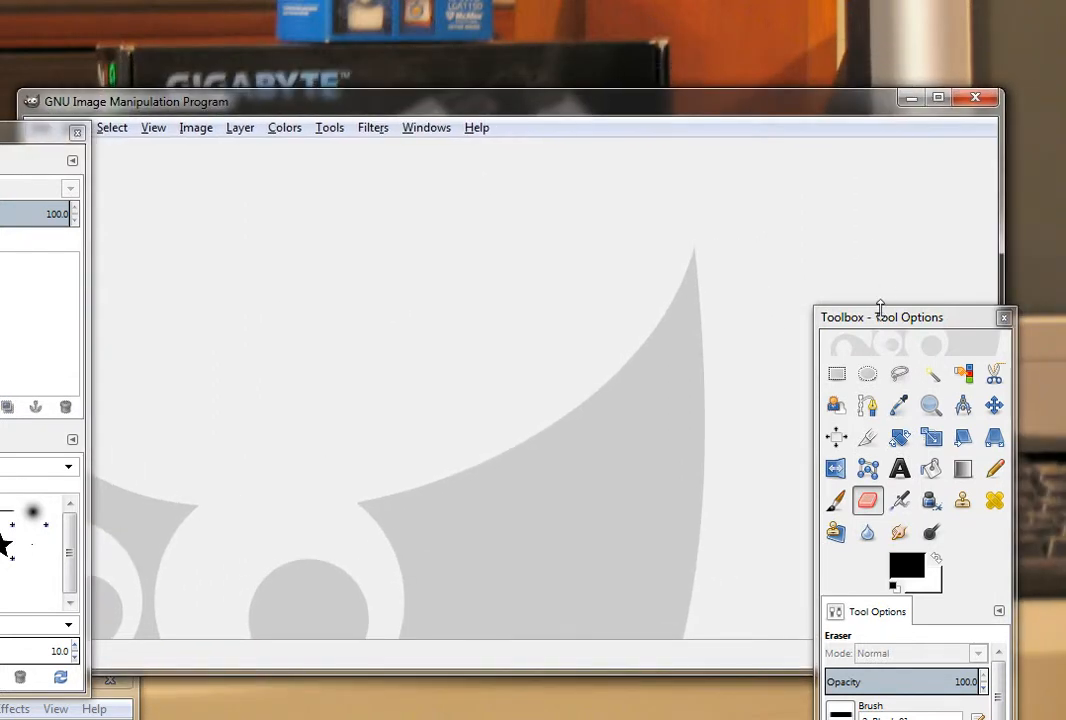
{"action": "left_click_drag", "start_coordinate": [878, 316], "coordinate": [870, 148]}
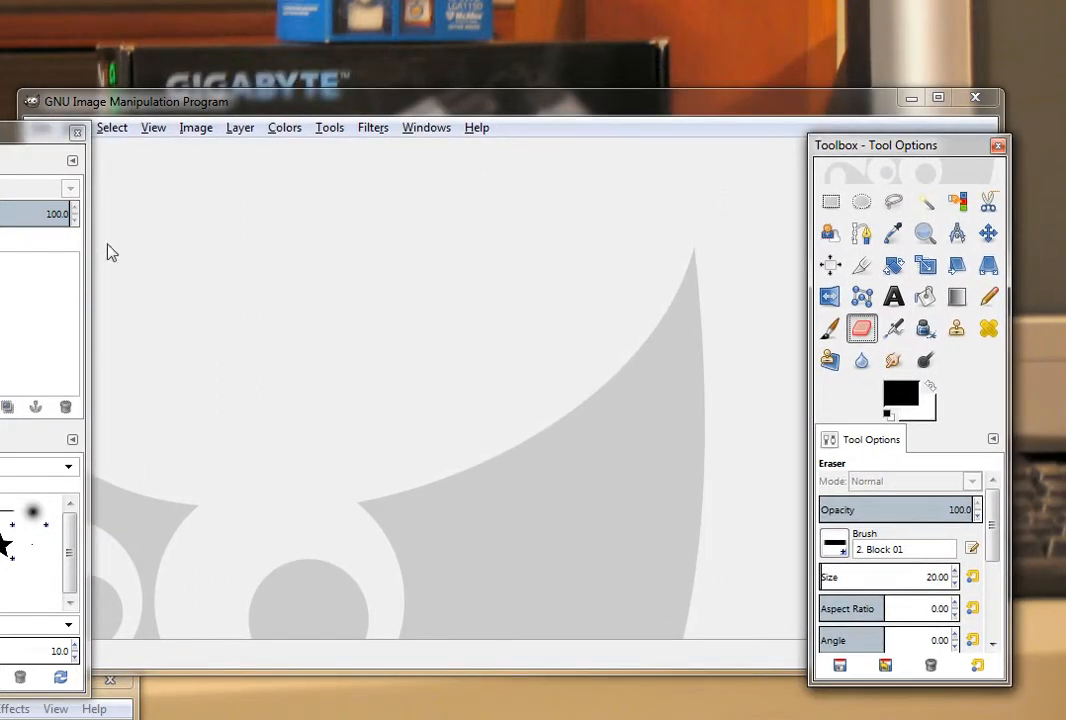
{"action": "mouse_move", "coordinate": [0, 140]}
{"action": "left_mouse_down"}
{"action": "mouse_move", "coordinate": [88, 174]}
{"action": "mouse_move", "coordinate": [135, 165]}
{"action": "left_mouse_up"}
Open the exported "pelican in the picture.JPG" from the Banners folder
{"action": "left_click", "coordinate": [40, 127]}
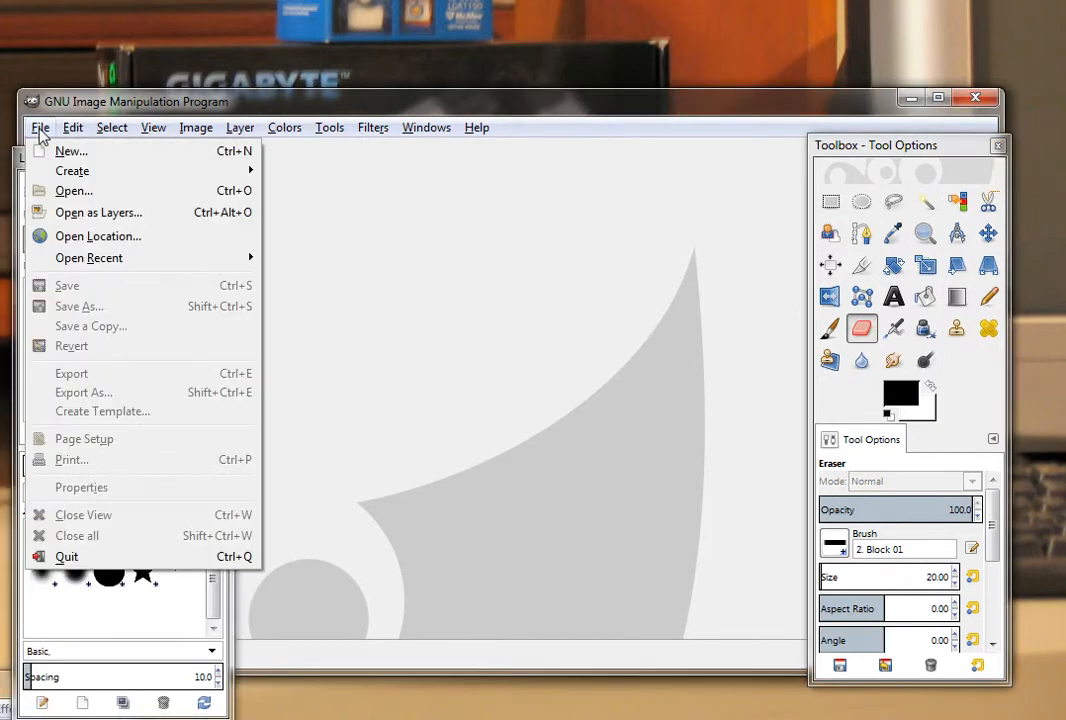
{"action": "left_click", "coordinate": [67, 194]}
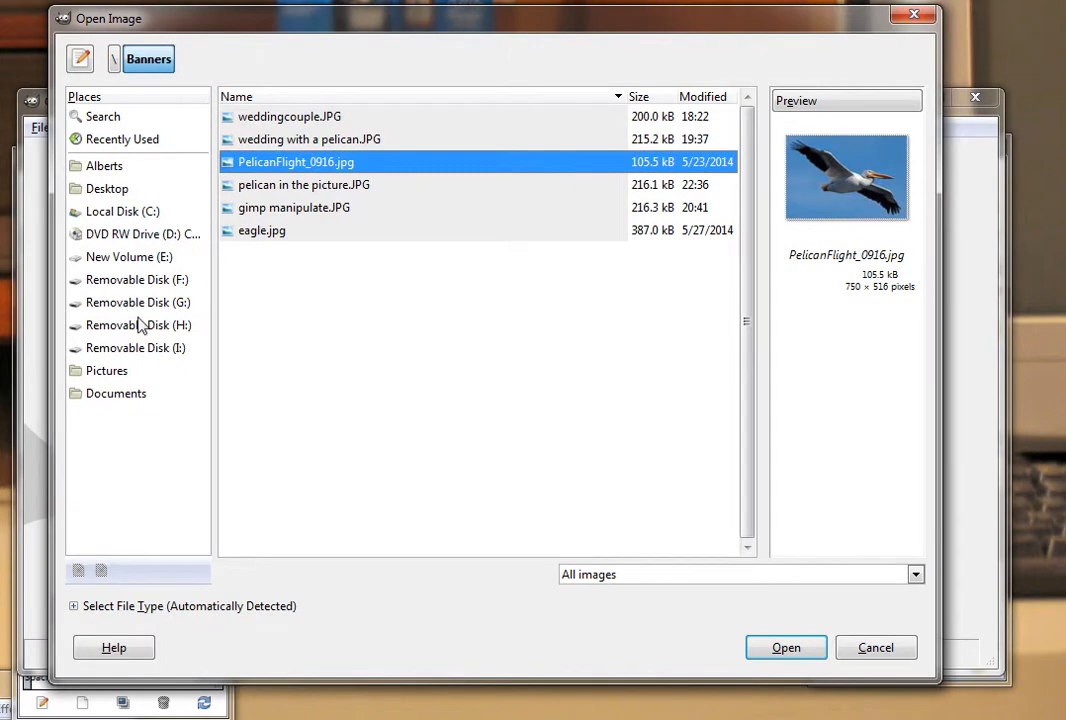
{"action": "left_click", "coordinate": [262, 185]}
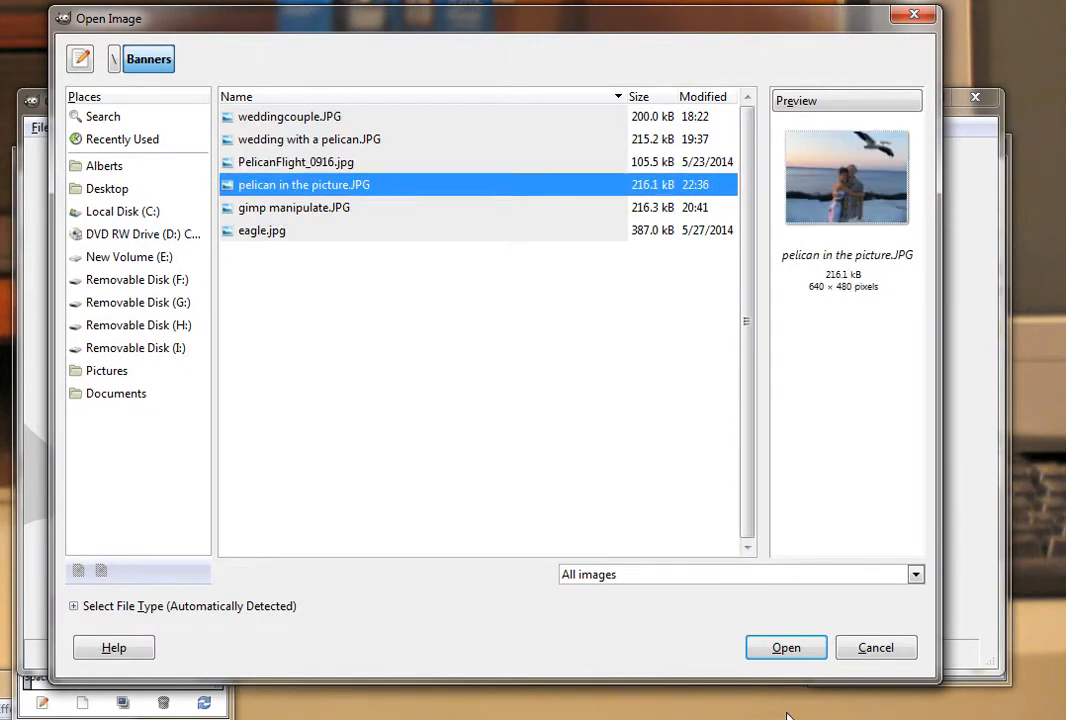
{"action": "left_click", "coordinate": [786, 654]}
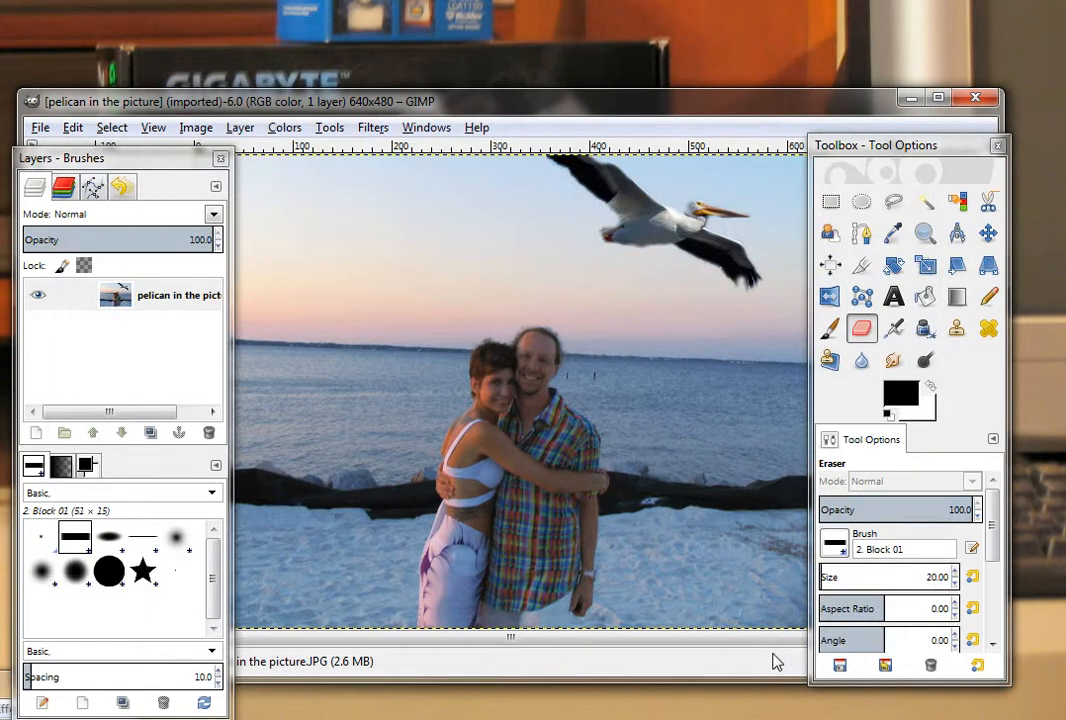